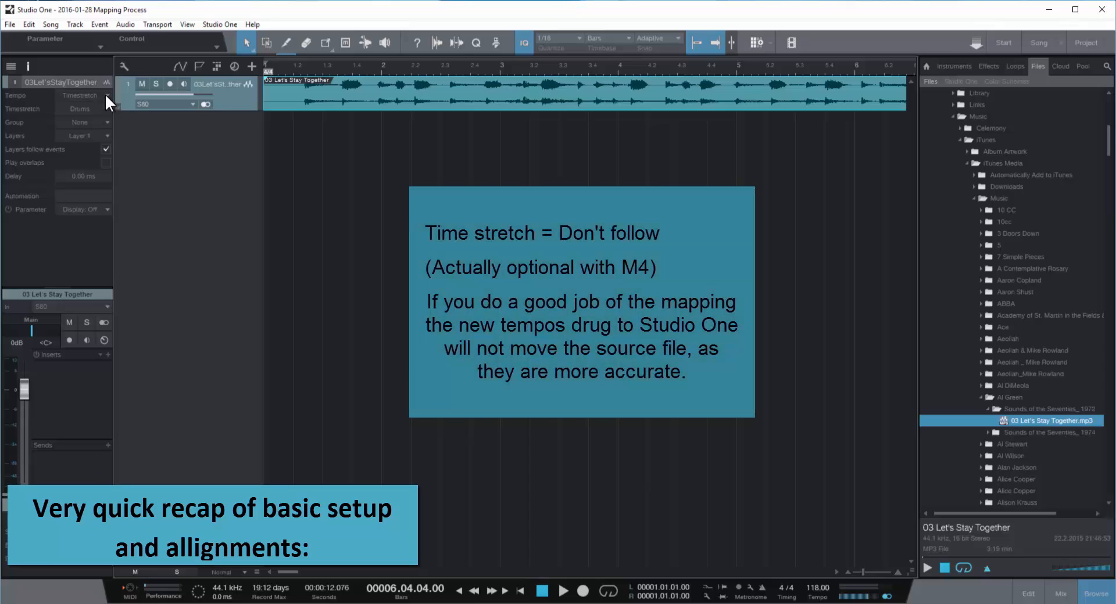
Set the track's Tempo mode to Don't follow and align the song's first downbeat with the bar 2 line.
{"action": "left_click", "coordinate": [105, 94]}
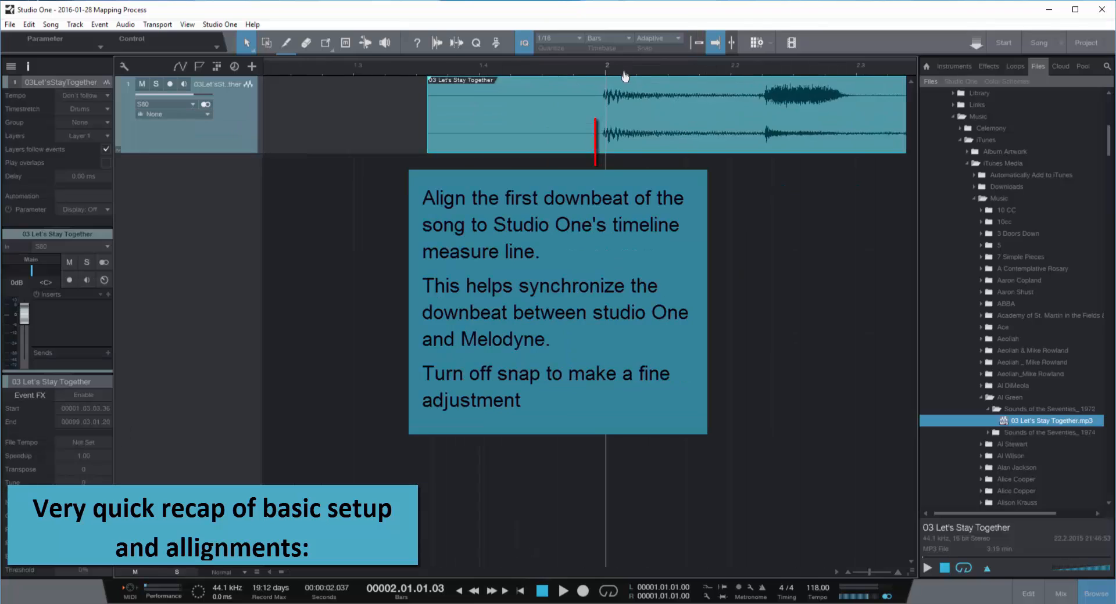
{"action": "scroll", "coordinate": [615, 115], "scroll_direction": "up", "scroll_amount": 4}
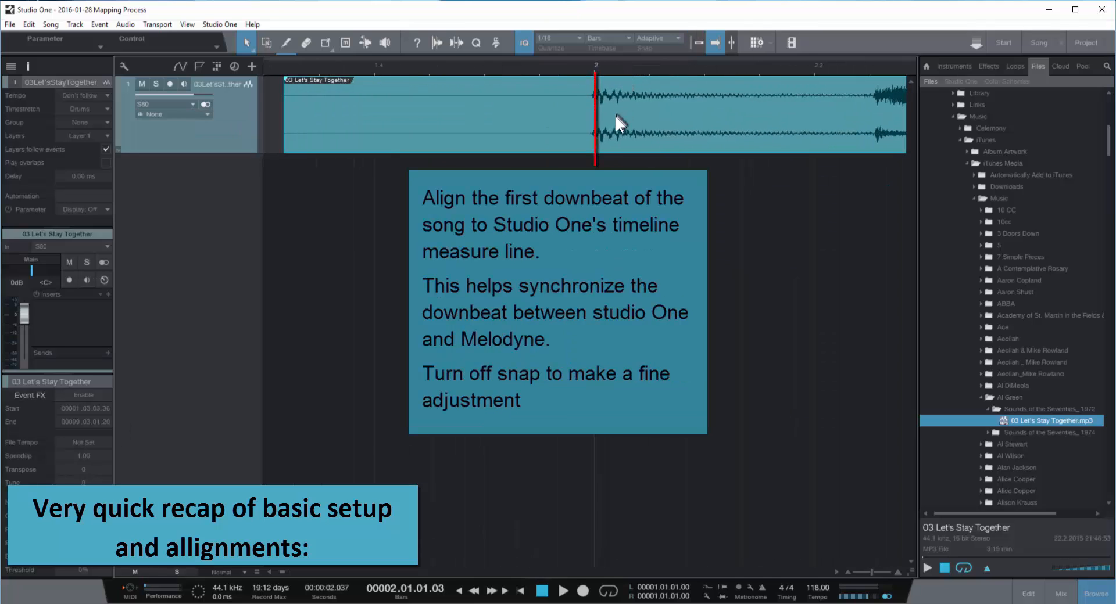
{"action": "left_click_drag", "start_coordinate": [613, 131], "coordinate": [616, 130]}
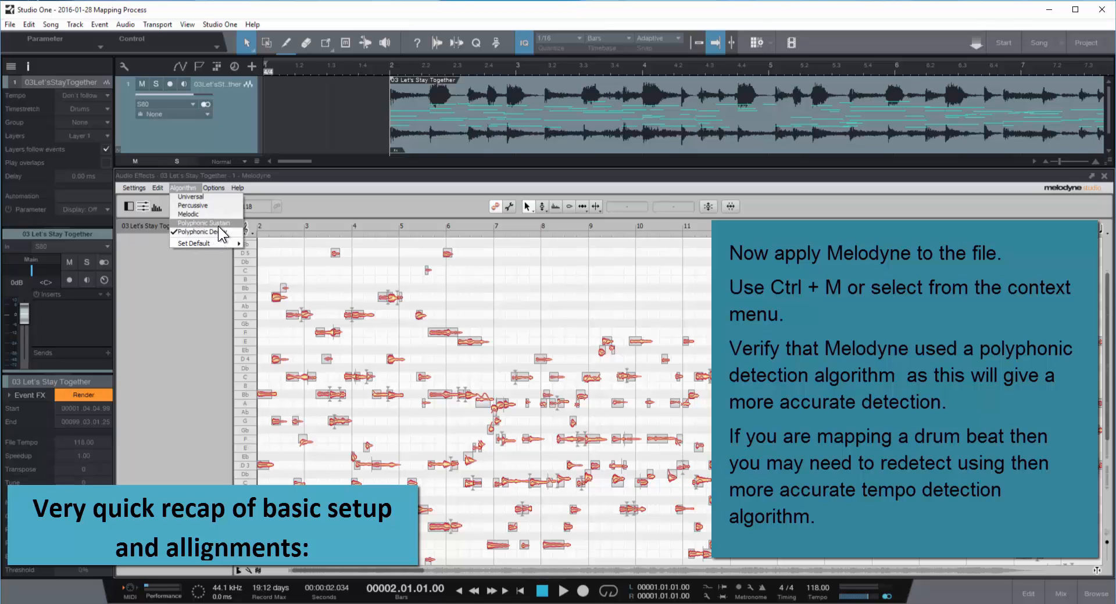
Enter Melodyne's note assignment mode and show the tempo map editor above the notes.
{"action": "left_click", "coordinate": [296, 206]}
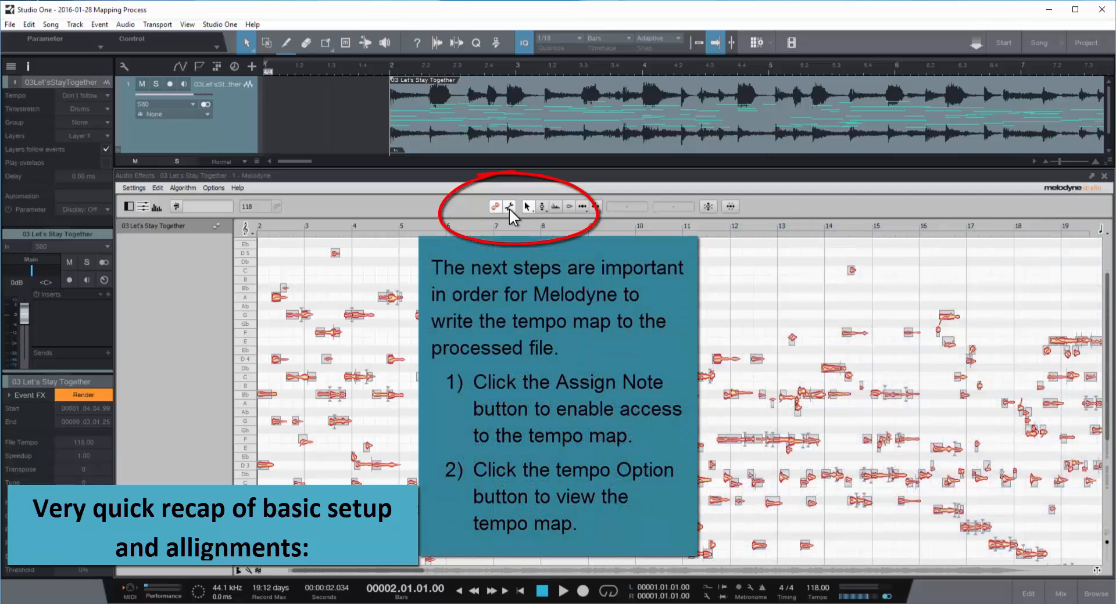
{"action": "left_click", "coordinate": [509, 207]}
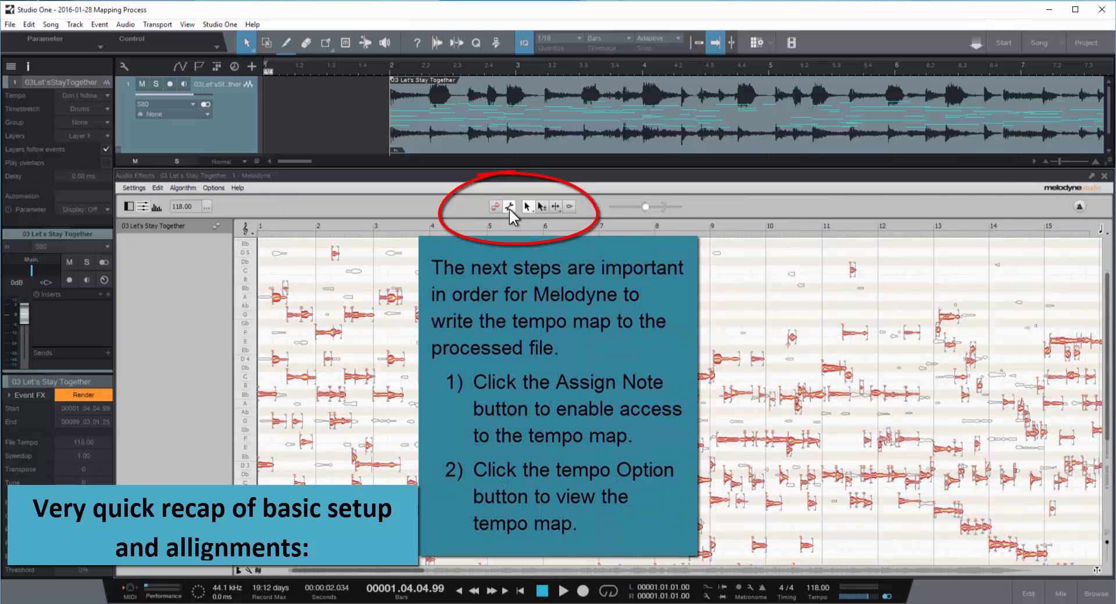
{"action": "left_click", "coordinate": [207, 207]}
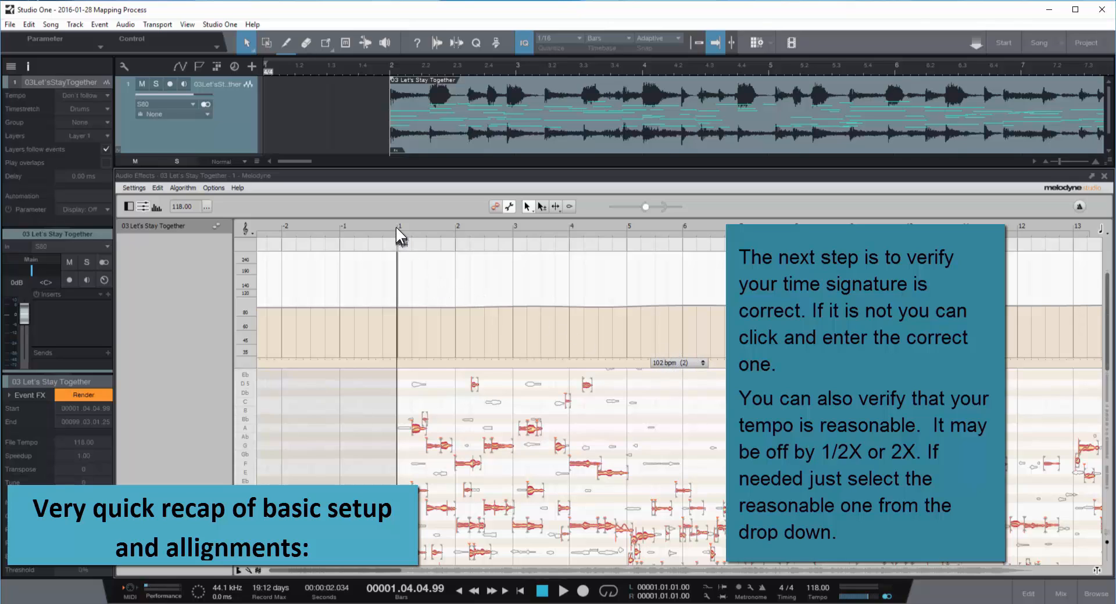
Try to move the bar 1 measure line and its tempo line onto the song's first downbeat.
{"action": "left_click_drag", "start_coordinate": [398, 224], "coordinate": [402, 280]}
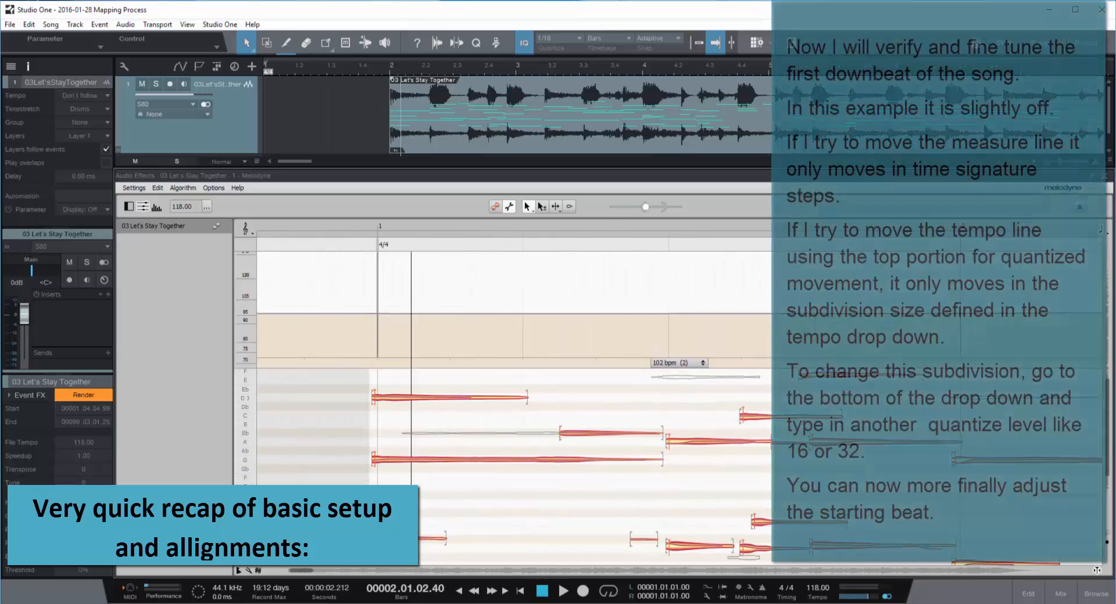
{"action": "scroll", "coordinate": [581, 465], "scroll_direction": "down", "scroll_amount": 3}
{"action": "scroll", "coordinate": [581, 465], "scroll_direction": "up", "scroll_amount": 5}
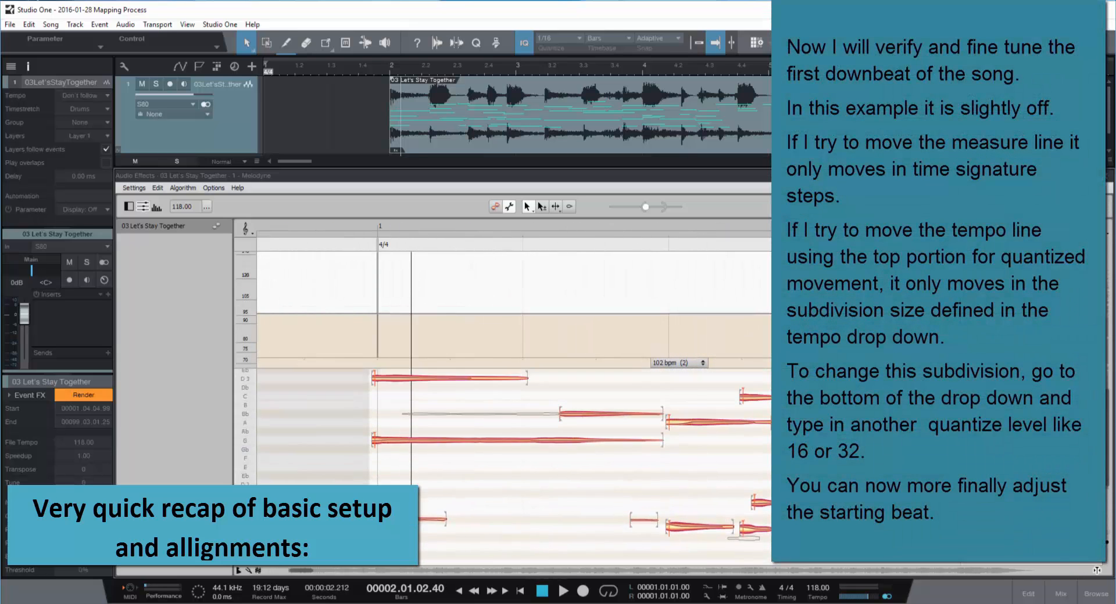
{"action": "scroll", "coordinate": [393, 493], "scroll_direction": "up", "scroll_amount": 2}
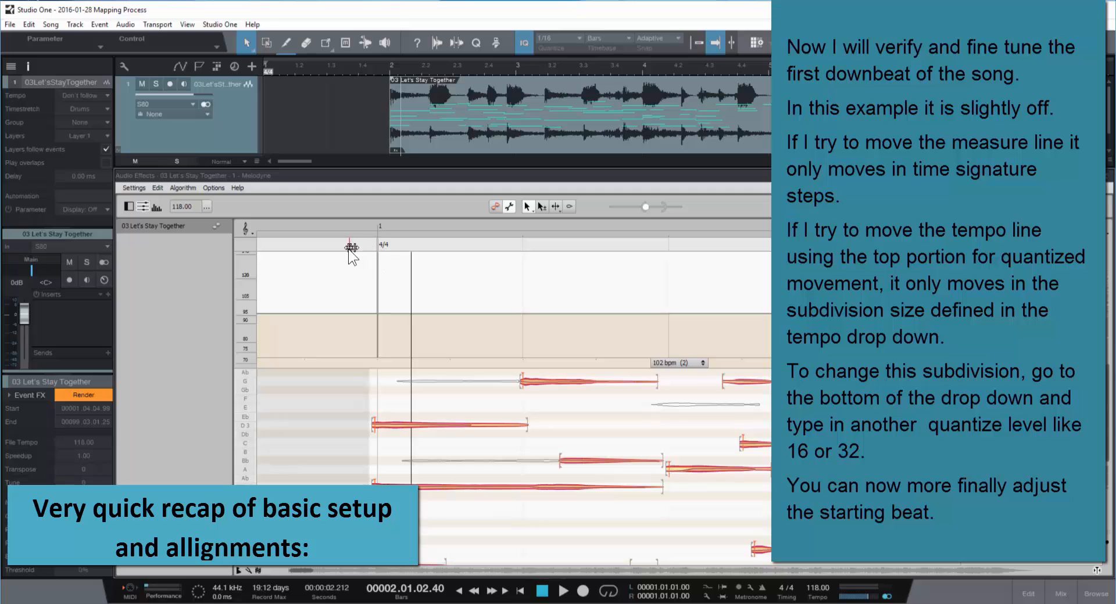
{"action": "mouse_move", "coordinate": [297, 249]}
{"action": "left_mouse_down"}
{"action": "mouse_move", "coordinate": [282, 250]}
{"action": "mouse_move", "coordinate": [490, 259]}
{"action": "mouse_move", "coordinate": [403, 263]}
{"action": "left_mouse_up"}
{"action": "mouse_move", "coordinate": [378, 318]}
{"action": "left_mouse_down"}
{"action": "mouse_move", "coordinate": [443, 321]}
{"action": "mouse_move", "coordinate": [380, 320]}
{"action": "left_mouse_up"}
{"action": "mouse_move", "coordinate": [378, 322]}
{"action": "left_mouse_down"}
{"action": "mouse_move", "coordinate": [423, 323]}
{"action": "mouse_move", "coordinate": [379, 325]}
{"action": "left_mouse_up"}
Set the tempo subdivision to 32 and move the bar 1 tempo line onto the start of the first notes.
{"action": "left_click", "coordinate": [703, 363]}
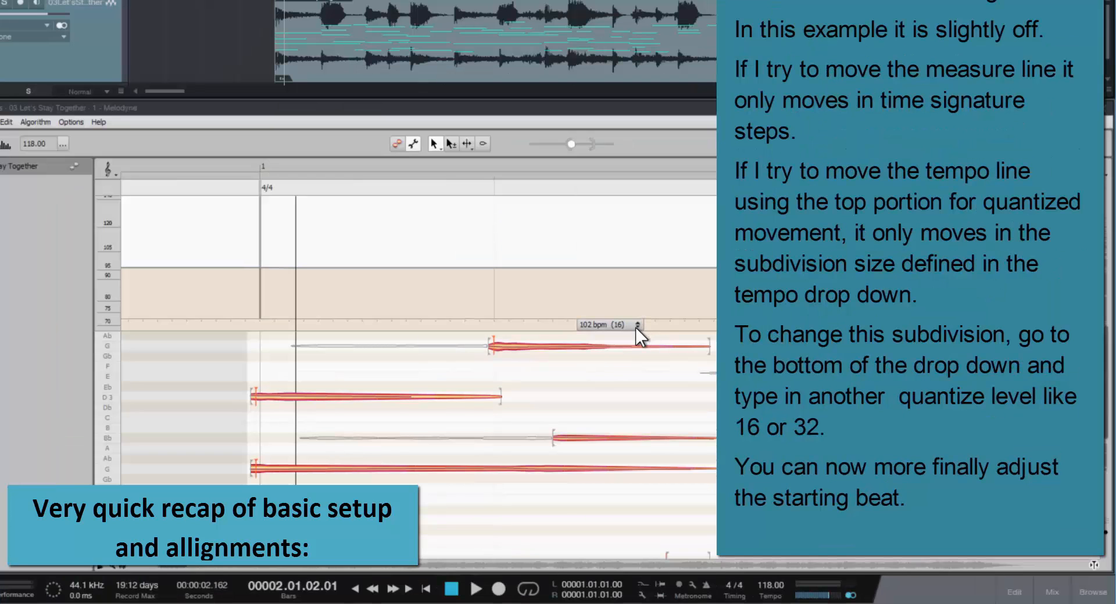
{"action": "left_click", "coordinate": [637, 327]}
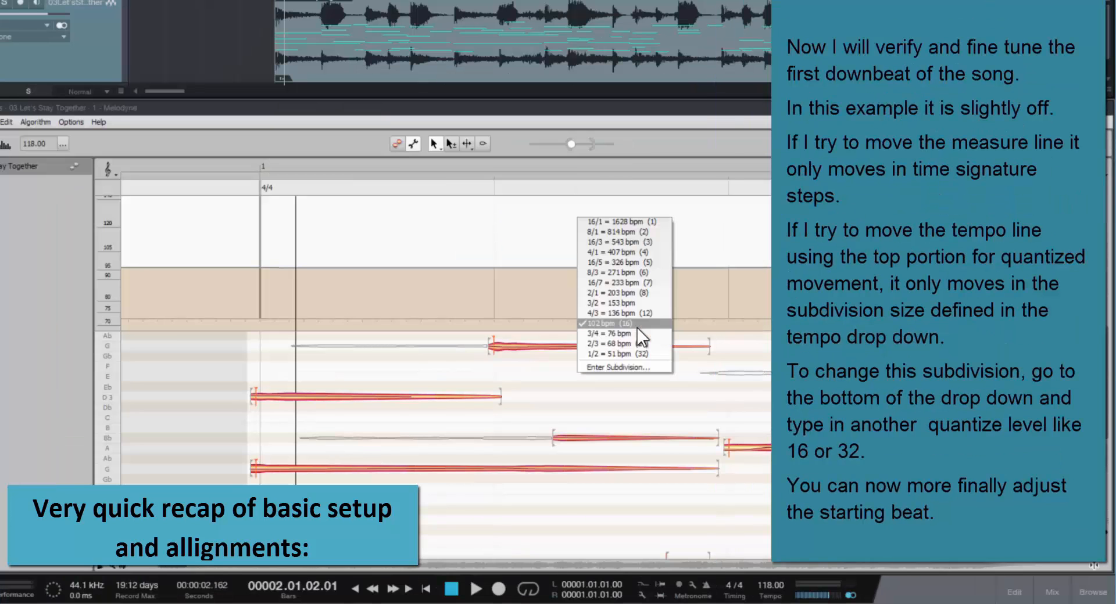
{"action": "left_click", "coordinate": [621, 369]}
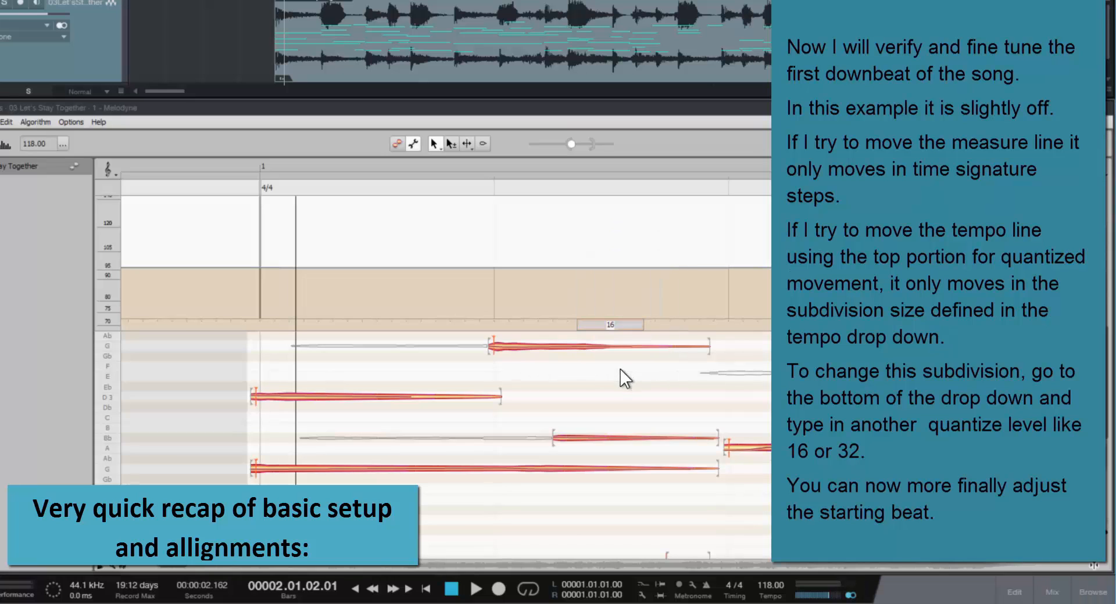
{"action": "type", "text": "32"}
{"action": "key", "text": "Return"}
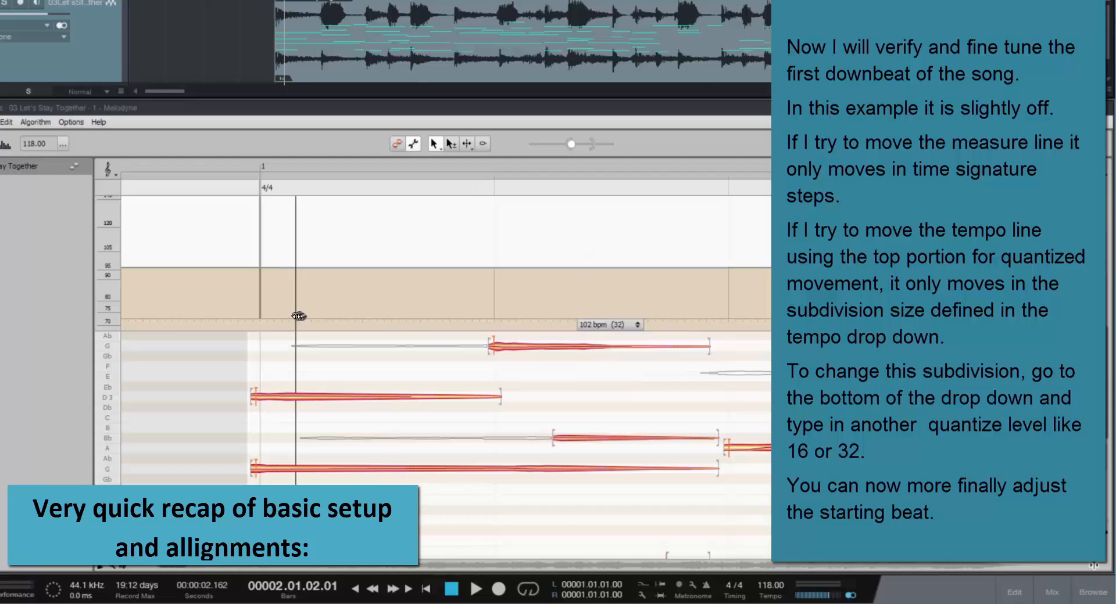
{"action": "left_click_drag", "start_coordinate": [262, 276], "coordinate": [255, 314]}
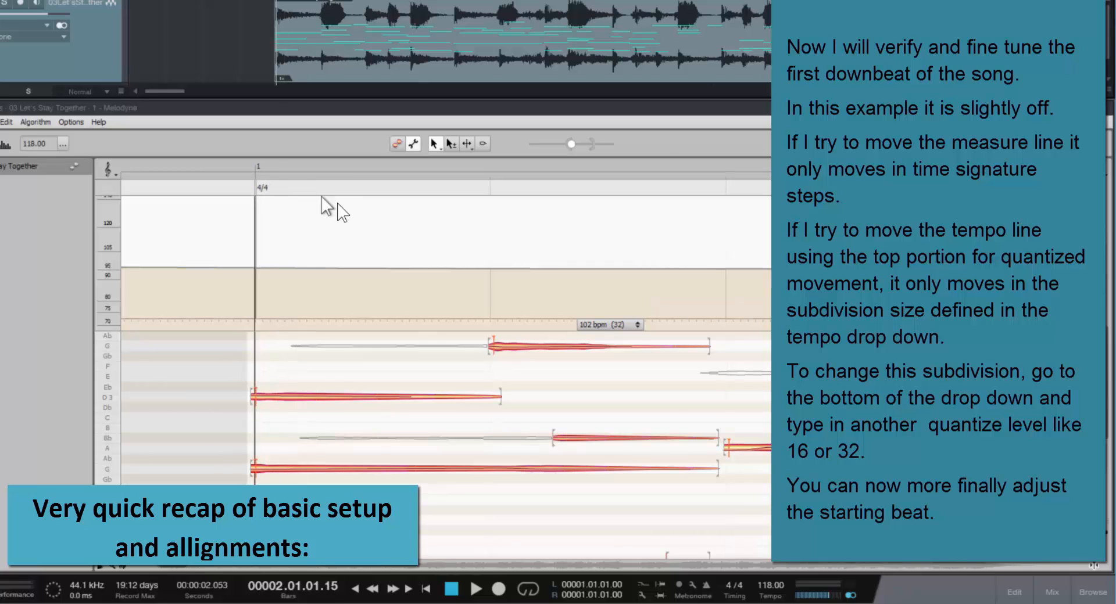
Set the subdivision of the 102 bpm tempo section to 16.
{"action": "left_click", "coordinate": [637, 326]}
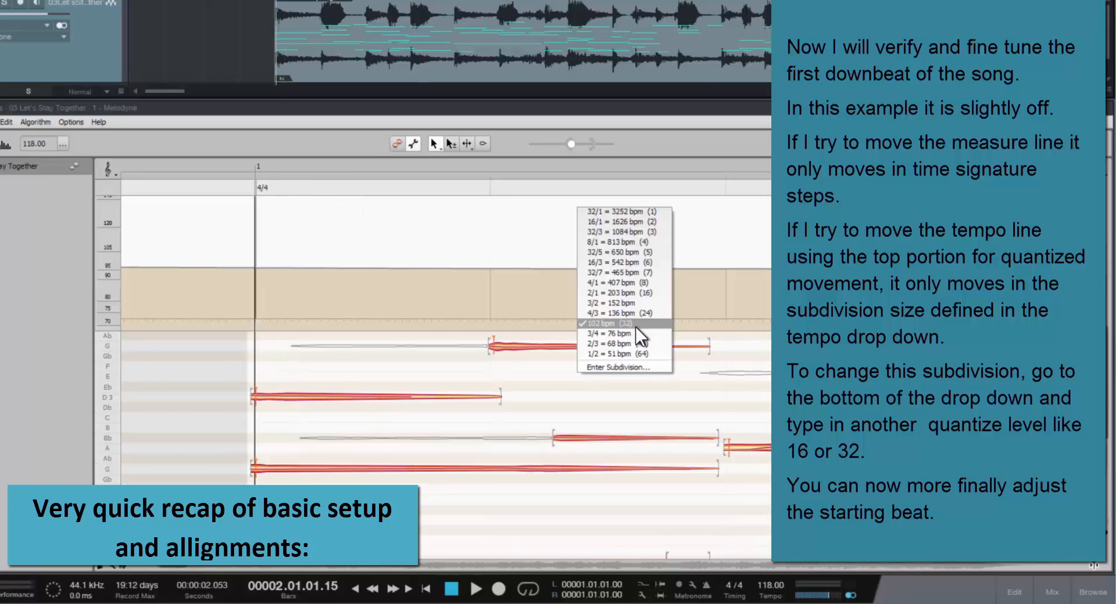
{"action": "left_click", "coordinate": [634, 366]}
{"action": "type", "text": "16"}
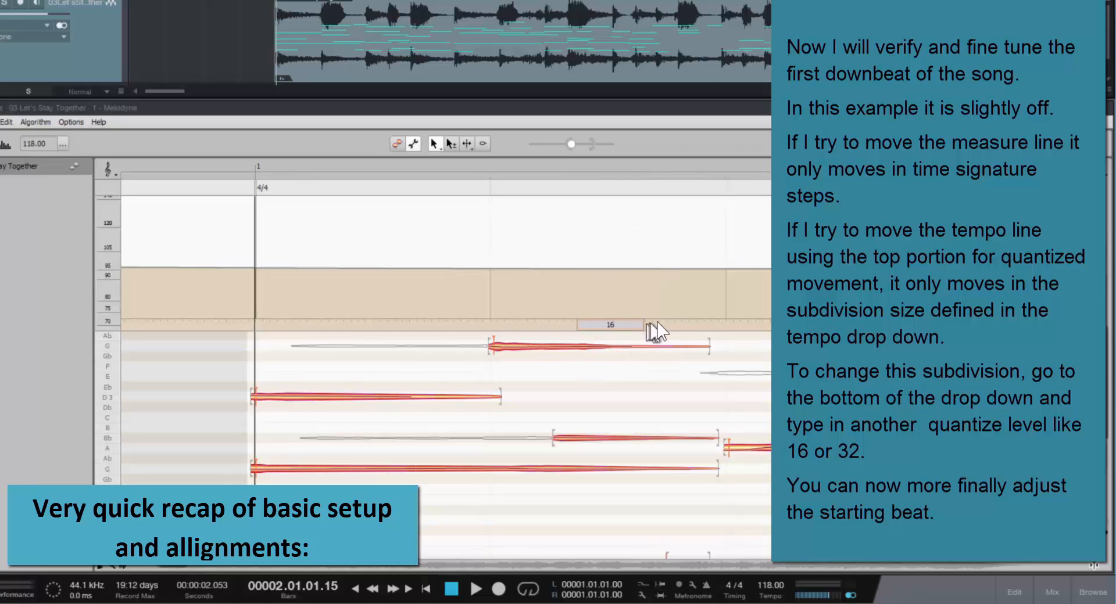
{"action": "key", "text": "Return"}
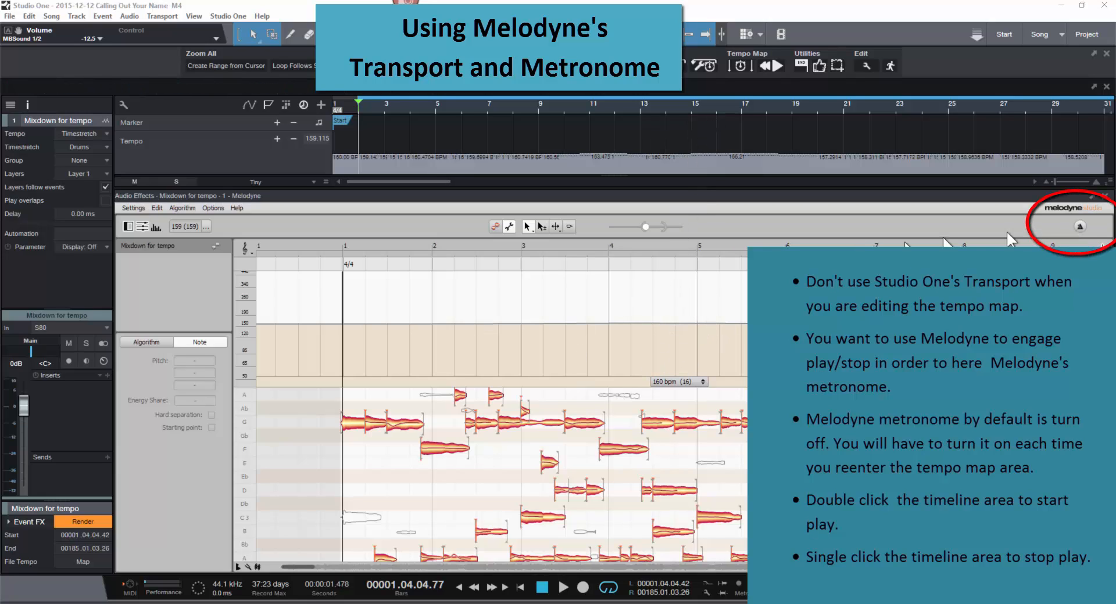
Toggle Melodyne's metronome, and start and stop playback at bar 1 from Melodyne's own timeline.
{"action": "left_click", "coordinate": [1081, 229]}
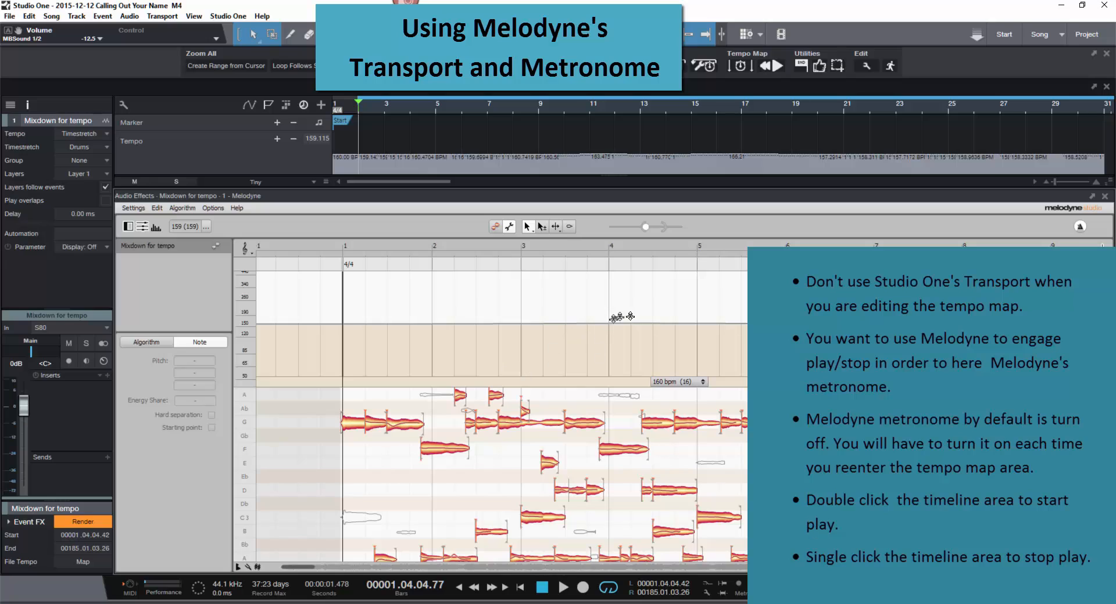
{"action": "left_click", "coordinate": [1079, 228]}
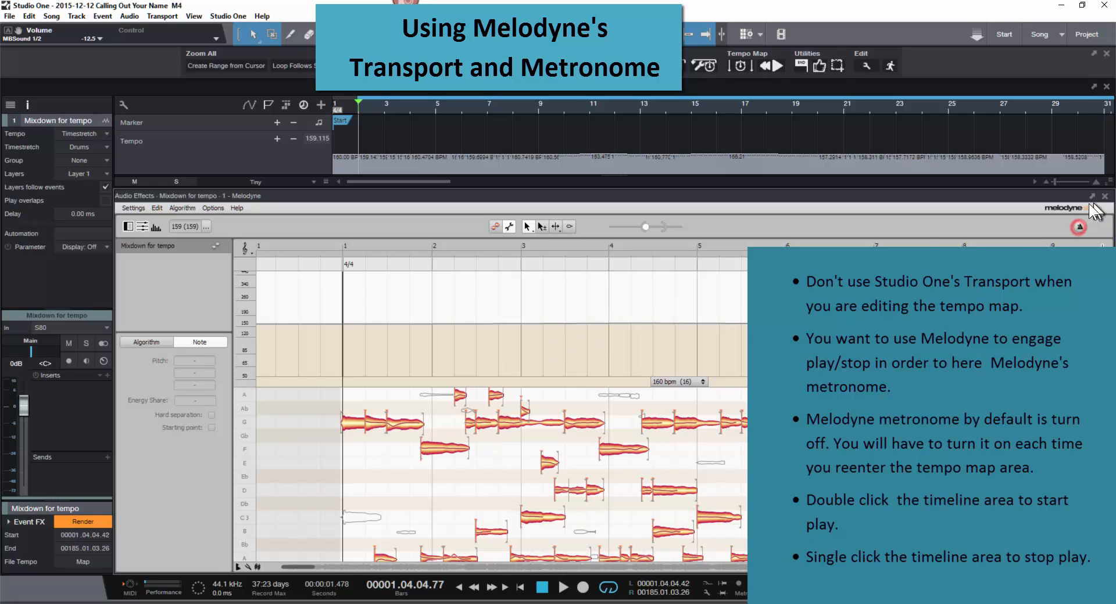
{"action": "double_click", "coordinate": [343, 242]}
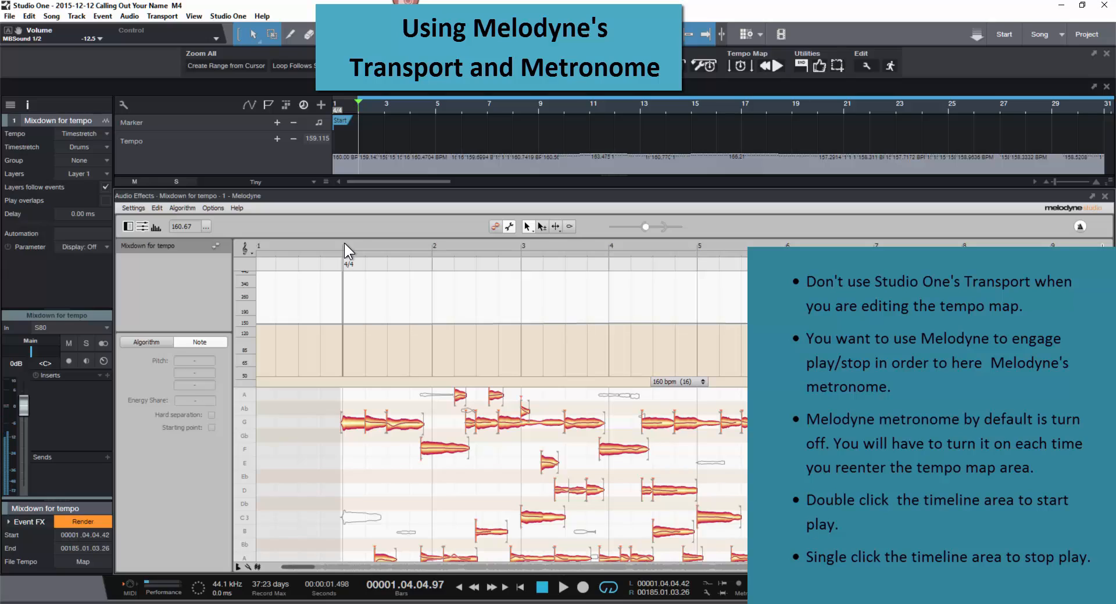
{"action": "left_click", "coordinate": [344, 242]}
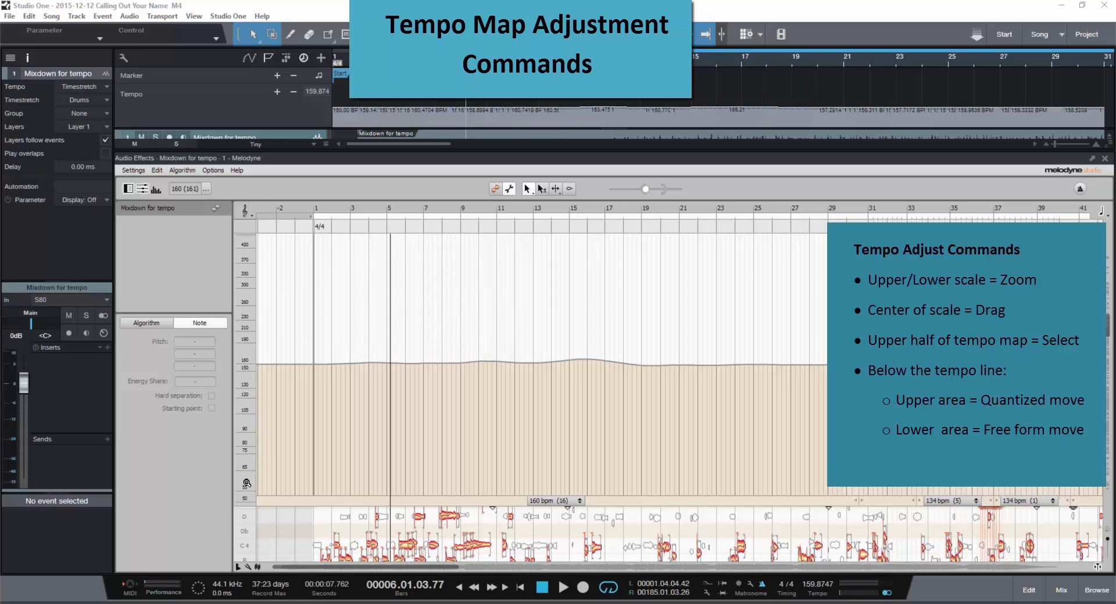
Select the bar 2 section of the tempo map.
{"action": "left_click_drag", "start_coordinate": [241, 373], "coordinate": [254, 339]}
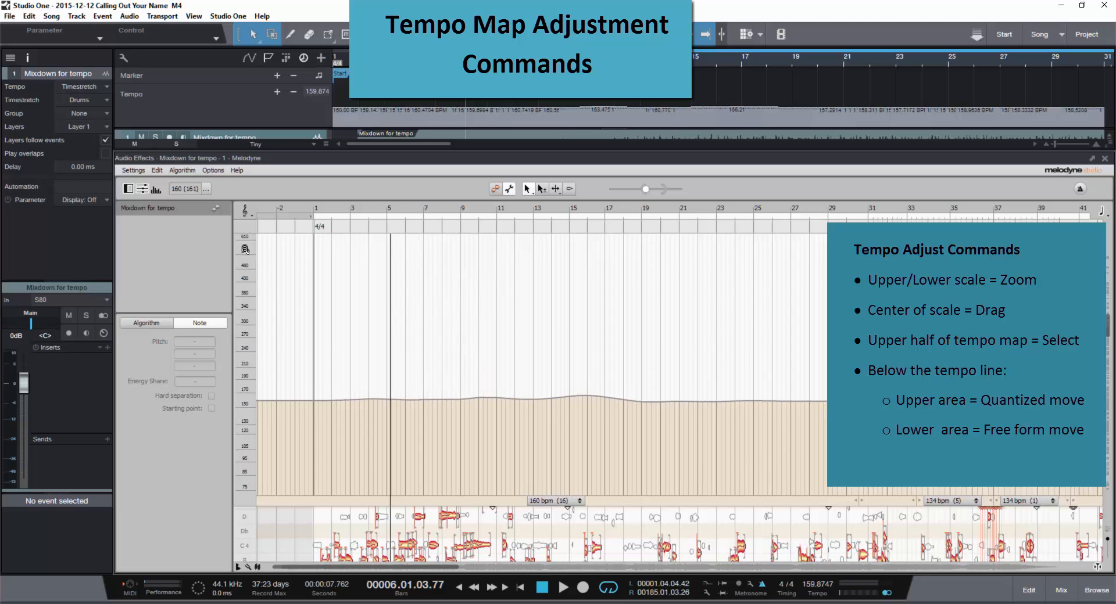
{"action": "left_click_drag", "start_coordinate": [244, 252], "coordinate": [263, 180]}
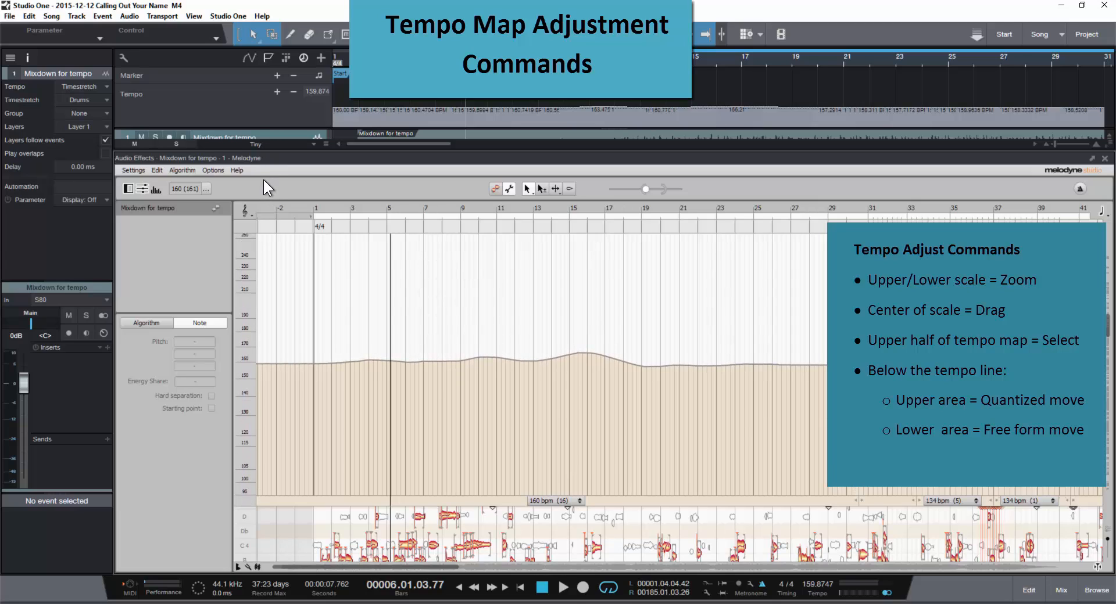
{"action": "double_click", "coordinate": [245, 368]}
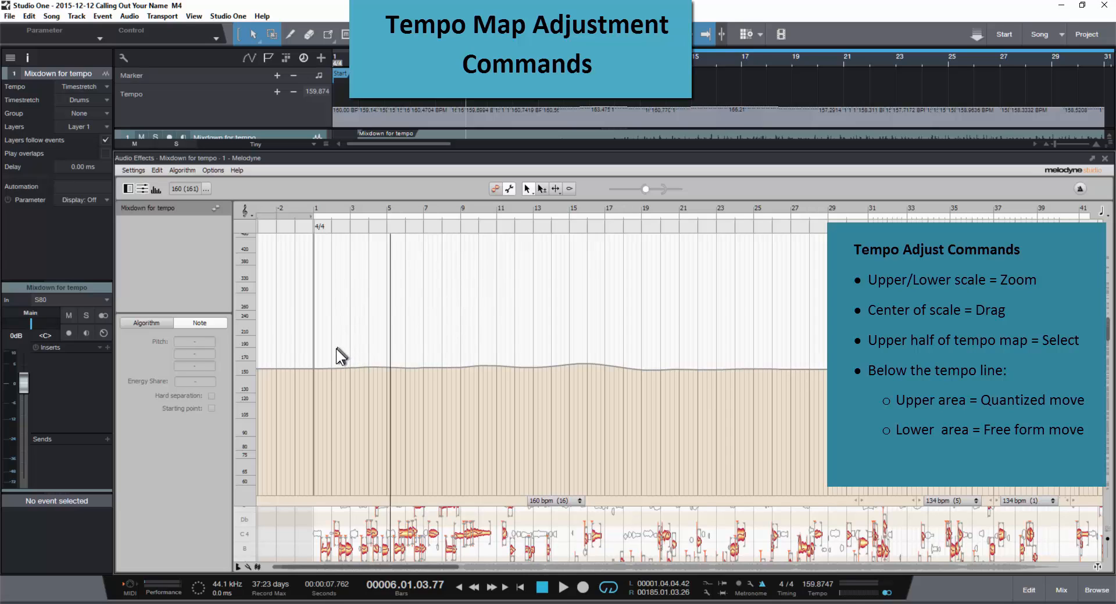
{"action": "mouse_move", "coordinate": [332, 352]}
{"action": "left_mouse_down"}
{"action": "mouse_move", "coordinate": [351, 354]}
{"action": "mouse_move", "coordinate": [340, 337]}
{"action": "mouse_move", "coordinate": [345, 392]}
{"action": "mouse_move", "coordinate": [341, 361]}
{"action": "left_mouse_up"}
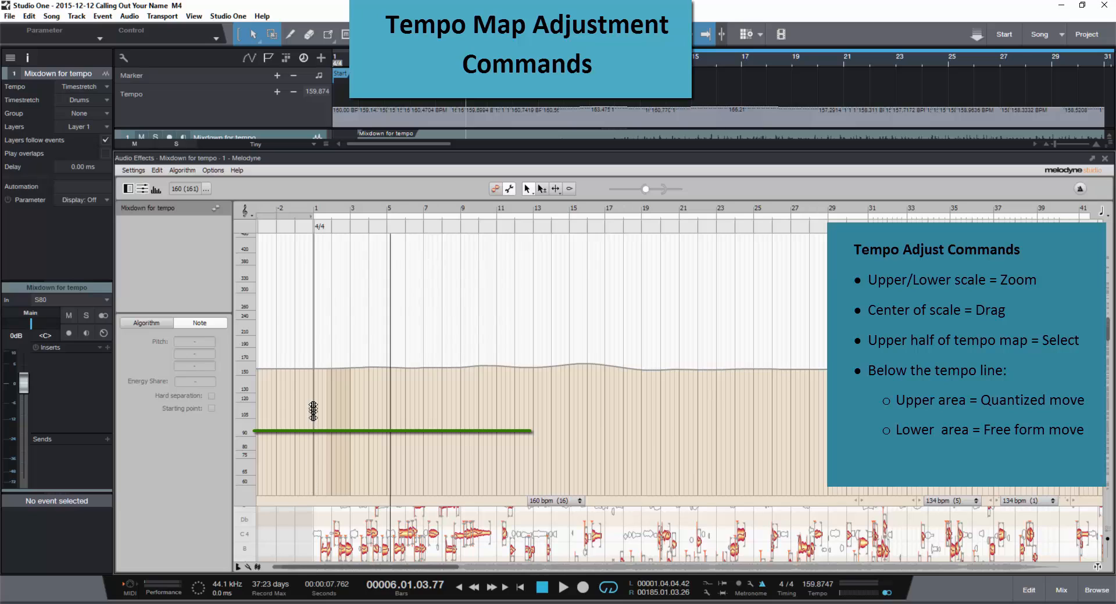
Try quantized and free-form moves of the bar 1 tempo line, and place the playback cursor at bar 1.
{"action": "left_click_drag", "start_coordinate": [313, 376], "coordinate": [314, 374]}
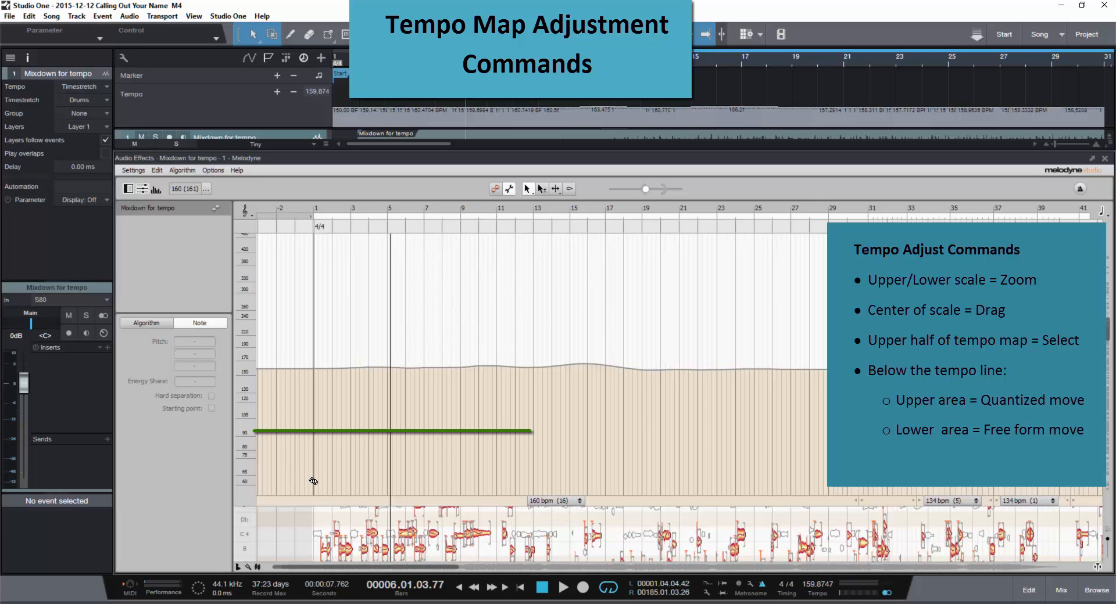
{"action": "left_click_drag", "start_coordinate": [311, 477], "coordinate": [313, 478]}
{"action": "left_click", "coordinate": [312, 206]}
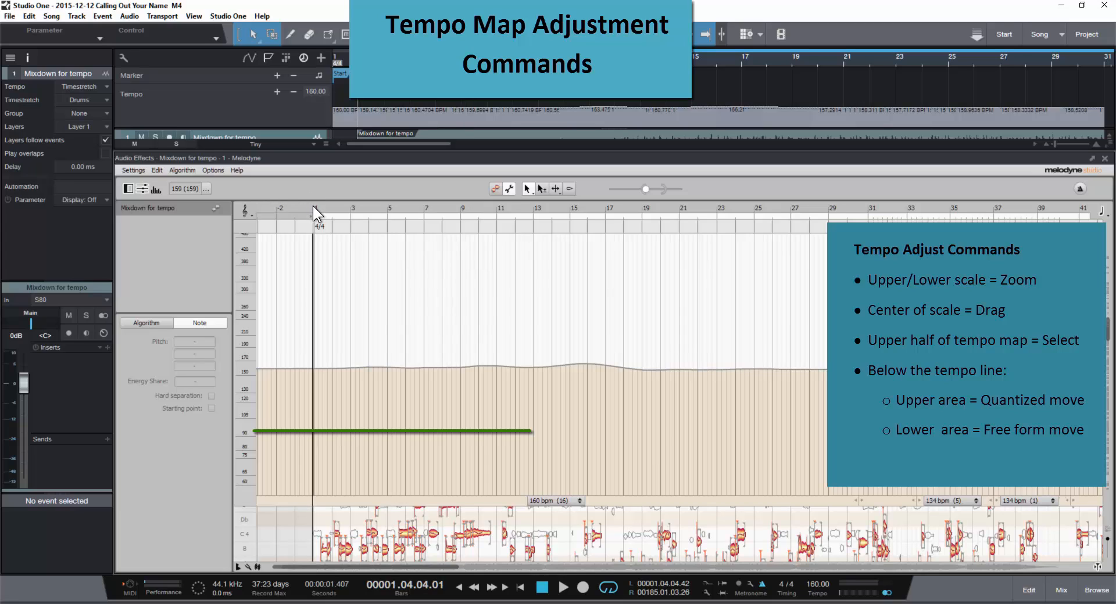
{"action": "left_click_drag", "start_coordinate": [312, 378], "coordinate": [316, 378]}
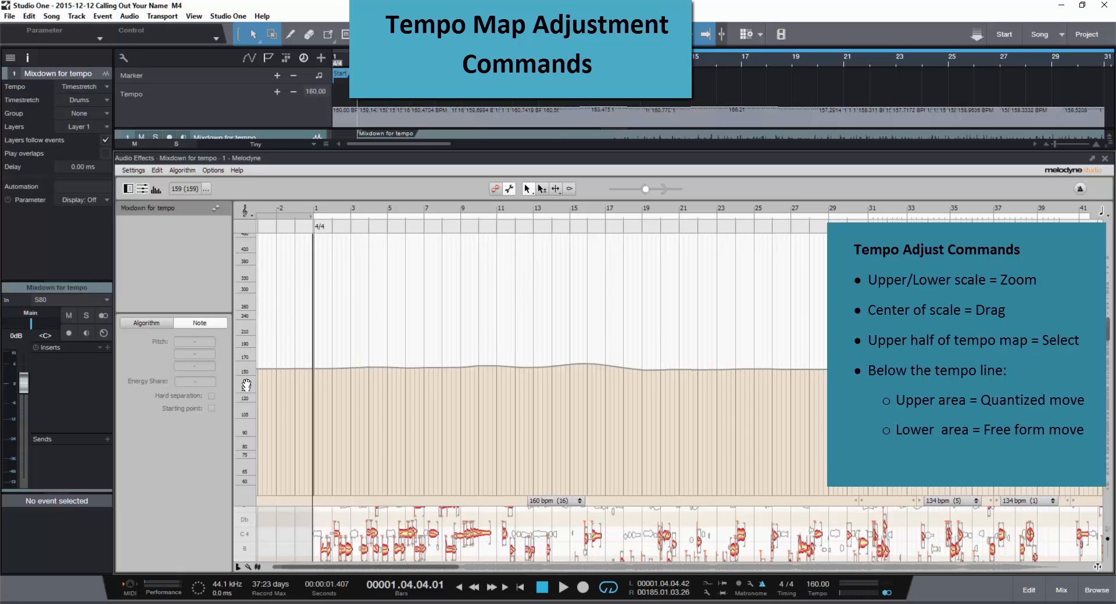
Select bars 1 to 5 of the tempo map and try nudging the bar 1 line with quantized and free-form moves.
{"action": "mouse_move", "coordinate": [243, 372]}
{"action": "left_mouse_down"}
{"action": "mouse_move", "coordinate": [243, 279]}
{"action": "mouse_move", "coordinate": [248, 369]}
{"action": "left_mouse_up"}
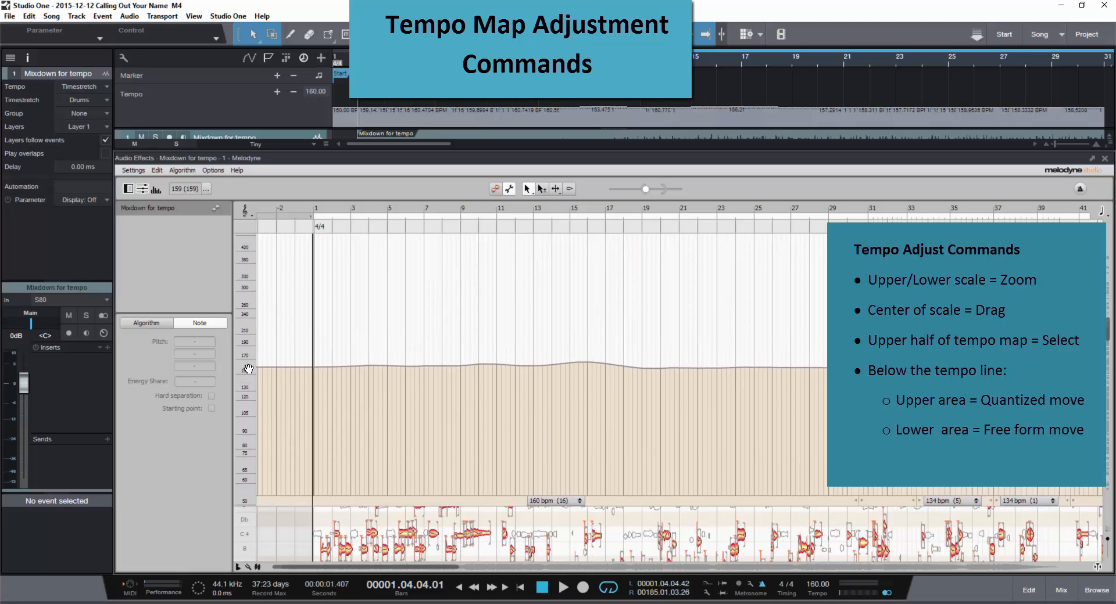
{"action": "left_click_drag", "start_coordinate": [317, 339], "coordinate": [406, 339]}
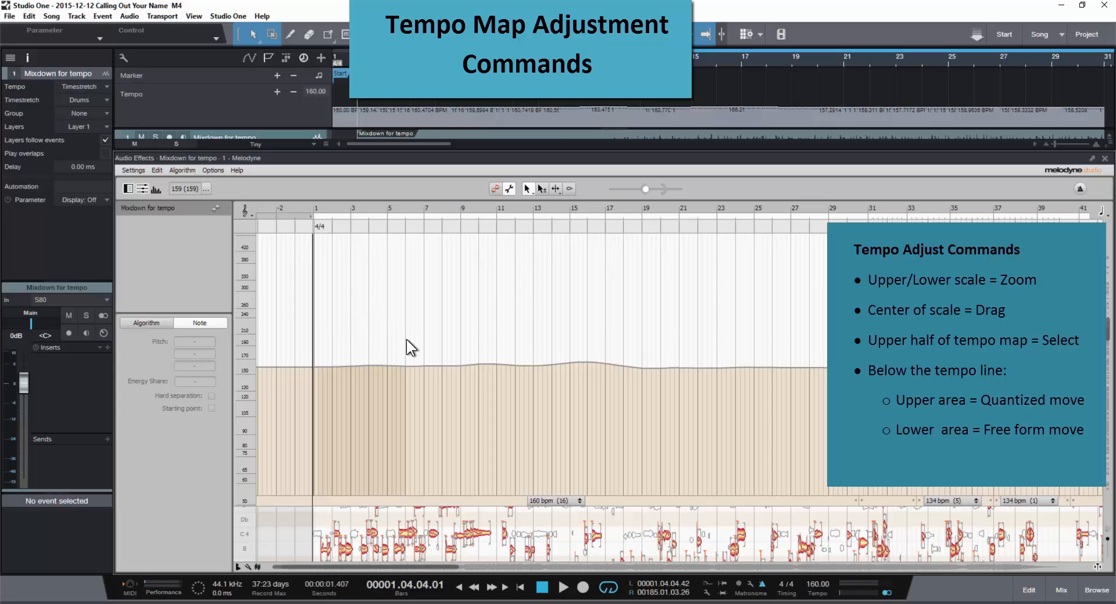
{"action": "left_click", "coordinate": [311, 373]}
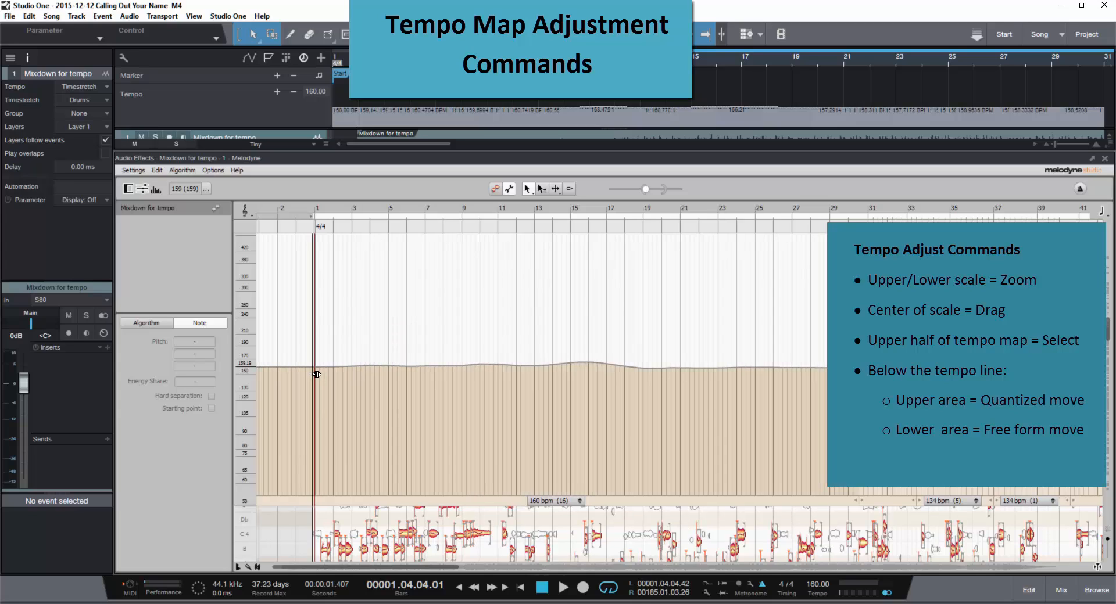
{"action": "left_click_drag", "start_coordinate": [311, 375], "coordinate": [310, 379]}
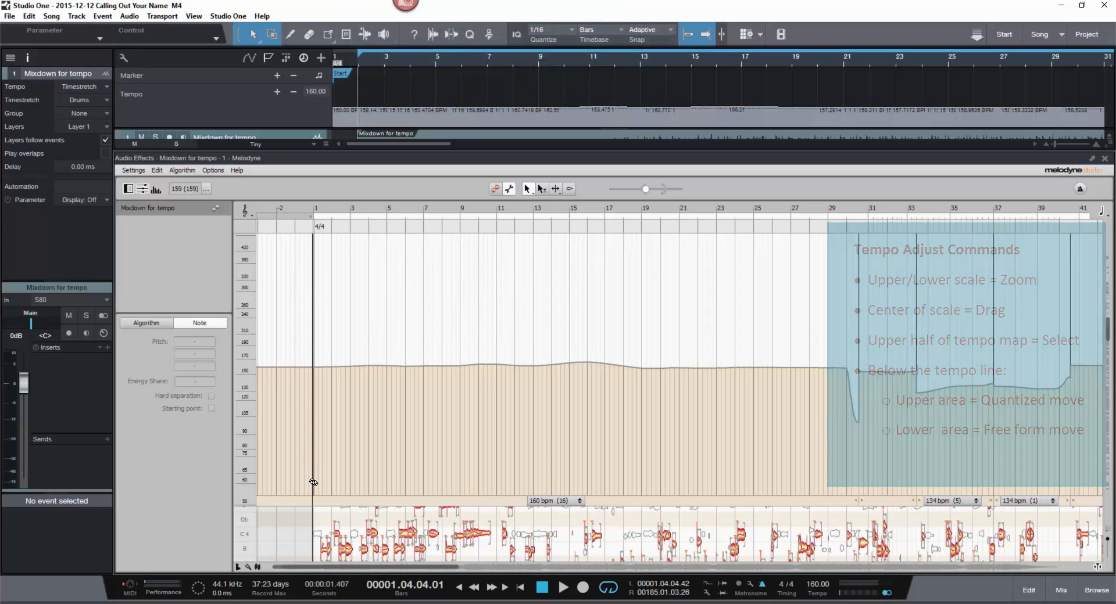
{"action": "left_click_drag", "start_coordinate": [313, 481], "coordinate": [310, 482]}
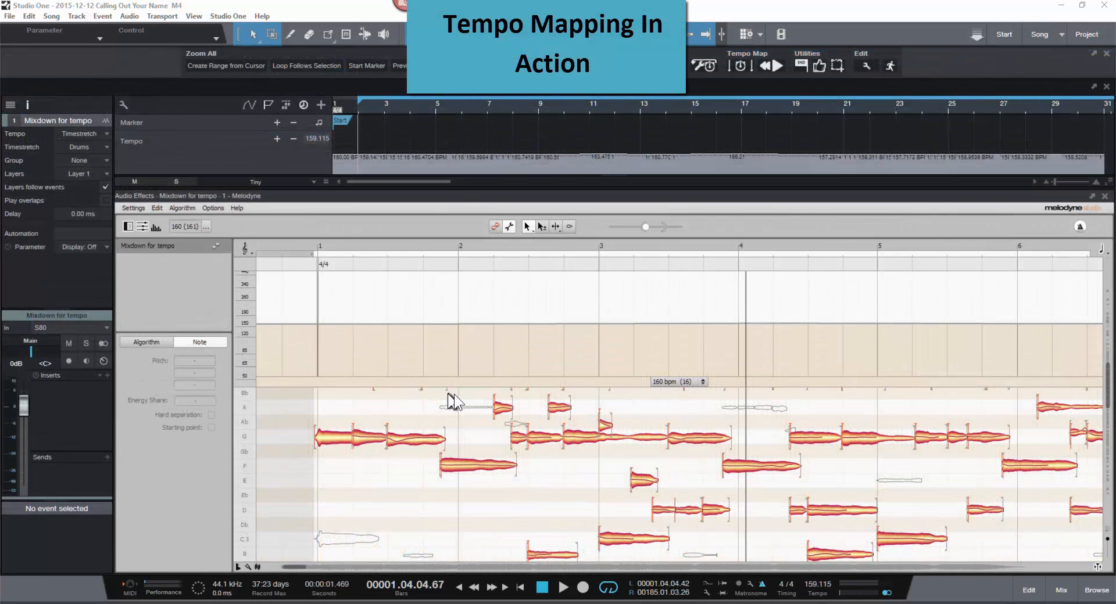
Play from bar 1 and examine how the low C and B notes line up with the measure lines.
{"action": "left_click", "coordinate": [316, 242]}
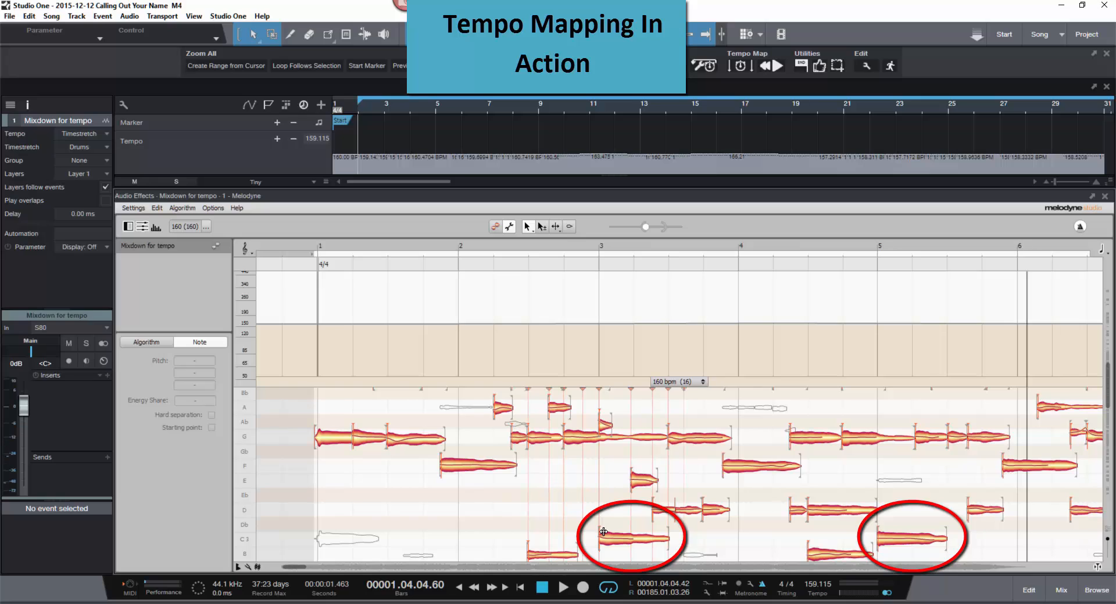
{"action": "scroll", "coordinate": [604, 532], "scroll_direction": "down", "scroll_amount": 1}
{"action": "scroll", "coordinate": [603, 532], "scroll_direction": "down", "scroll_amount": 1}
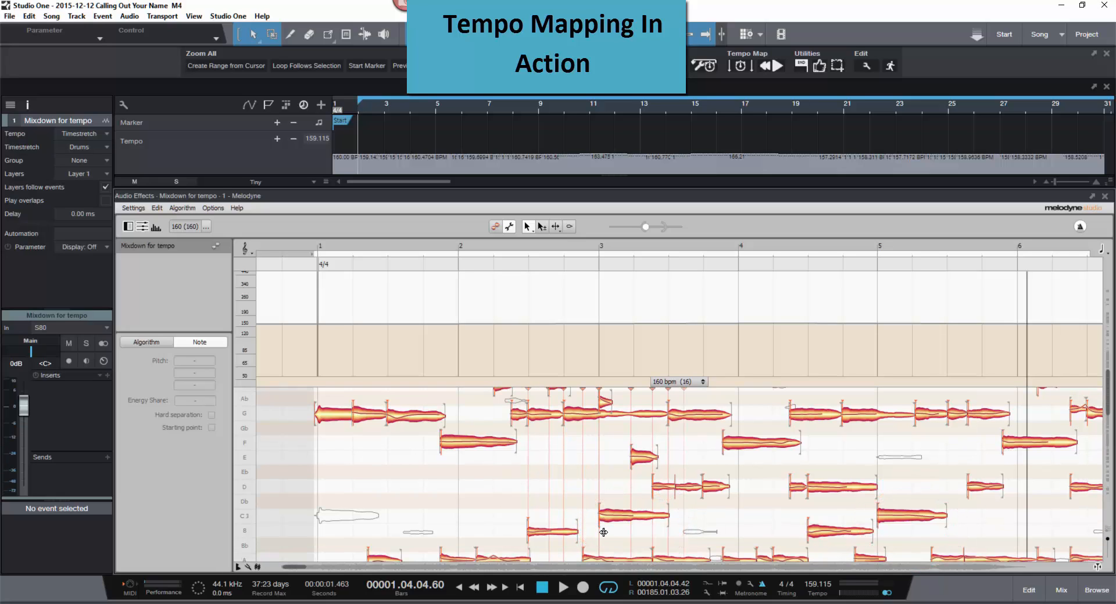
Examine how the low C notes at bars 3 and 5 line up with their measure lines.
{"action": "scroll", "coordinate": [604, 532], "scroll_direction": "down", "scroll_amount": 1}
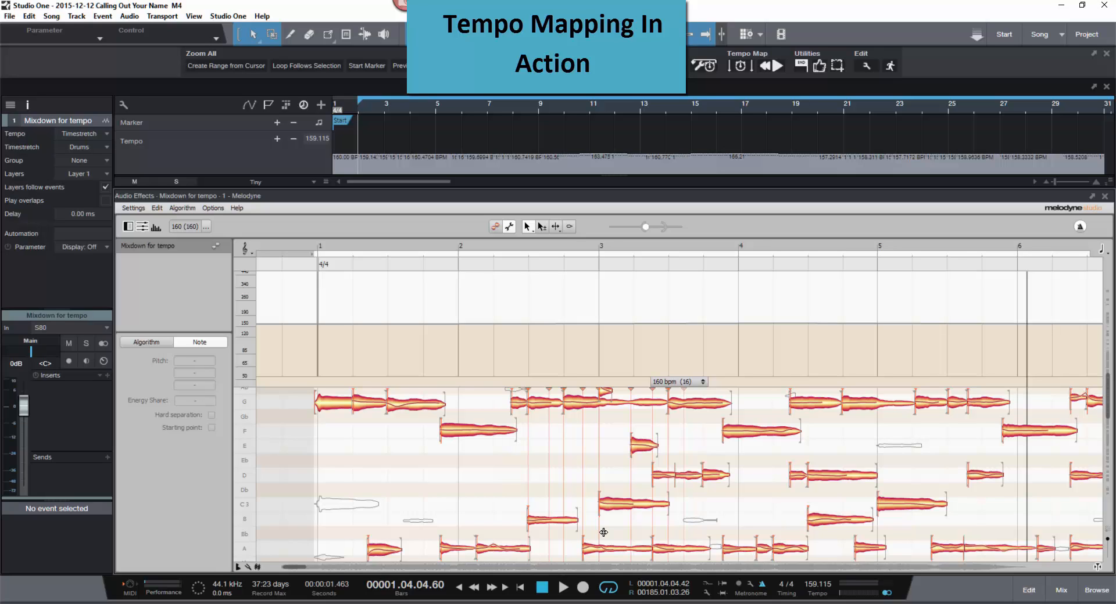
{"action": "left_click", "coordinate": [608, 506]}
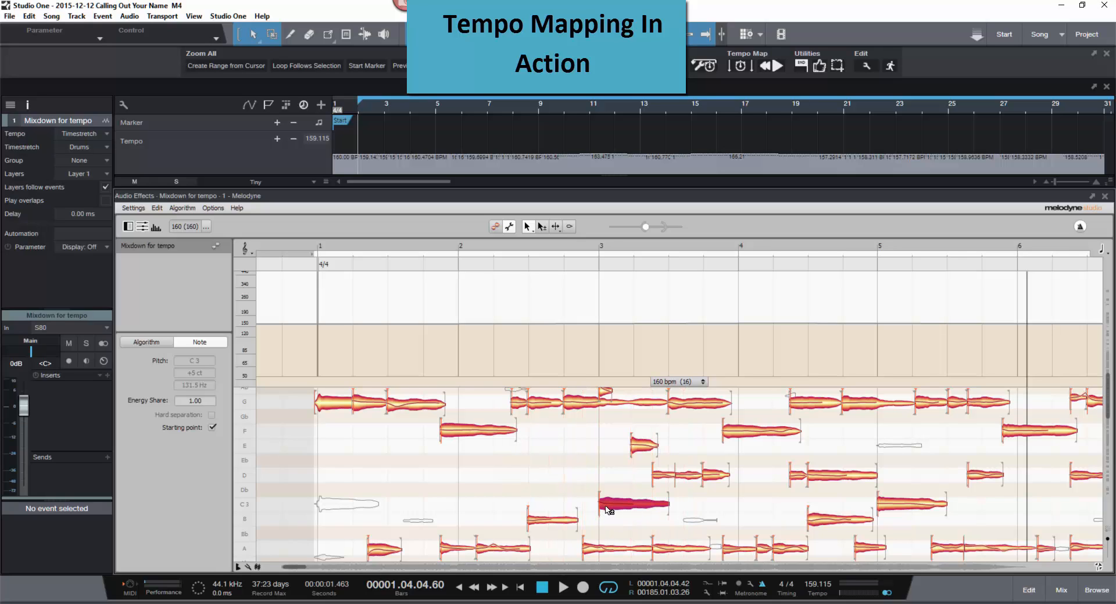
{"action": "left_click", "coordinate": [883, 511]}
{"action": "scroll", "coordinate": [773, 532], "scroll_direction": "down", "scroll_amount": 2}
{"action": "left_click", "coordinate": [652, 480]}
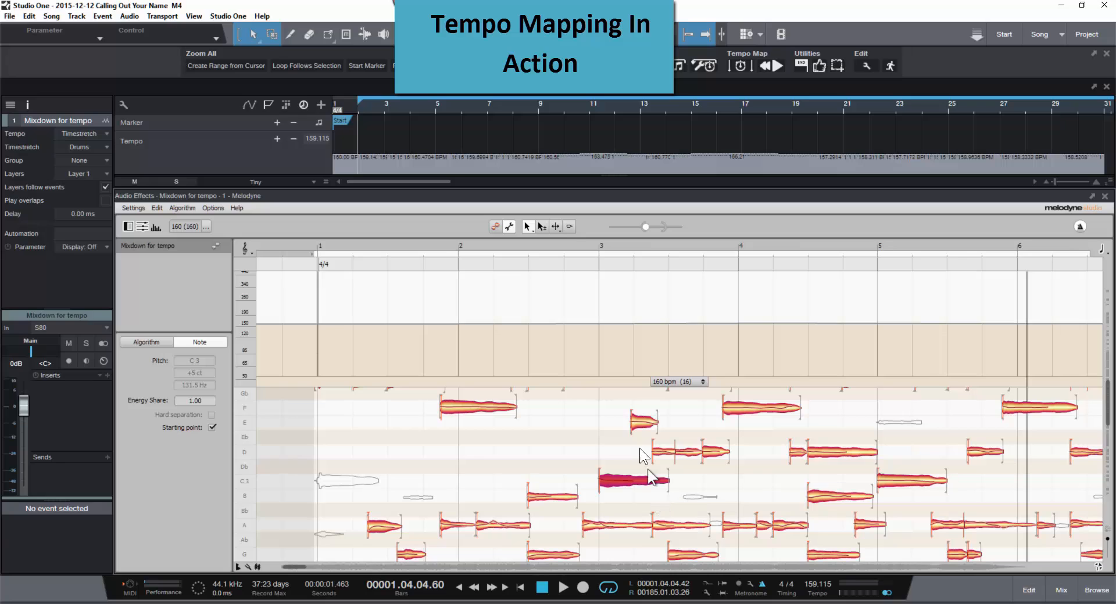
{"action": "left_click", "coordinate": [617, 442]}
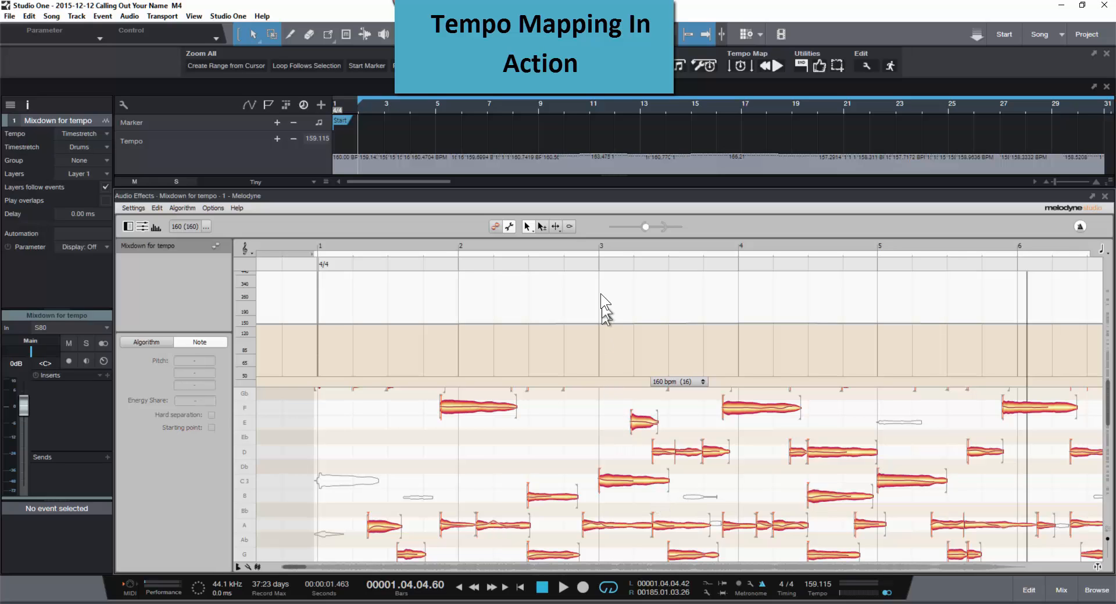
Play the song from around bar 3 to check where the downbeats fall in the following bars.
{"action": "left_click", "coordinate": [597, 243]}
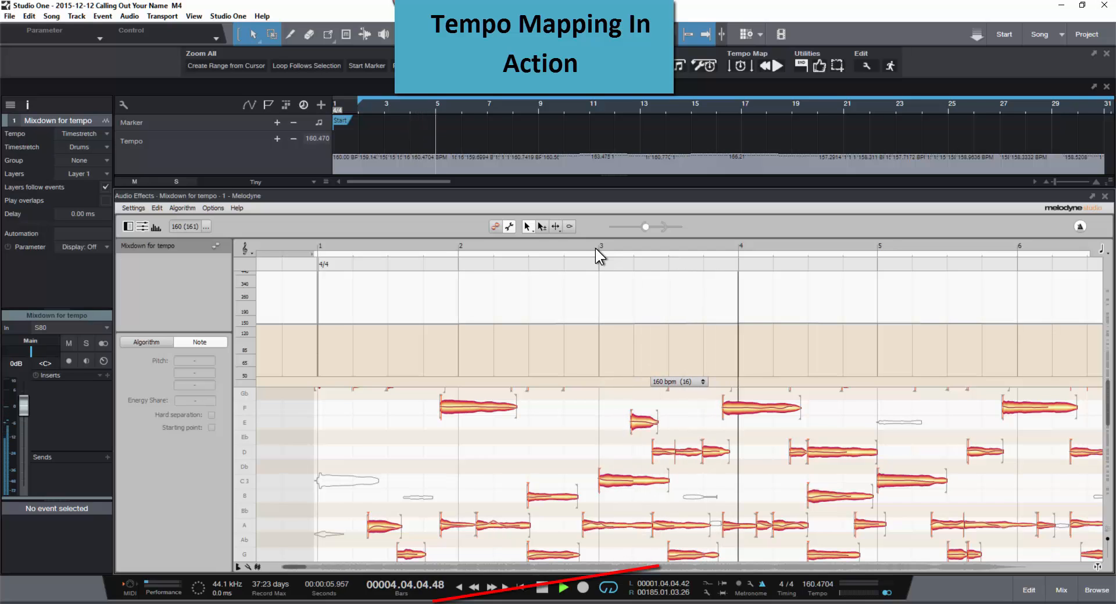
{"action": "key", "text": "space"}
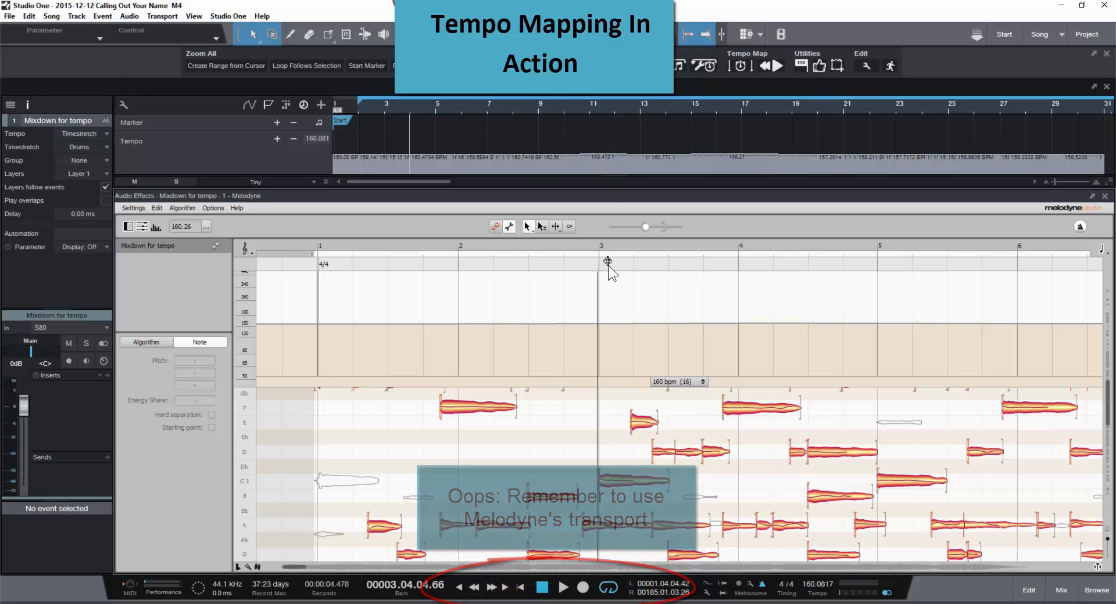
{"action": "left_click", "coordinate": [578, 245]}
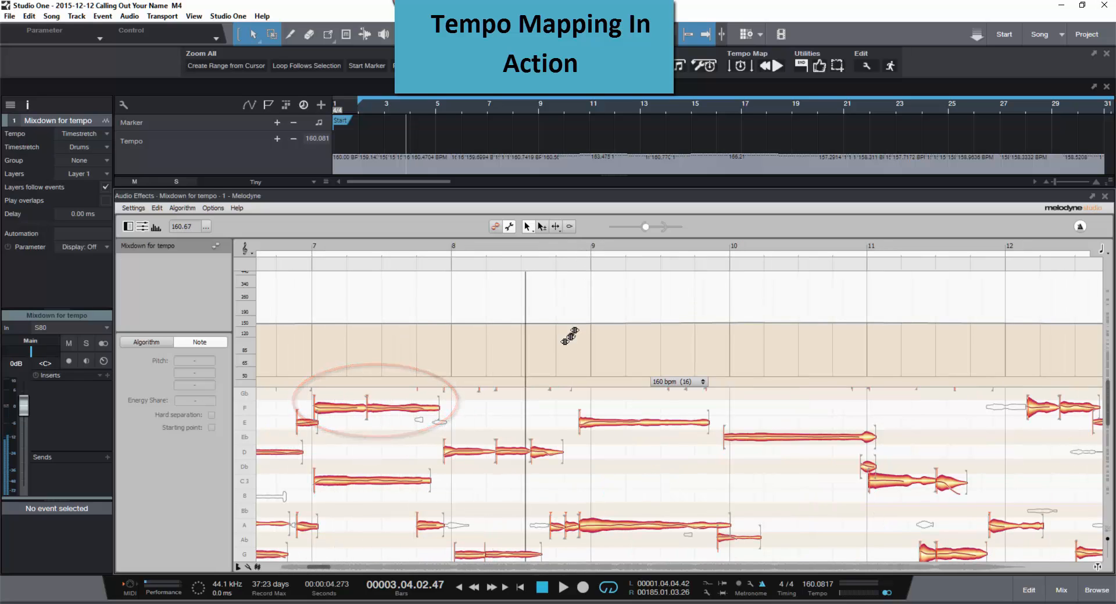
Align the bar 7 tempo line with the start of the F note, nudge the bar 8 line slightly earlier, and play from bar 7.
{"action": "left_click", "coordinate": [318, 409]}
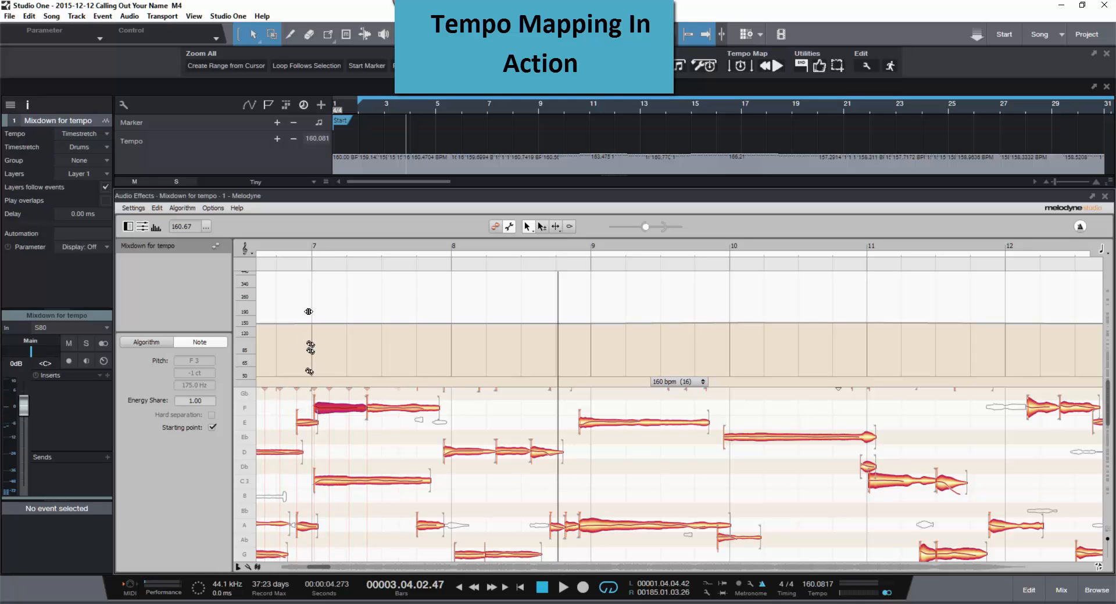
{"action": "left_click_drag", "start_coordinate": [310, 246], "coordinate": [343, 290]}
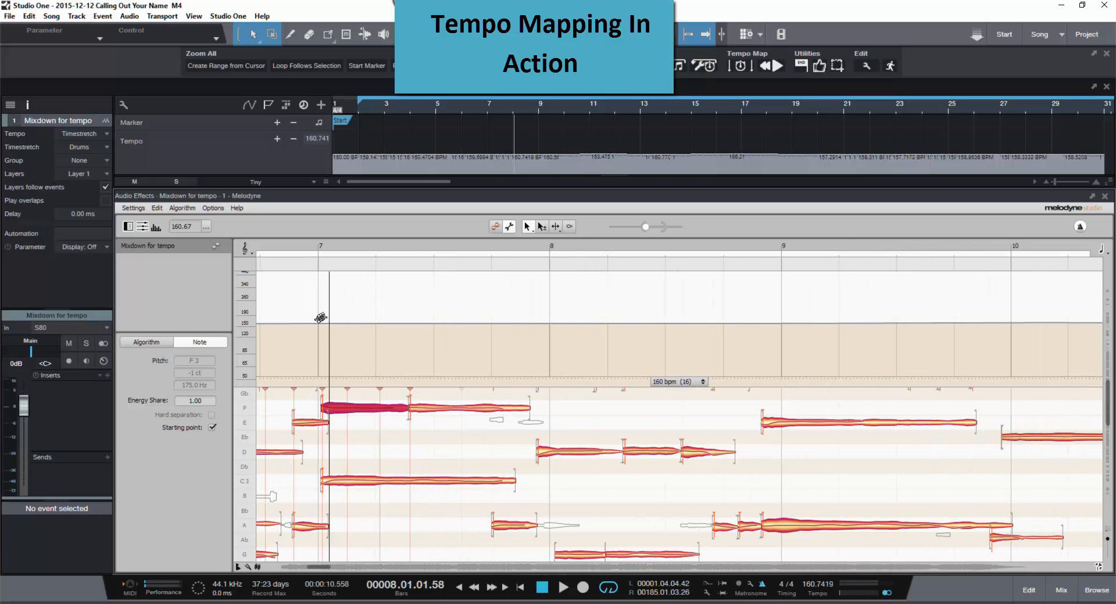
{"action": "left_click_drag", "start_coordinate": [318, 332], "coordinate": [324, 331]}
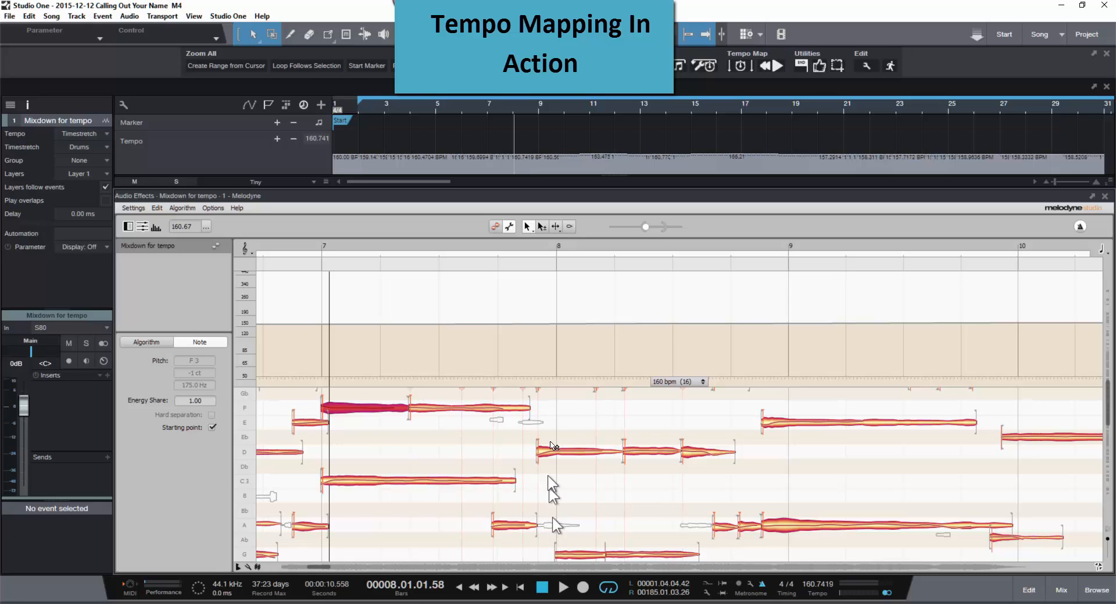
{"action": "left_click_drag", "start_coordinate": [555, 332], "coordinate": [553, 332]}
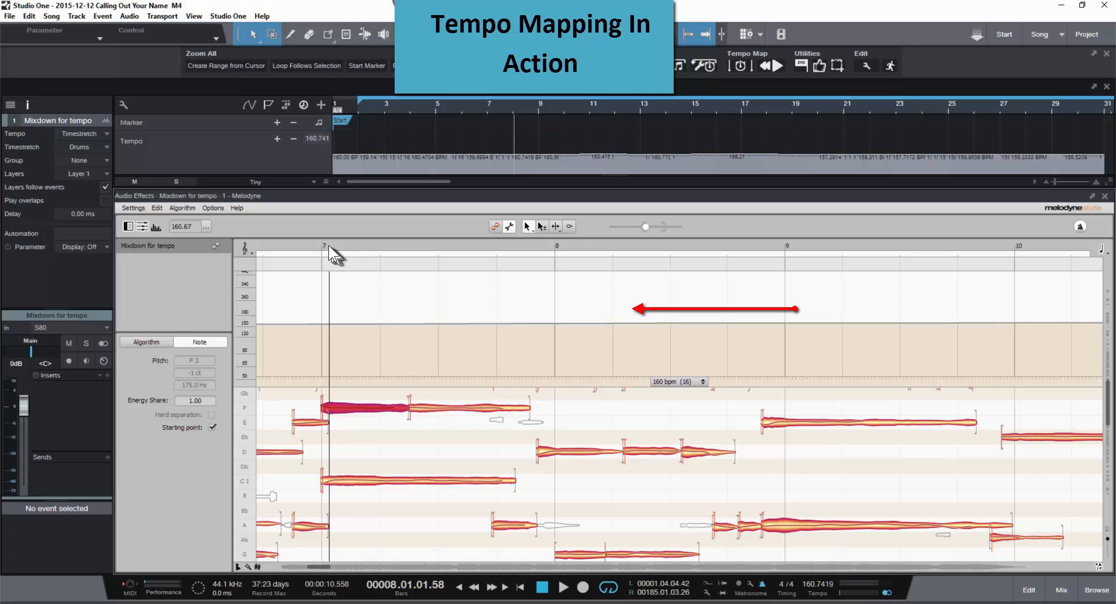
{"action": "key", "text": "space"}
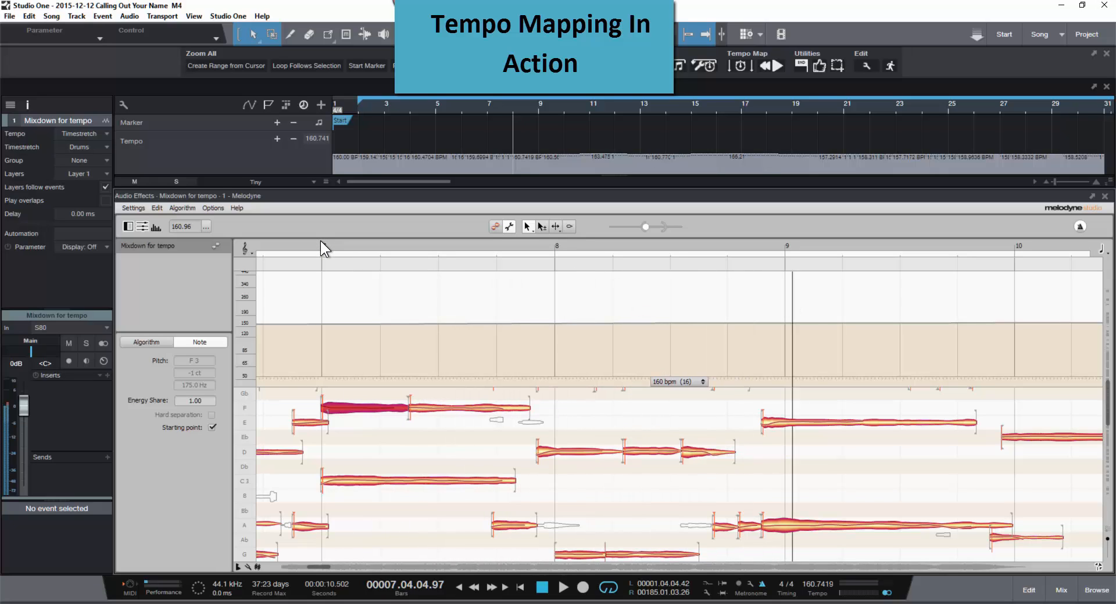
{"action": "key", "text": "space"}
Move the bar 9 tempo line slightly later so it meets the start of the E 4 note.
{"action": "scroll", "coordinate": [618, 423], "scroll_direction": "up", "scroll_amount": 5}
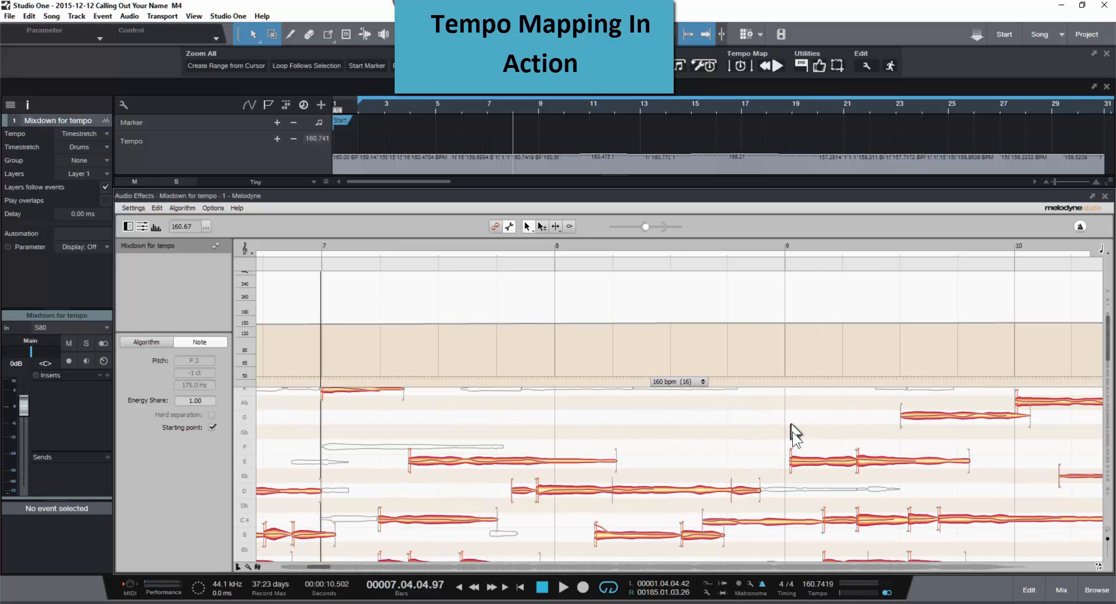
{"action": "left_click", "coordinate": [800, 464]}
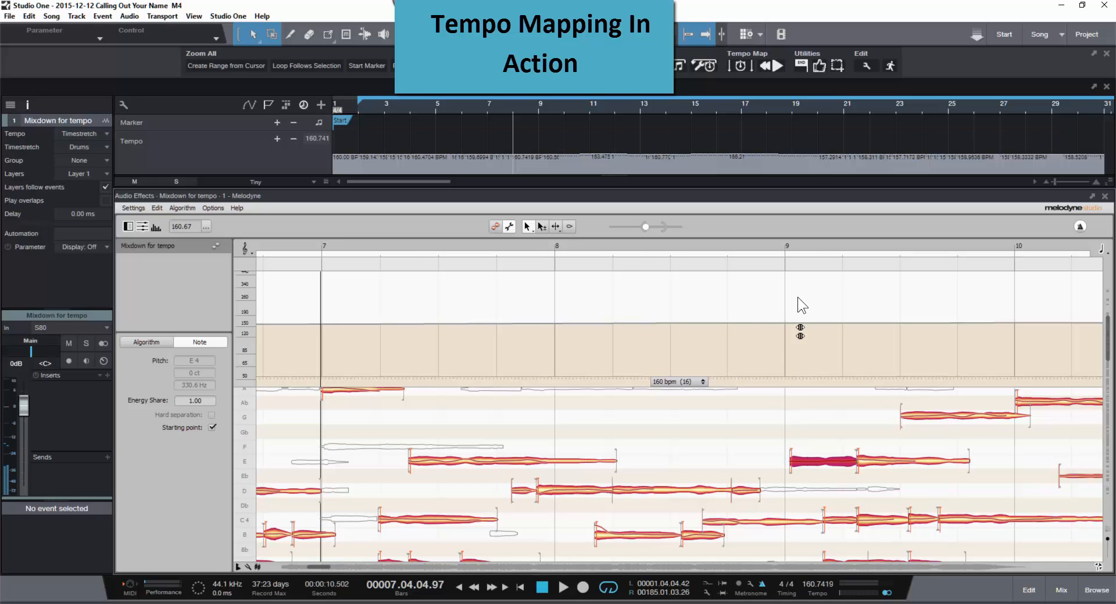
{"action": "left_click_drag", "start_coordinate": [784, 339], "coordinate": [788, 339]}
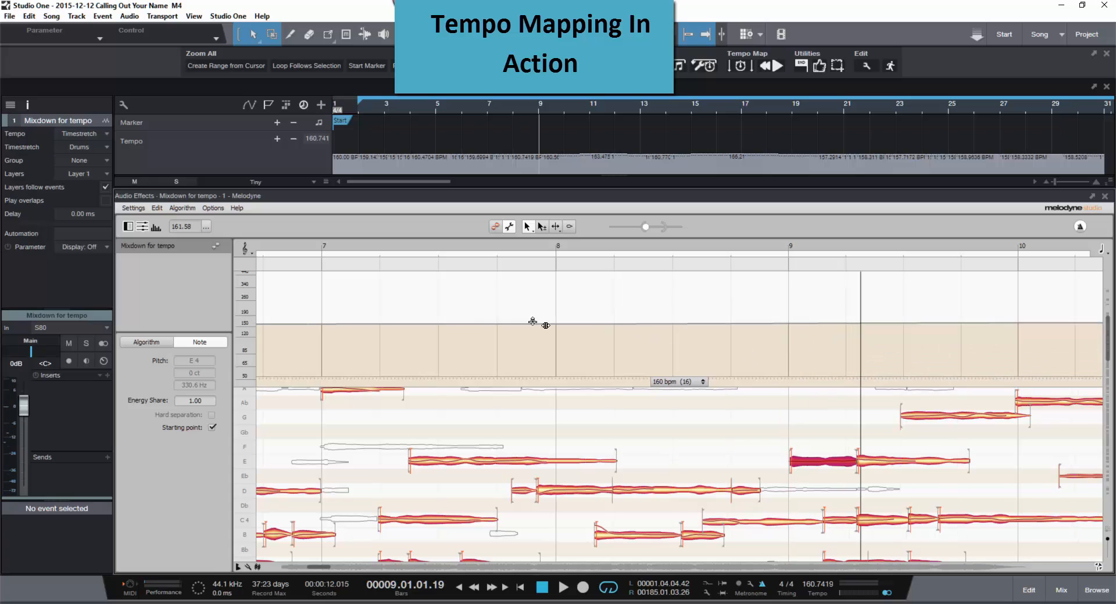
Play from bars 7 and 8 to check the adjusted lines, selecting and deselecting the E 4 note at bar 9.
{"action": "left_click", "coordinate": [321, 246]}
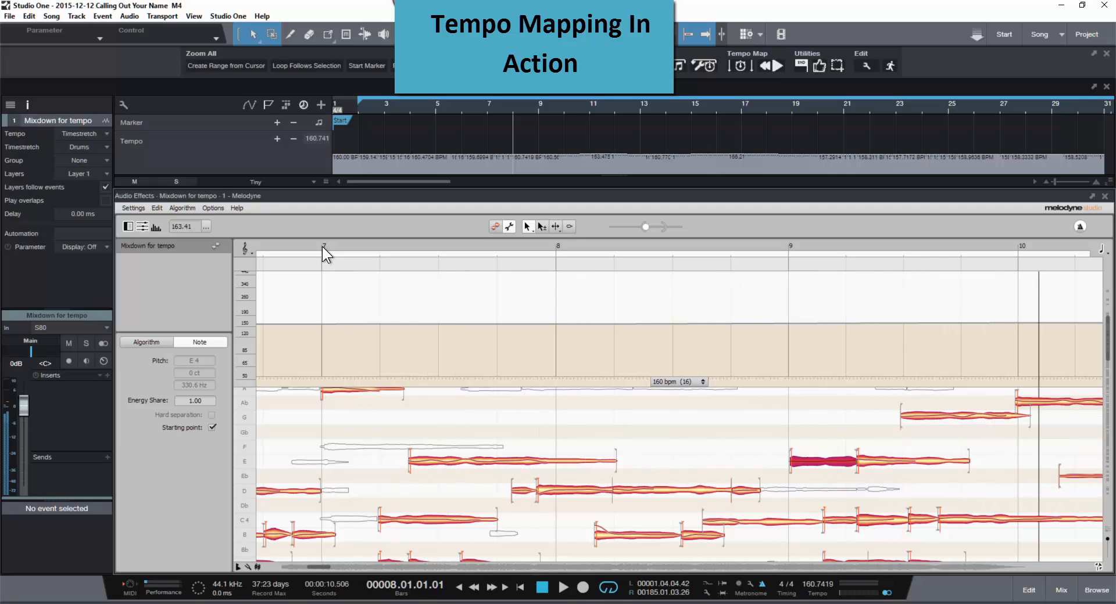
{"action": "left_click", "coordinate": [555, 245]}
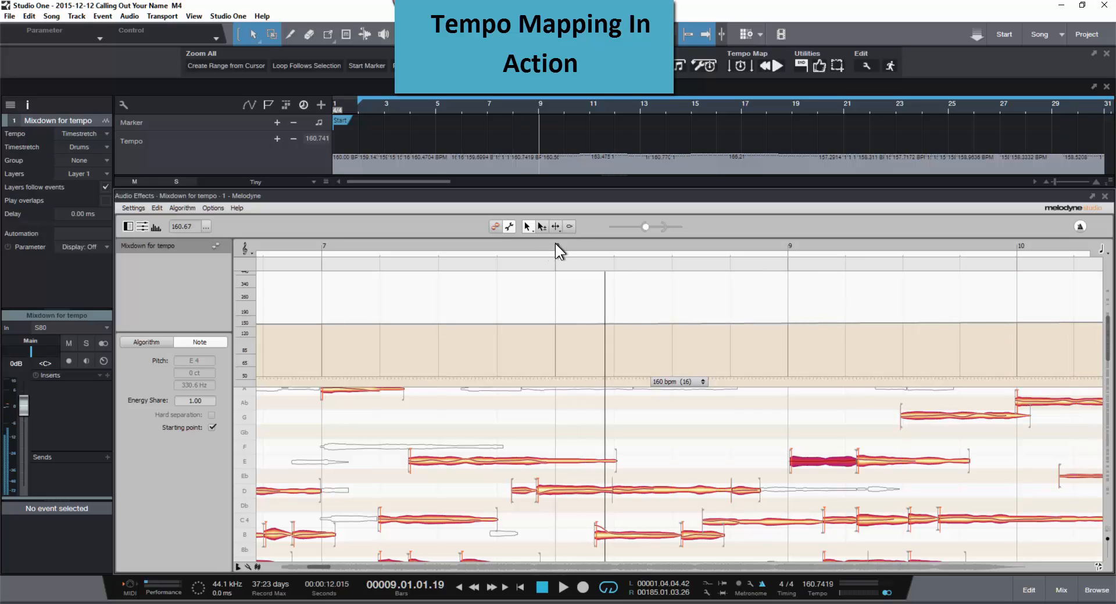
{"action": "left_click", "coordinate": [617, 414]}
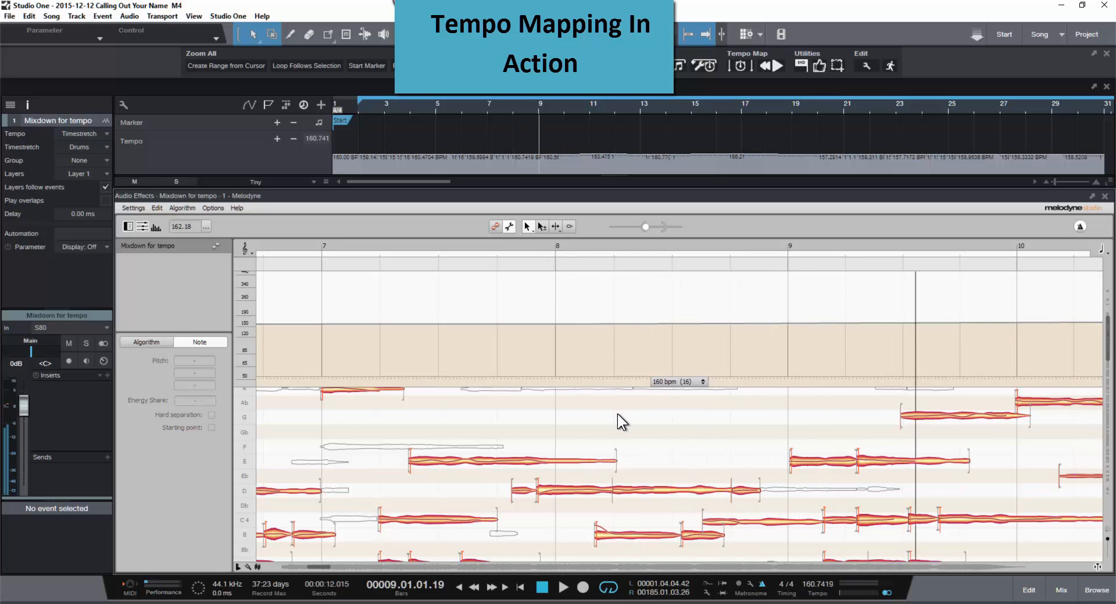
{"action": "left_click", "coordinate": [808, 463]}
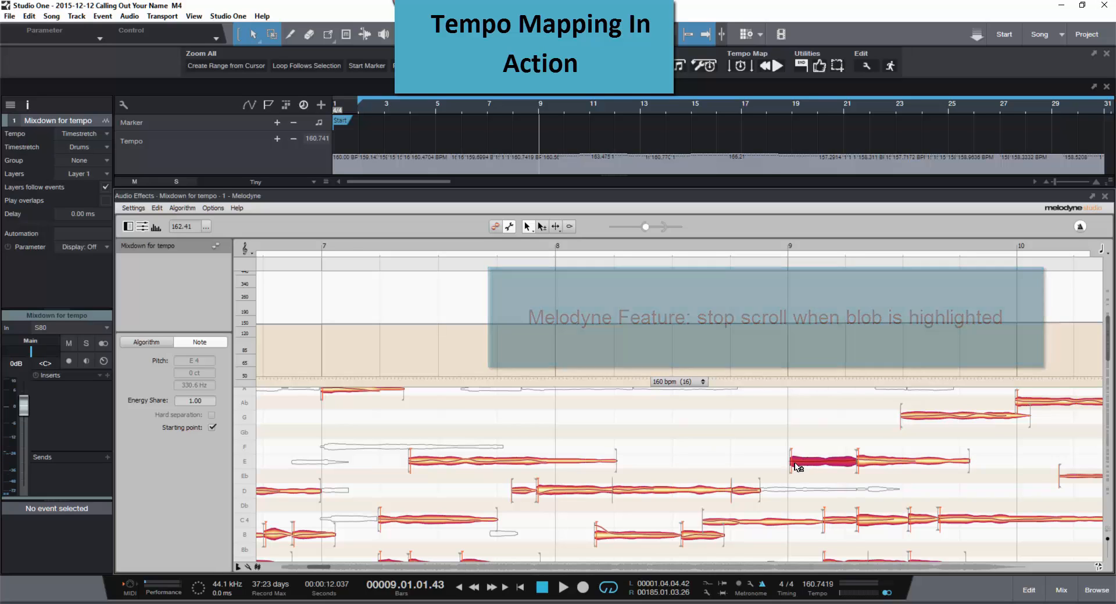
{"action": "left_click", "coordinate": [824, 432]}
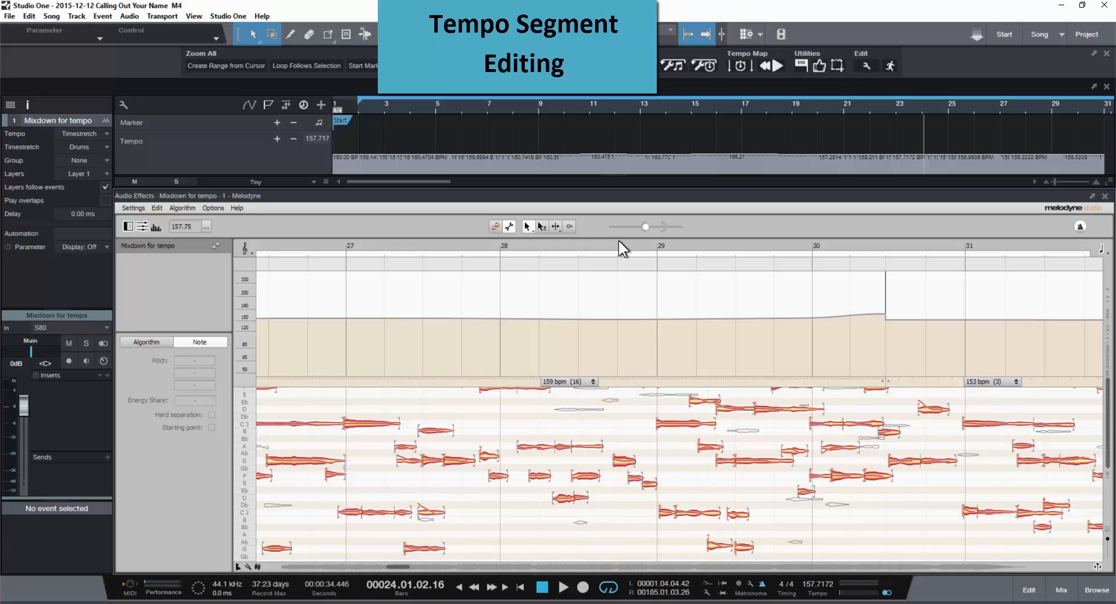
Merge the 159 bpm, 153 bpm and adjoining five-bar 134 bpm tempo segments by removing the boundaries after bars 30 and 33.
{"action": "left_click_drag", "start_coordinate": [618, 241], "coordinate": [608, 188]}
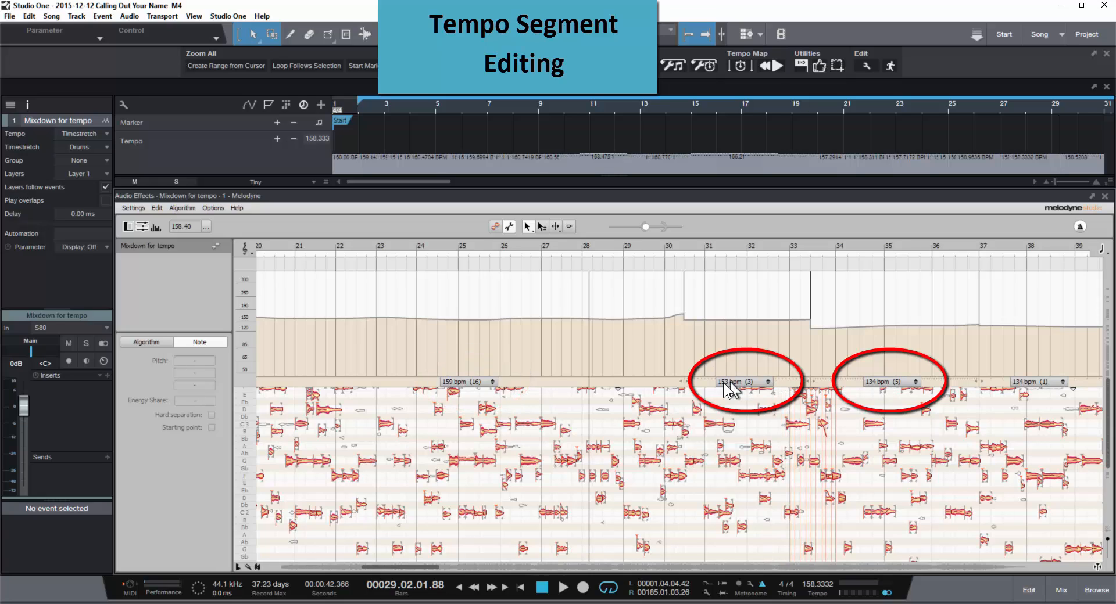
{"action": "double_click", "coordinate": [682, 301]}
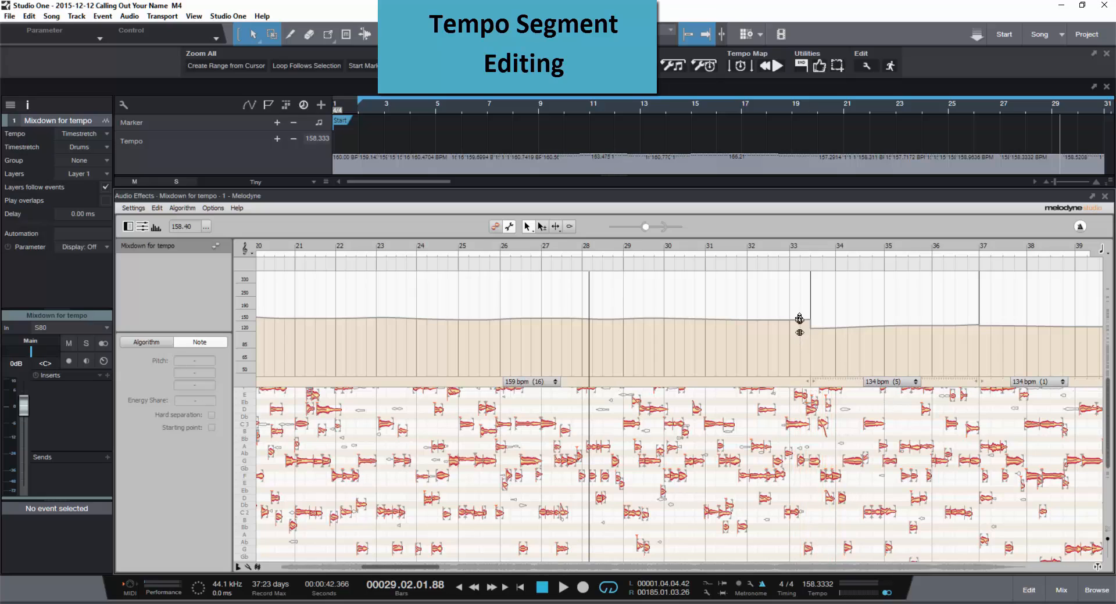
{"action": "double_click", "coordinate": [810, 307]}
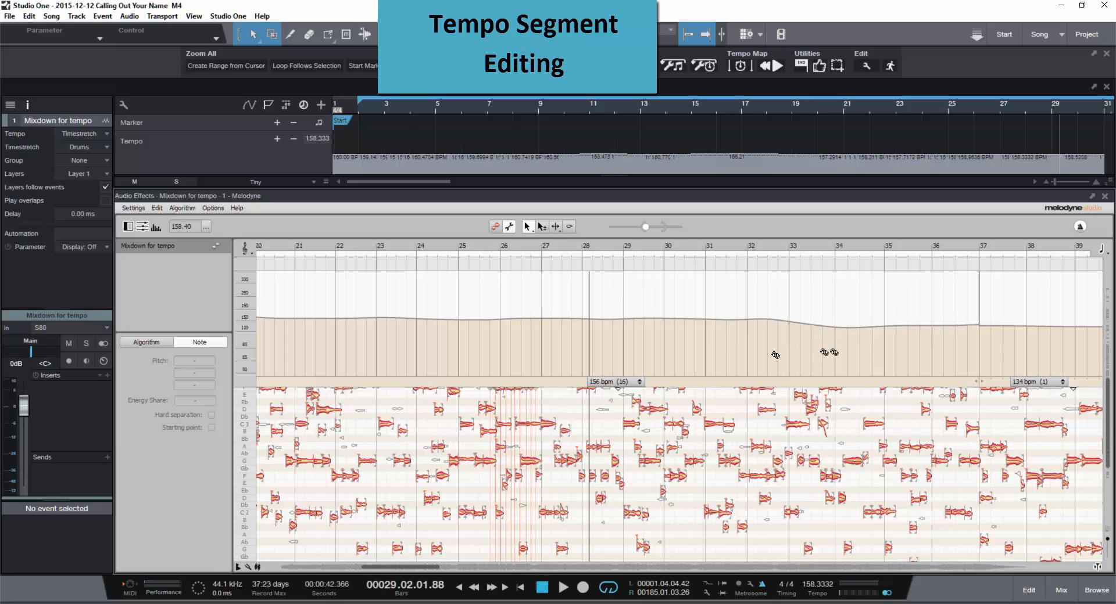
Play the merged tempo segment from around bars 24 and 32, and nudge the bar 31 tempo line slightly earlier.
{"action": "left_click", "coordinate": [416, 244]}
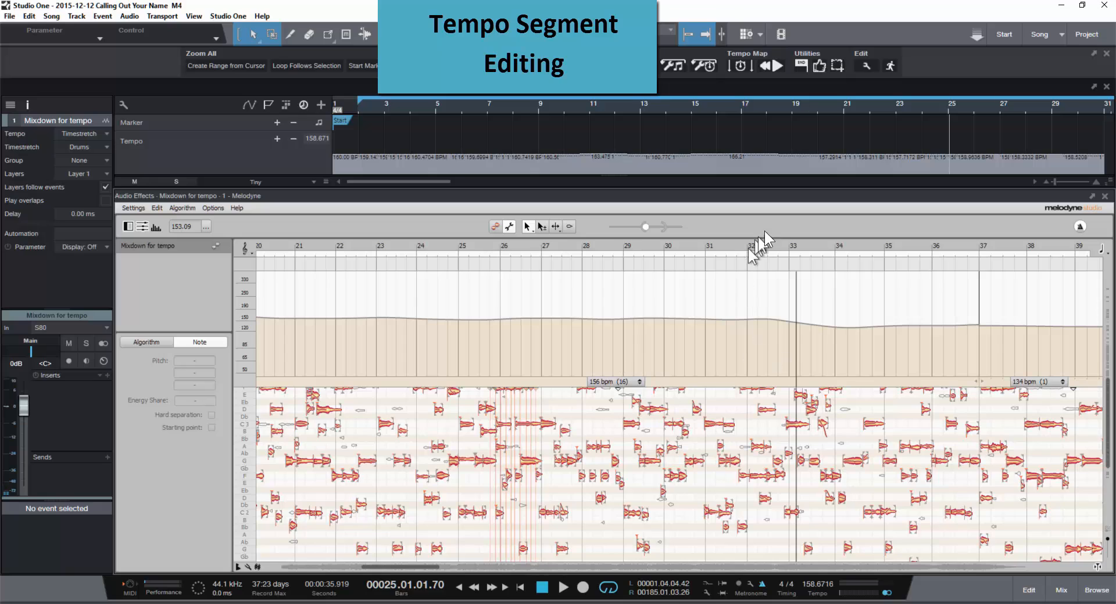
{"action": "left_click", "coordinate": [778, 243]}
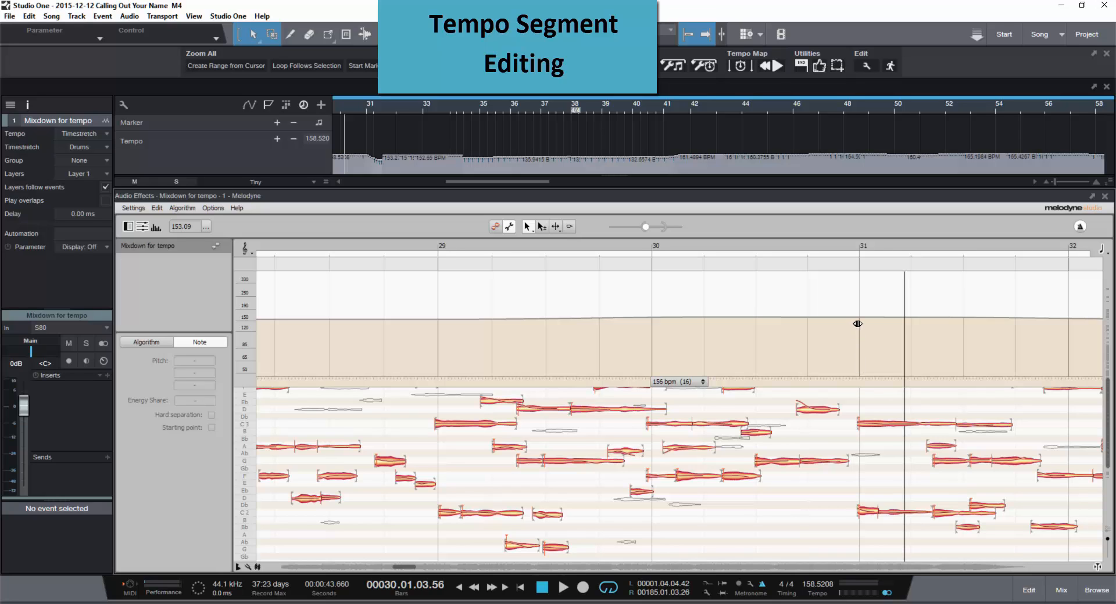
{"action": "left_click_drag", "start_coordinate": [857, 323], "coordinate": [855, 323]}
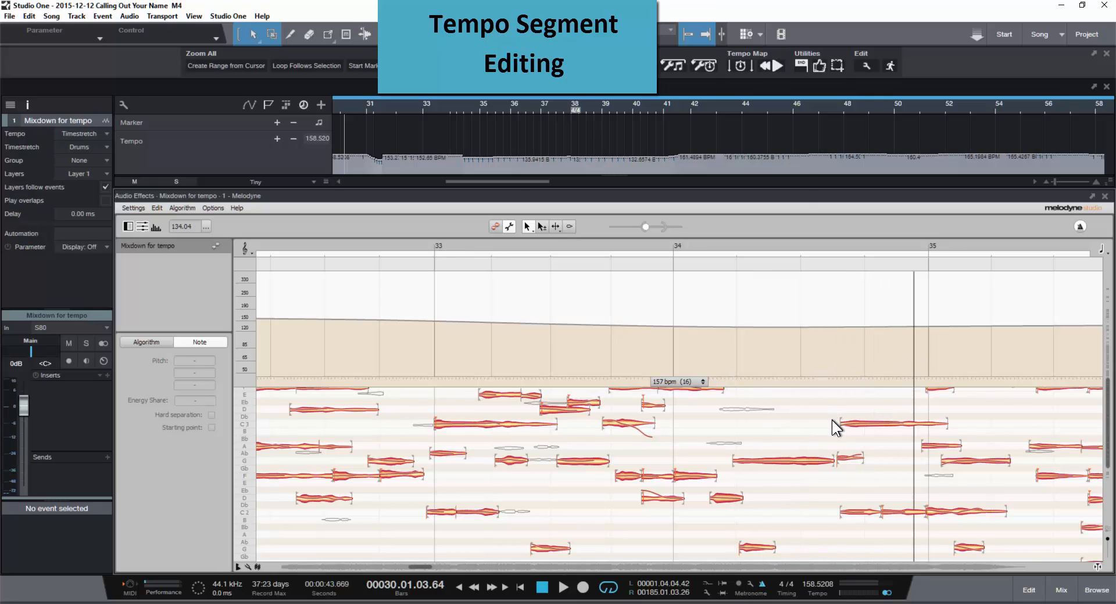
Pull the bar 35 tempo line earlier onto the start of the C 2 note, playing from bar 33 to check the downbeats.
{"action": "left_click", "coordinate": [849, 514]}
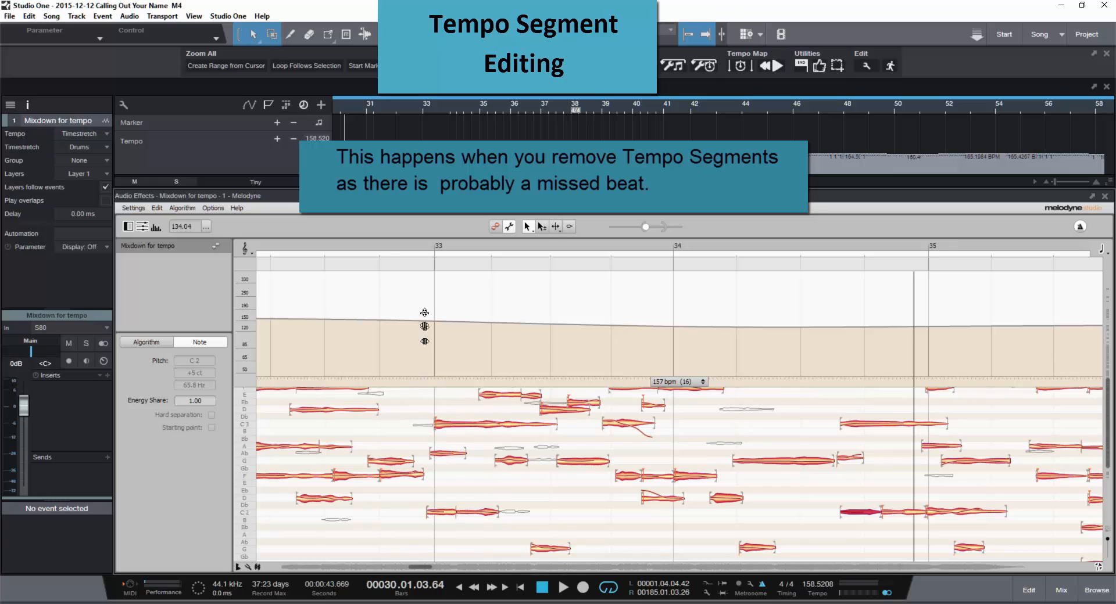
{"action": "left_click", "coordinate": [432, 241]}
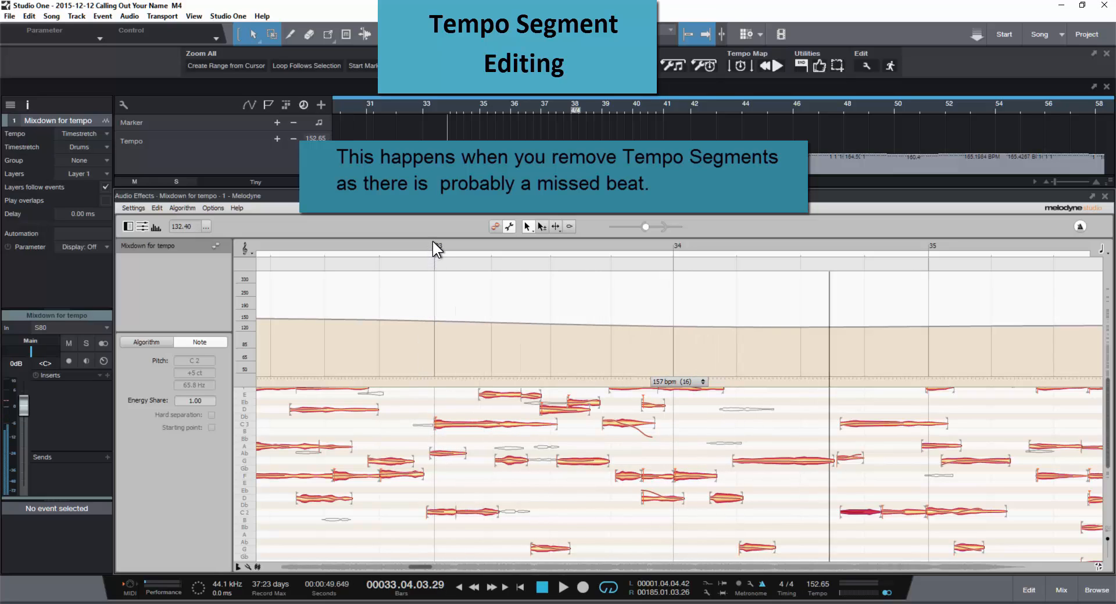
{"action": "left_click", "coordinate": [432, 242]}
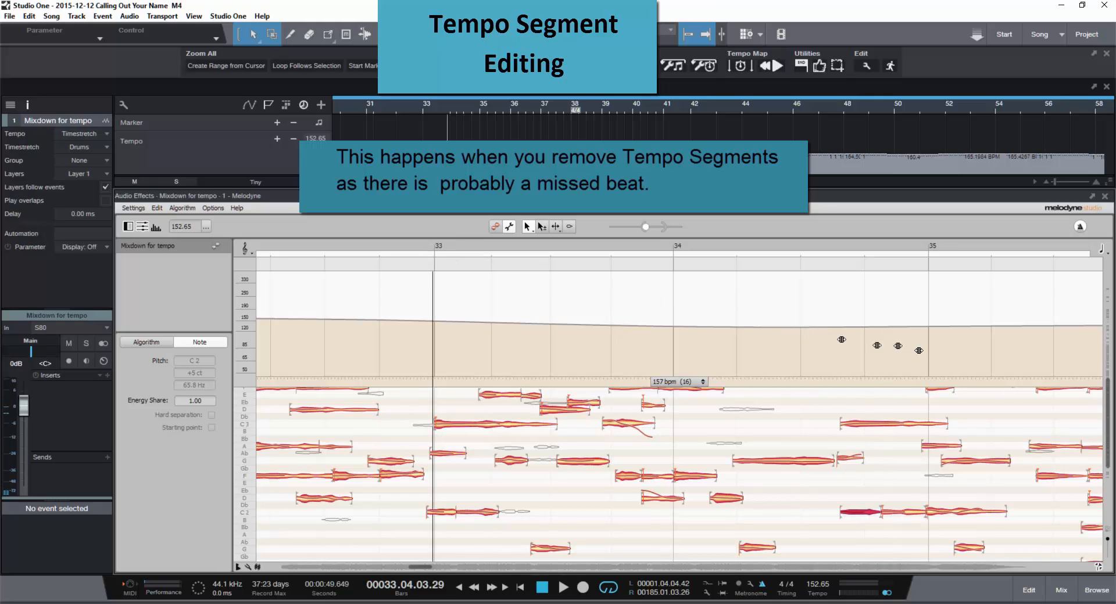
{"action": "mouse_move", "coordinate": [931, 332]}
{"action": "left_mouse_down"}
{"action": "mouse_move", "coordinate": [792, 343]}
{"action": "mouse_move", "coordinate": [834, 329]}
{"action": "left_mouse_up"}
{"action": "left_click", "coordinate": [436, 244]}
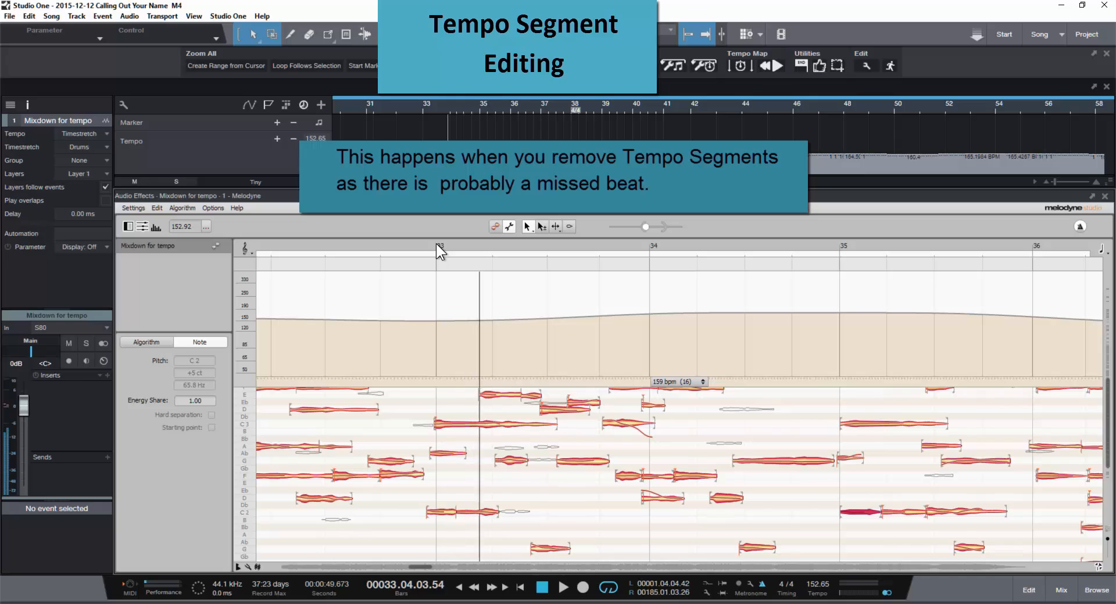
{"action": "left_click", "coordinate": [437, 244]}
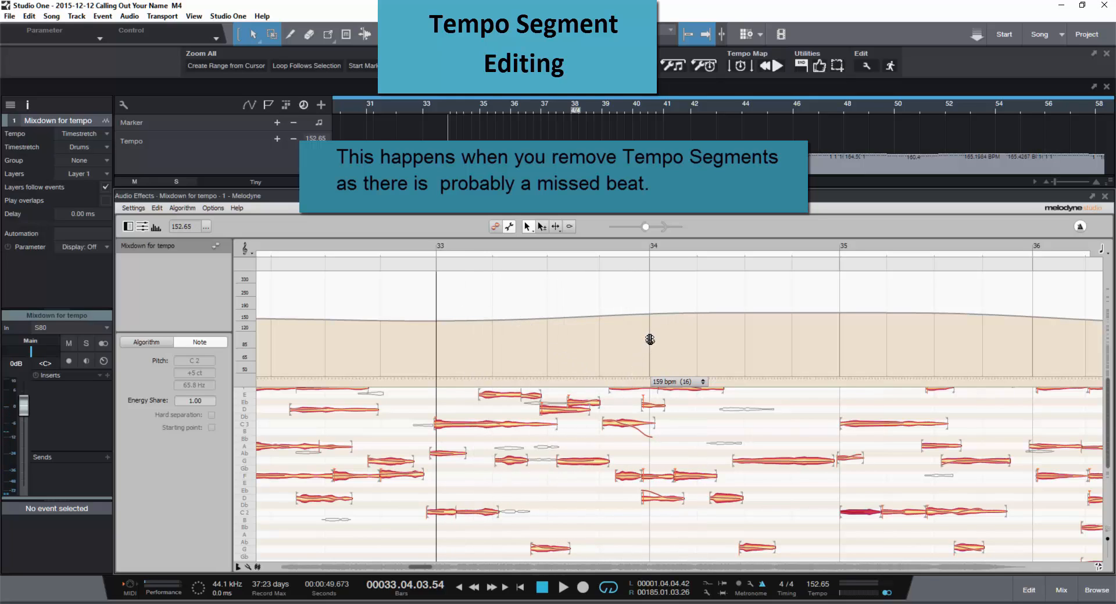
Shift the bar 34 tempo line earlier onto its downbeat notes, realign bar 35 with the C 2 note, and play from bar 33.
{"action": "left_click_drag", "start_coordinate": [650, 339], "coordinate": [631, 337]}
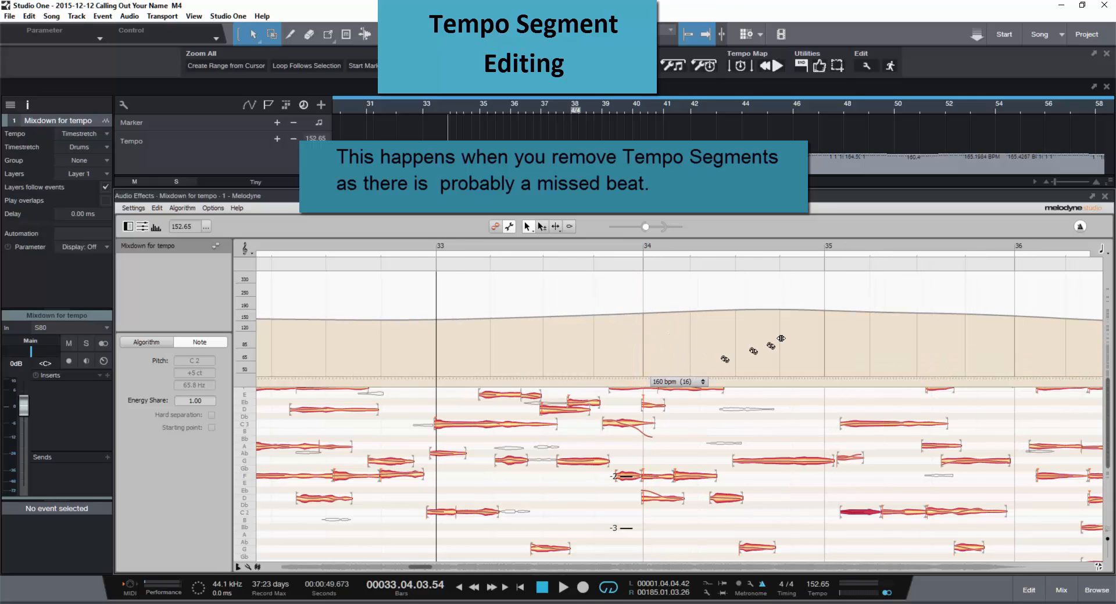
{"action": "left_click_drag", "start_coordinate": [823, 322], "coordinate": [850, 327]}
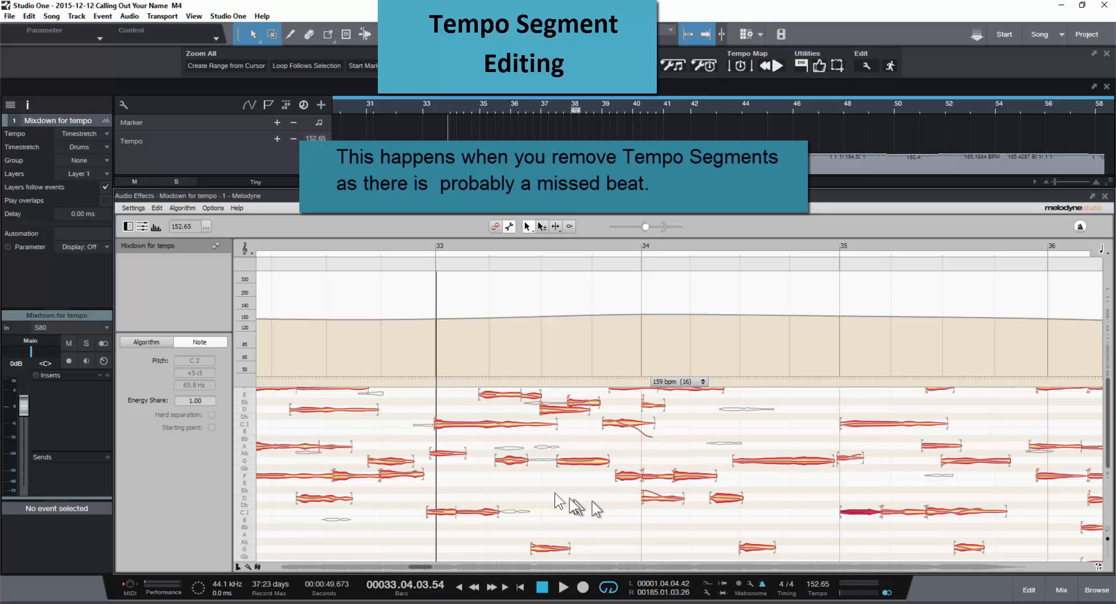
{"action": "left_click", "coordinate": [435, 240]}
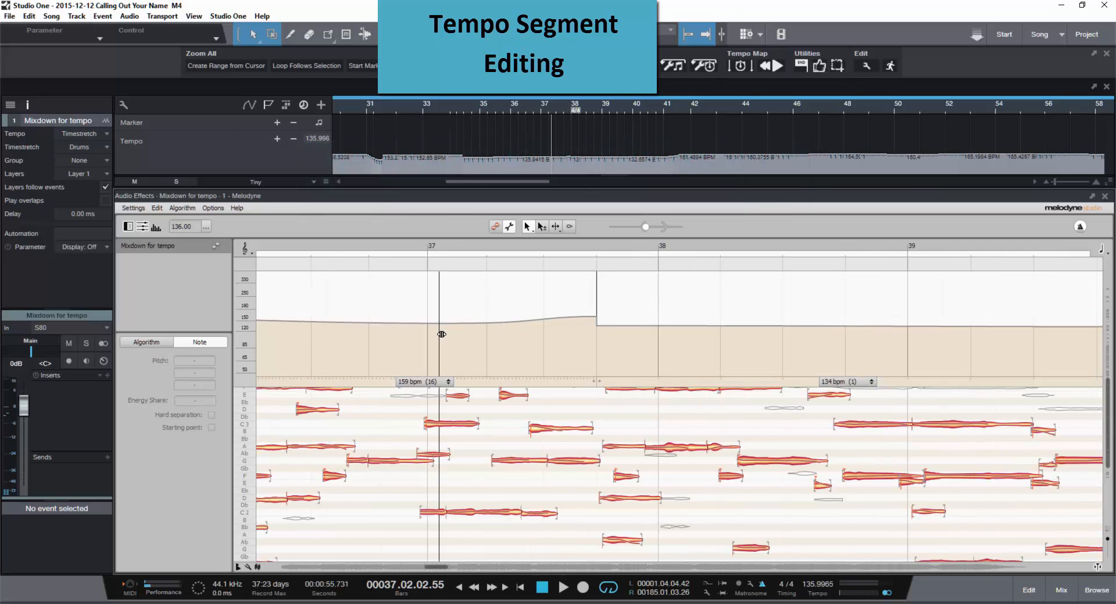
Move the bar 37 tempo line slightly earlier toward the start of the C notes.
{"action": "mouse_move", "coordinate": [427, 332]}
{"action": "left_mouse_down"}
{"action": "mouse_move", "coordinate": [405, 331]}
{"action": "mouse_move", "coordinate": [427, 335]}
{"action": "left_mouse_up"}
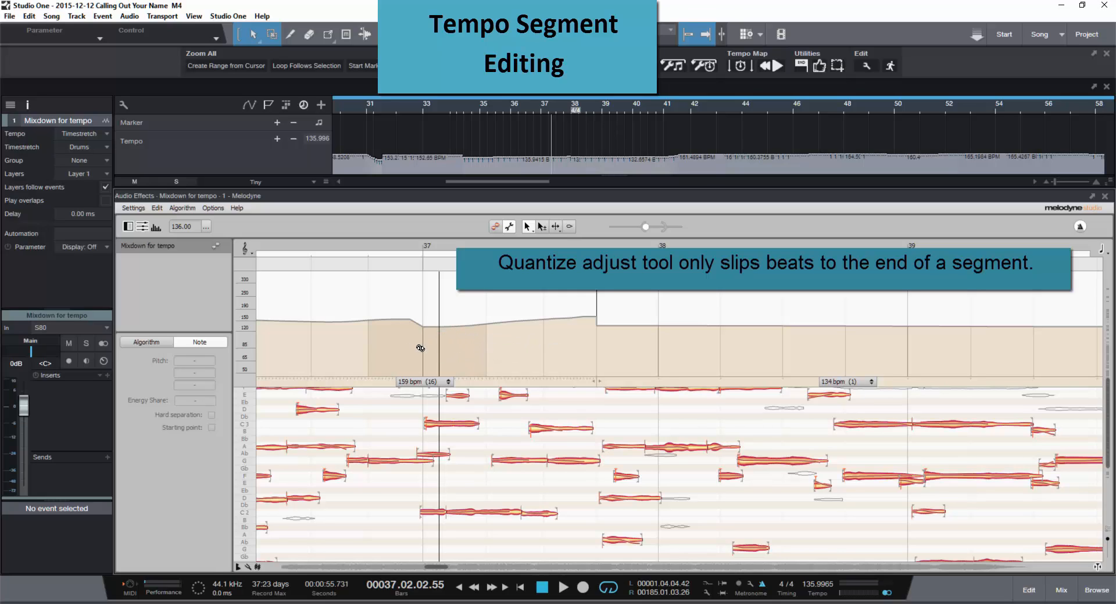
Undo the last tempo edit at bar 37 and merge the 159 bpm segment with the following 134 bpm segment.
{"action": "key", "text": "ctrl+z"}
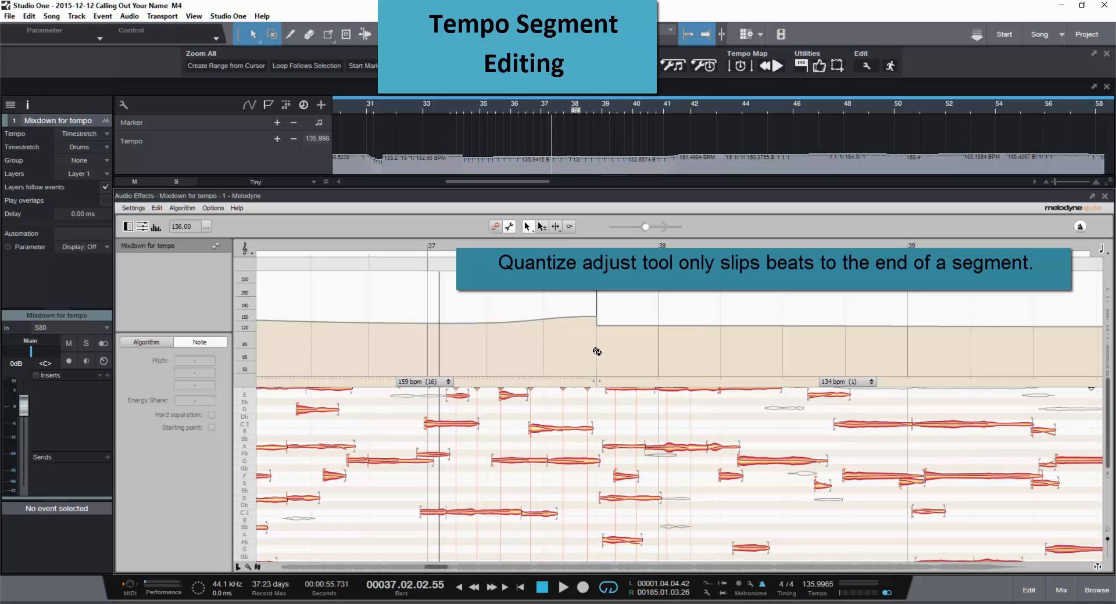
{"action": "double_click", "coordinate": [597, 306]}
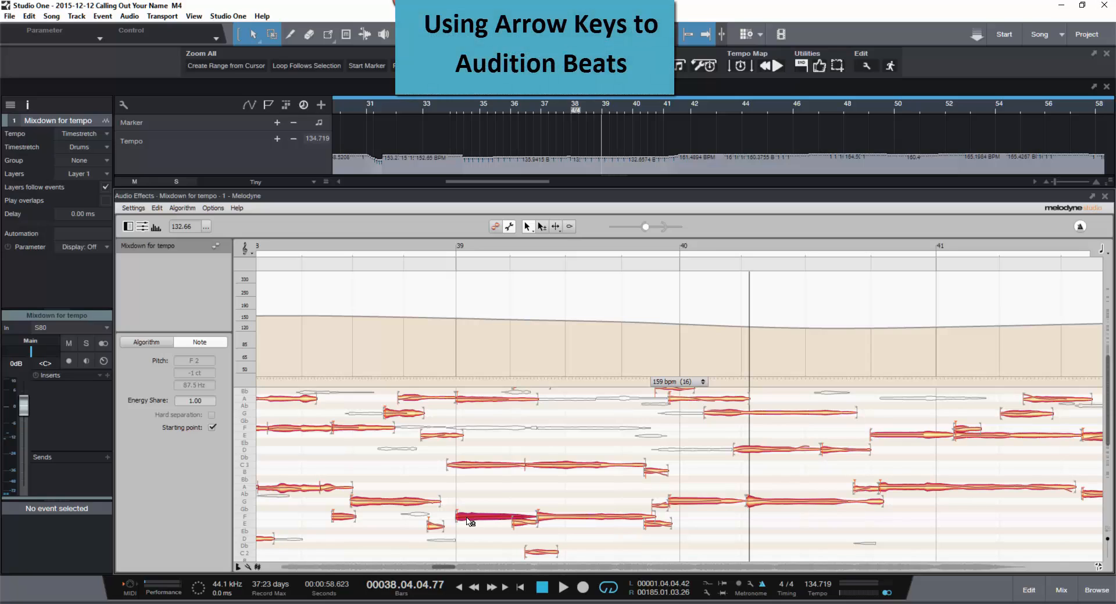
Audition the notes one by one between bars 39 and 41, and move the bar 40 tempo line earlier onto the start of the G 2 note.
{"action": "key", "text": "Right"}
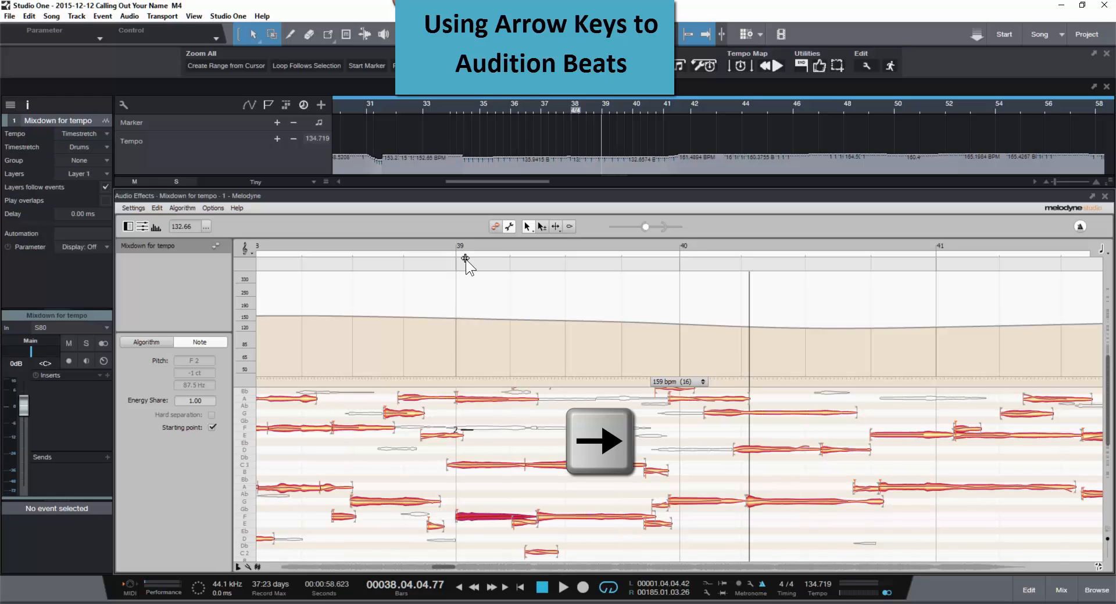
{"action": "key", "text": "Right"}
{"action": "key", "text": "Left"}
{"action": "key", "text": "Right"}
{"action": "key", "text": "Right"}
{"action": "key", "text": "Right"}
{"action": "key", "text": "Right"}
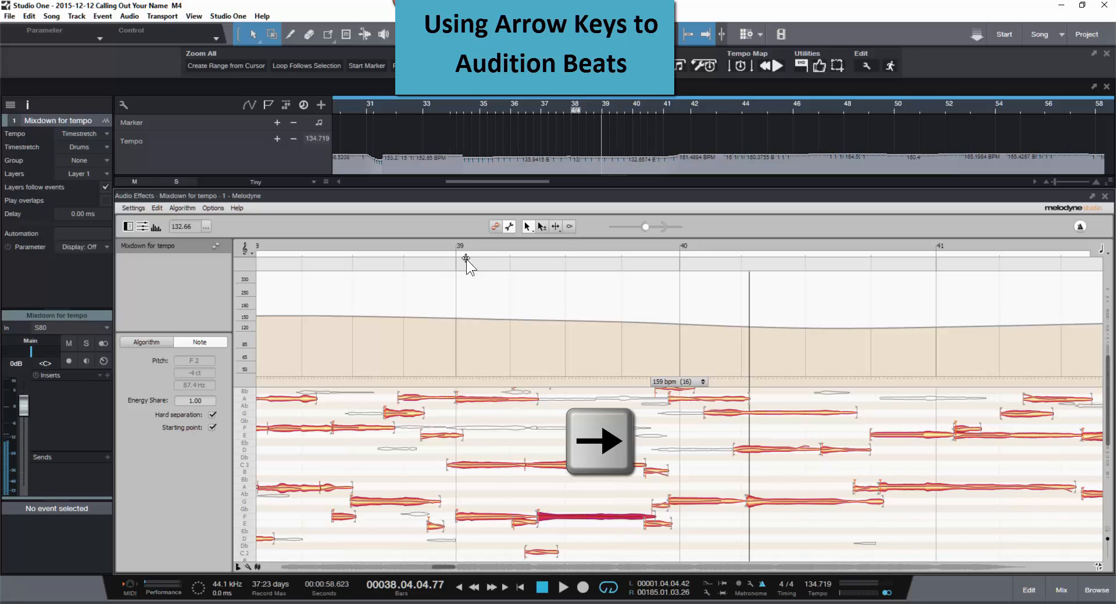
{"action": "key", "text": "Right"}
{"action": "key", "text": "Right"}
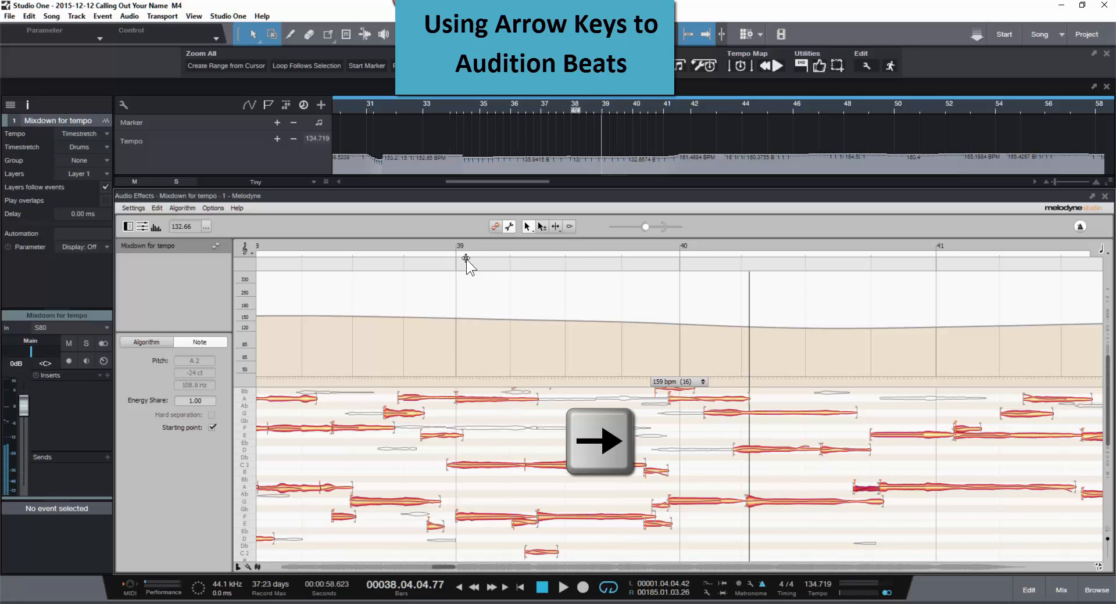
{"action": "key", "text": "Left"}
{"action": "key", "text": "Left"}
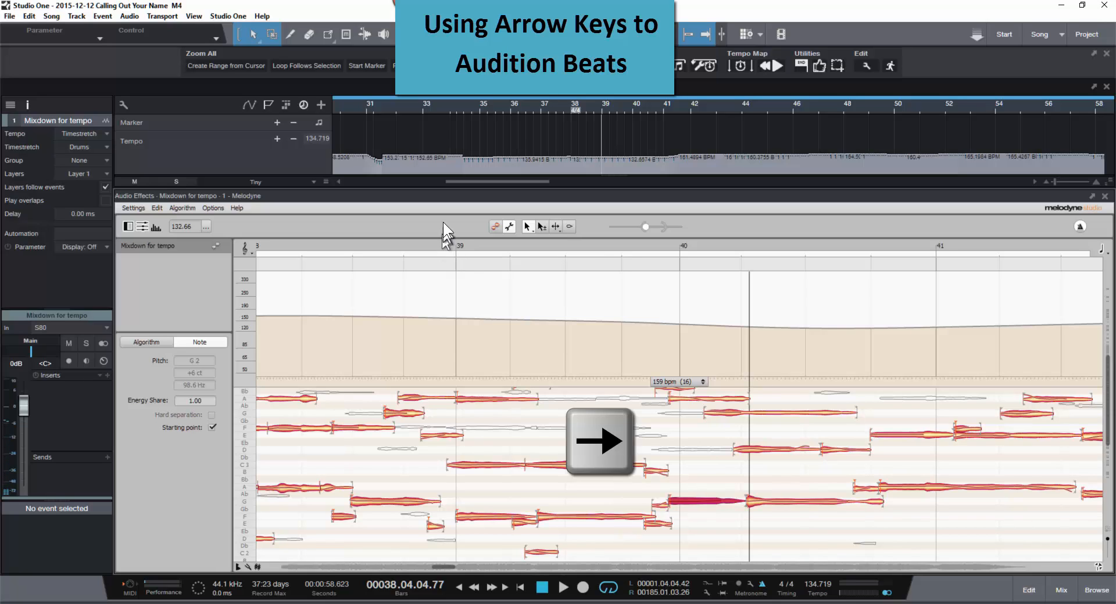
{"action": "left_click_drag", "start_coordinate": [681, 330], "coordinate": [661, 333]}
Audition the notes from F 2 at bar 39, pull the bar 41 tempo line earlier onto the long A 2 note, and play from bar 39.
{"action": "left_click", "coordinate": [480, 519]}
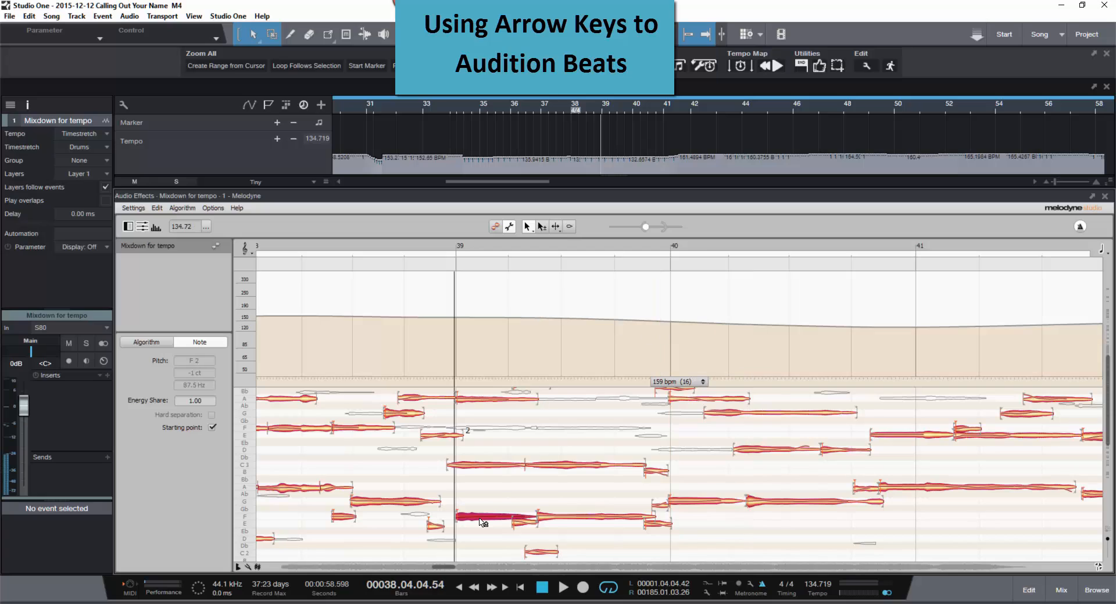
{"action": "key", "text": "Right"}
{"action": "key", "text": "Right"}
{"action": "key", "text": "Right"}
{"action": "key", "text": "Right"}
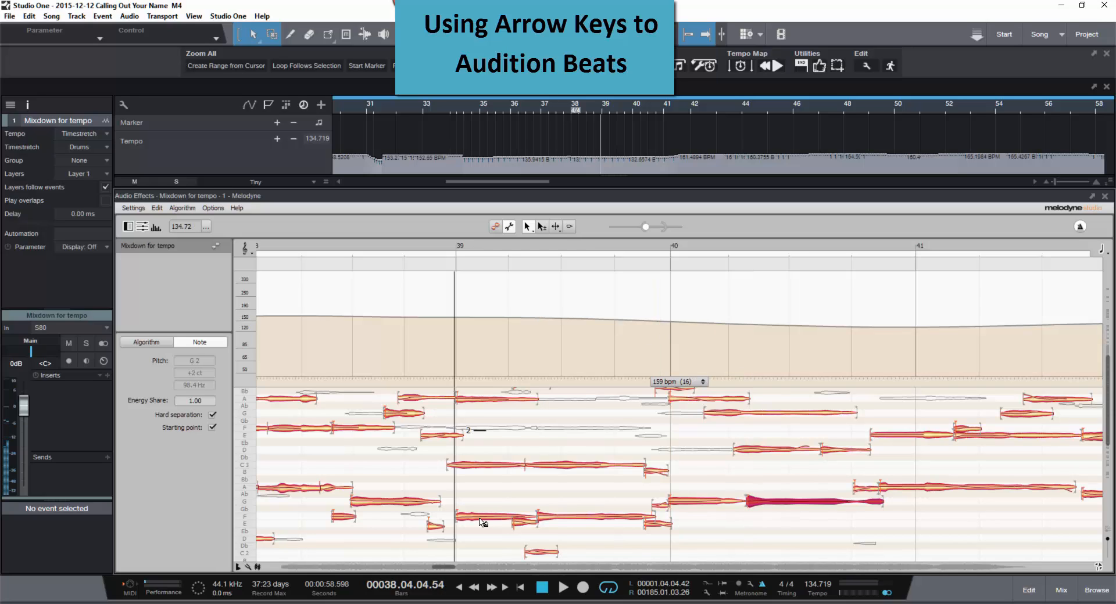
{"action": "key", "text": "Right"}
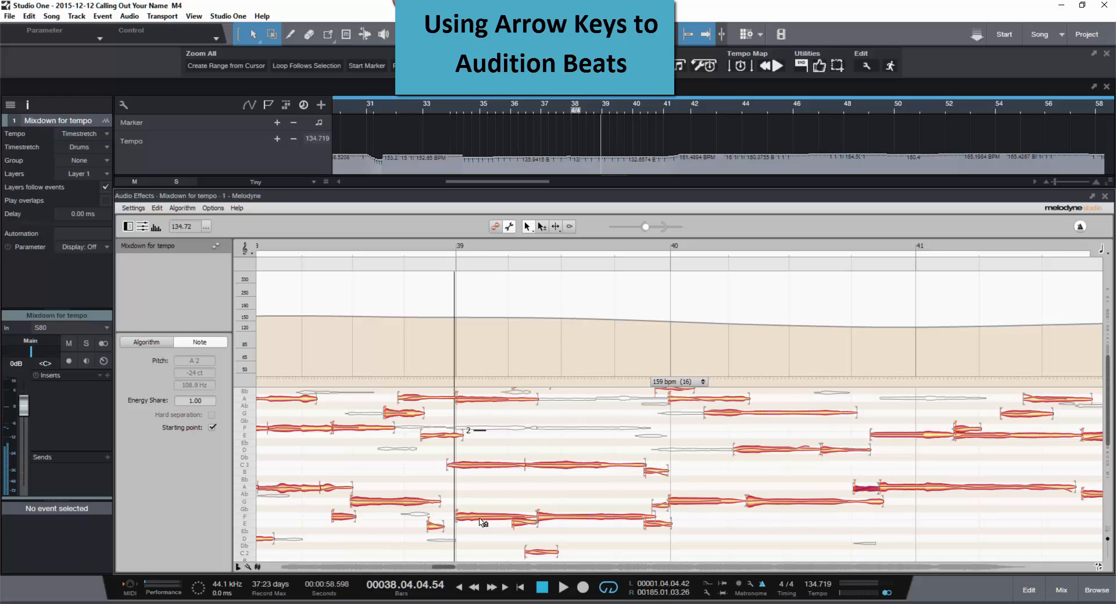
{"action": "key", "text": "Left"}
{"action": "key", "text": "Right"}
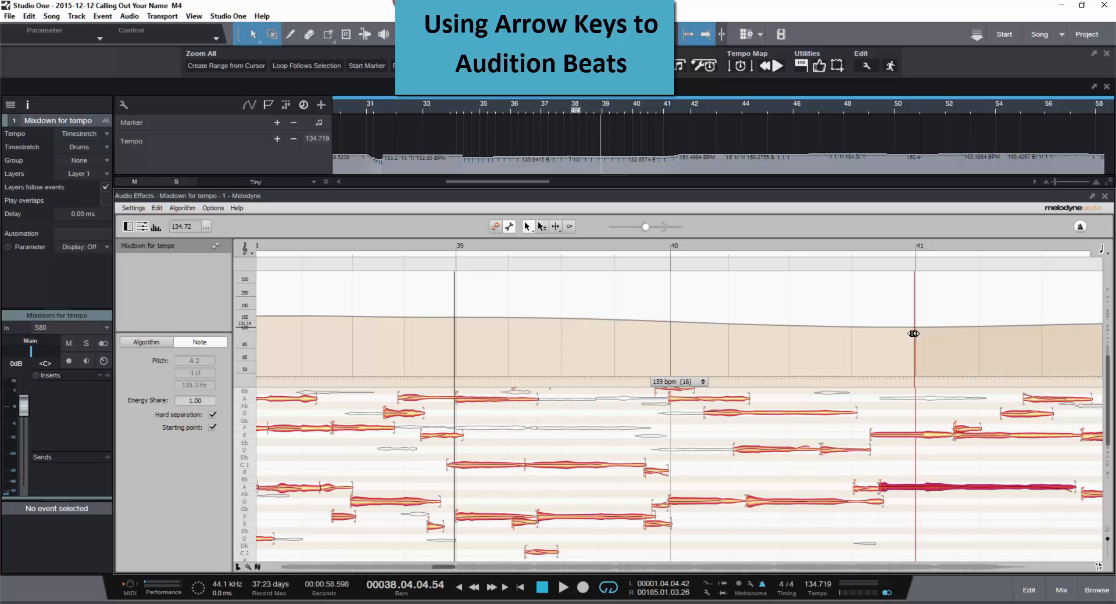
{"action": "left_click_drag", "start_coordinate": [914, 343], "coordinate": [859, 346]}
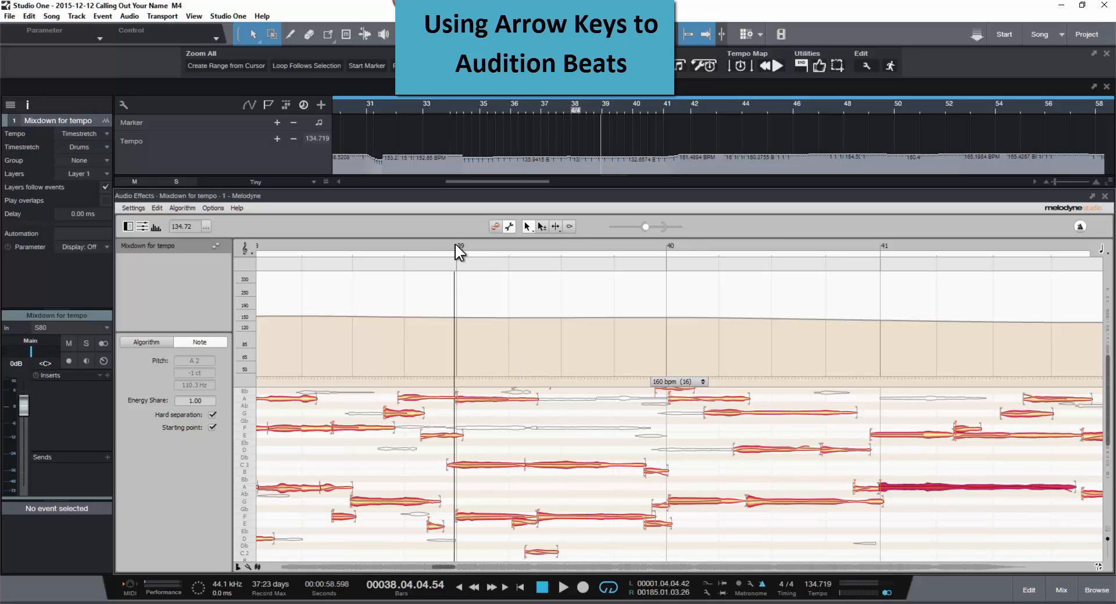
{"action": "key", "text": "Right"}
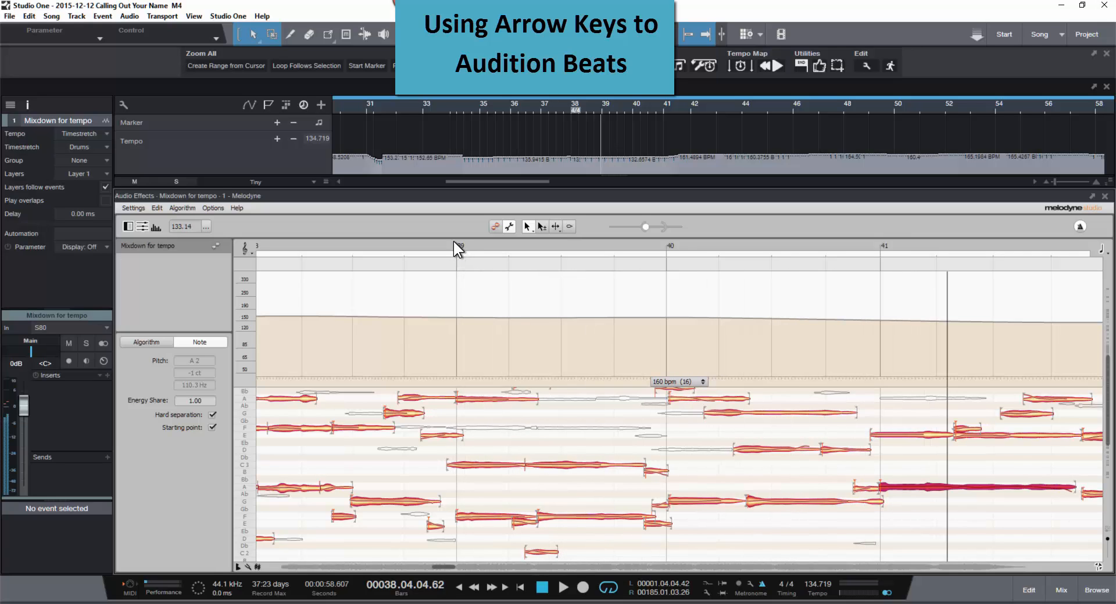
{"action": "left_click", "coordinate": [454, 242]}
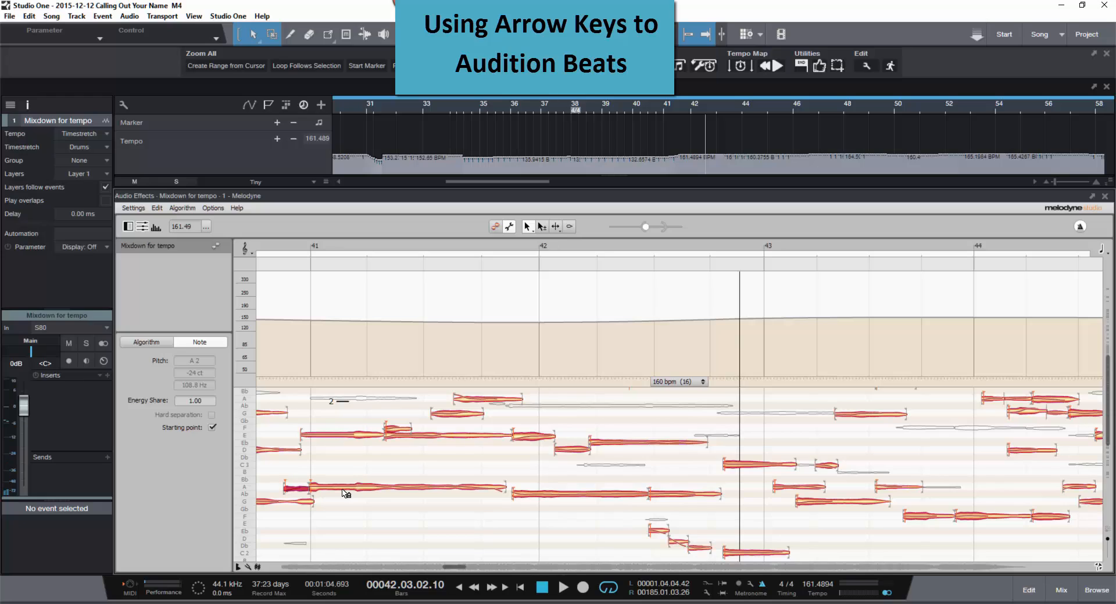
Audition the bass notes between bars 41 and 42, and move the bar 42 tempo line earlier toward the start of the Ab notes.
{"action": "key", "text": "Right"}
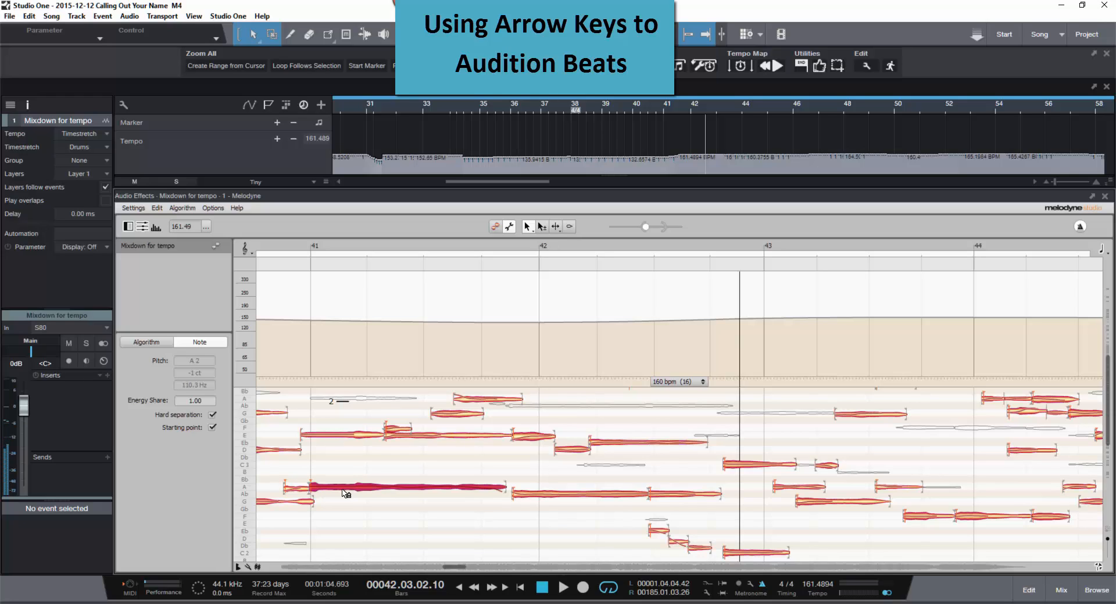
{"action": "key", "text": "Right"}
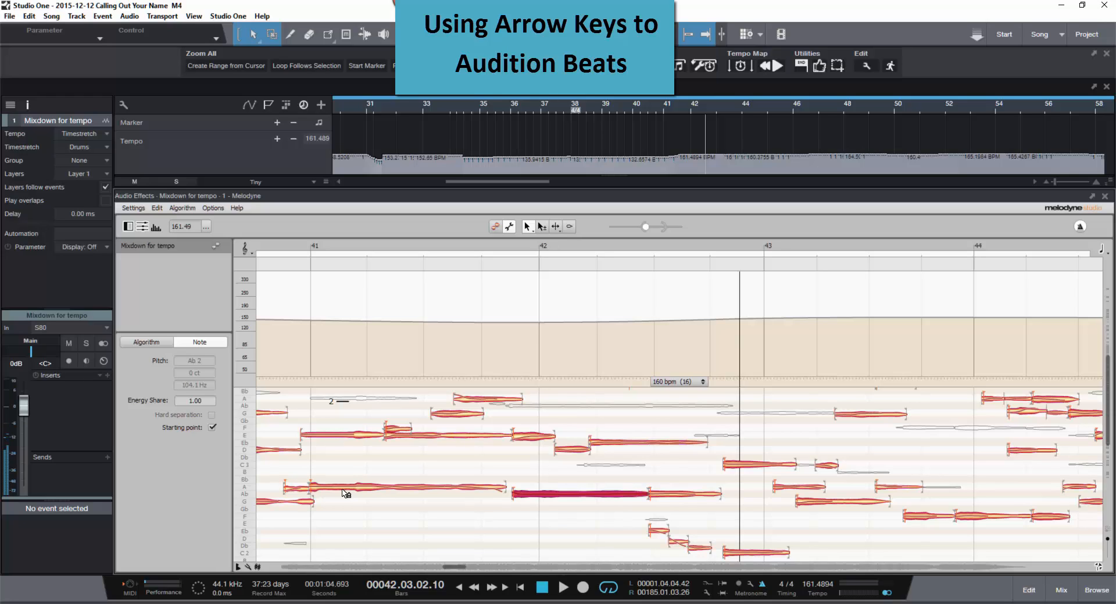
{"action": "left_click", "coordinate": [525, 440]}
{"action": "left_click", "coordinate": [521, 494]}
{"action": "scroll", "coordinate": [525, 499], "scroll_direction": "down", "scroll_amount": 3}
{"action": "left_click", "coordinate": [523, 503]}
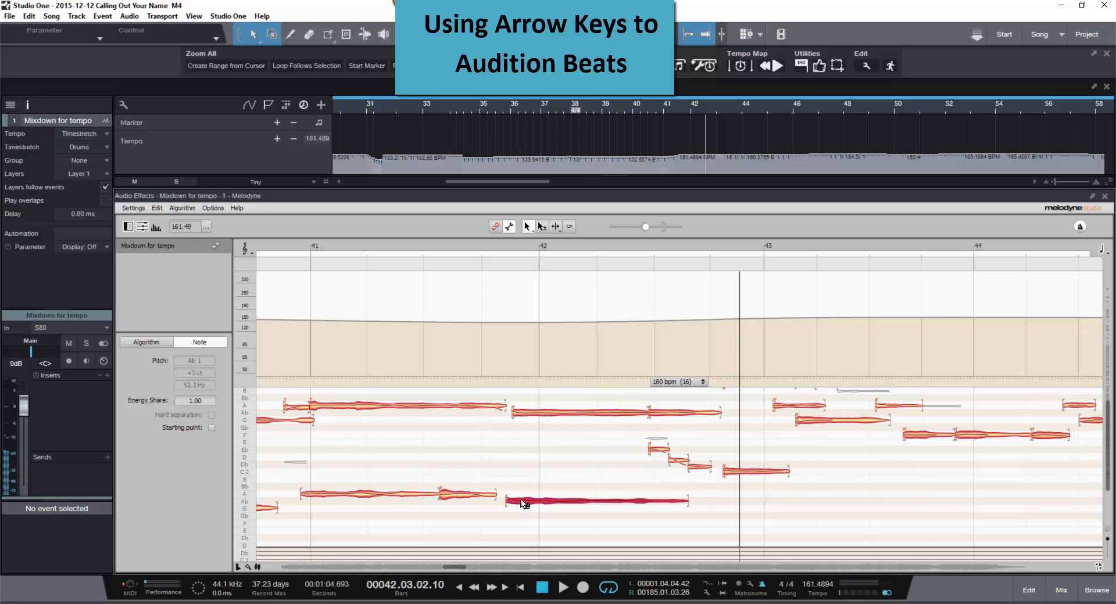
{"action": "scroll", "coordinate": [525, 503], "scroll_direction": "up", "scroll_amount": 3}
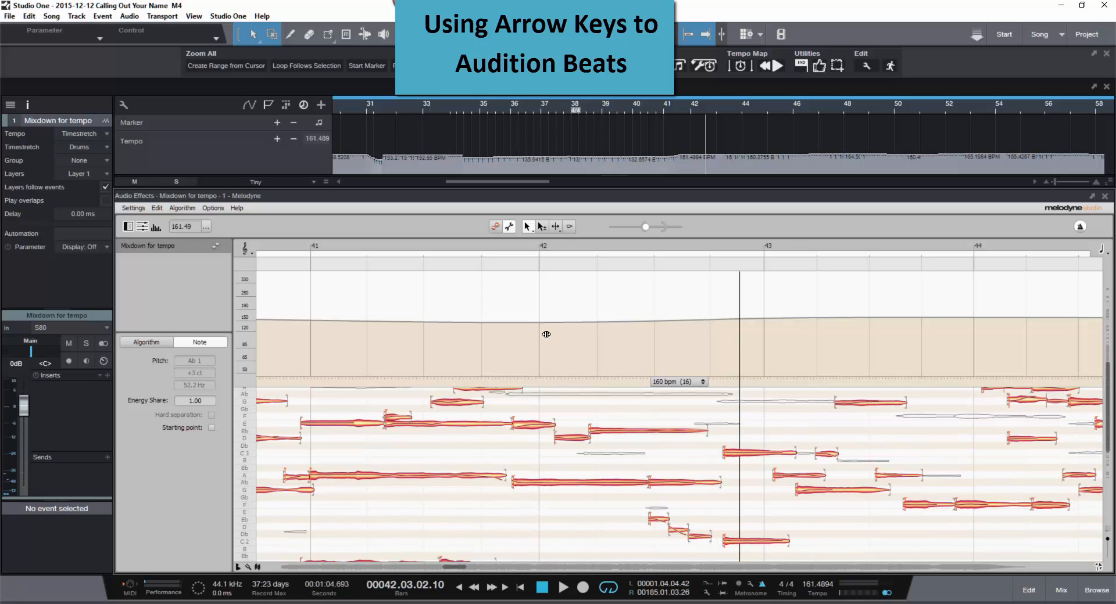
{"action": "left_click_drag", "start_coordinate": [541, 332], "coordinate": [490, 340]}
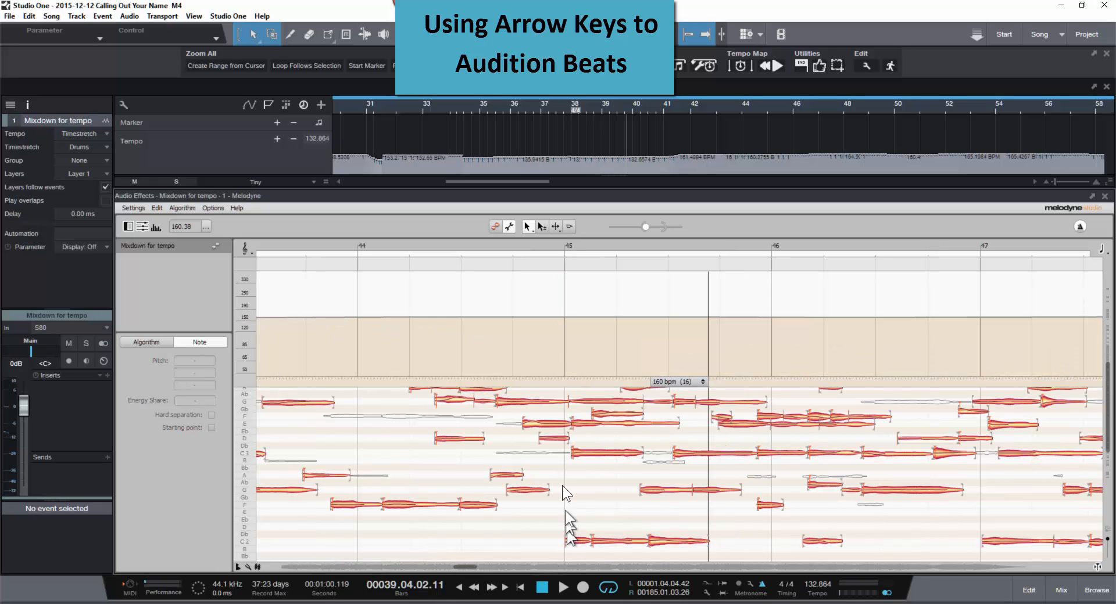
Play from bars 44 and 45 to check the beats, and nudge the bar 50 tempo line slightly earlier toward the F 1 note.
{"action": "left_click", "coordinate": [357, 243]}
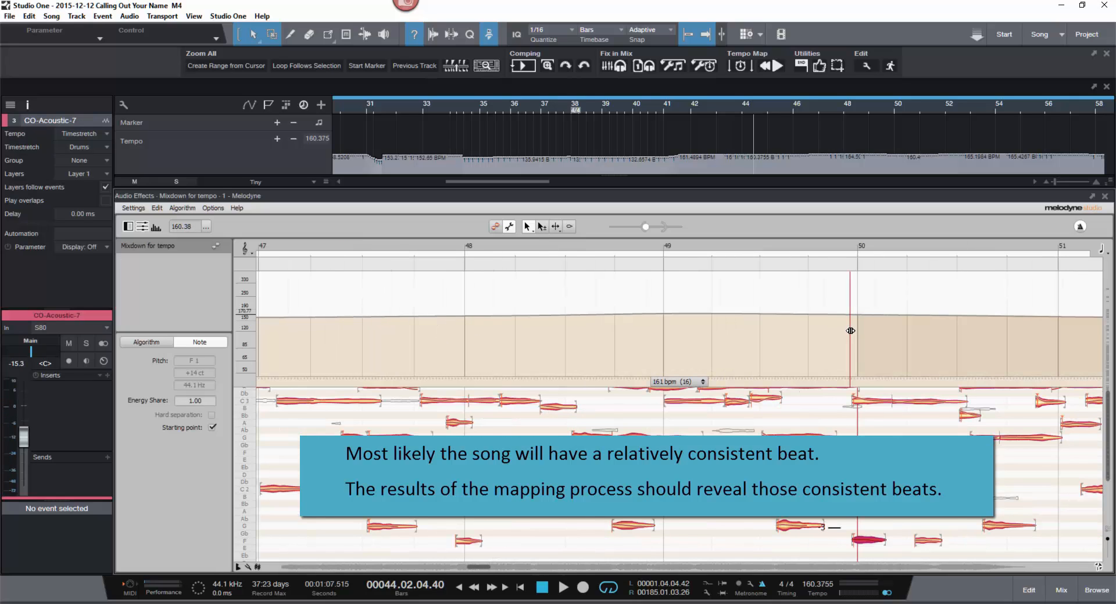
{"action": "left_click_drag", "start_coordinate": [850, 330], "coordinate": [847, 331]}
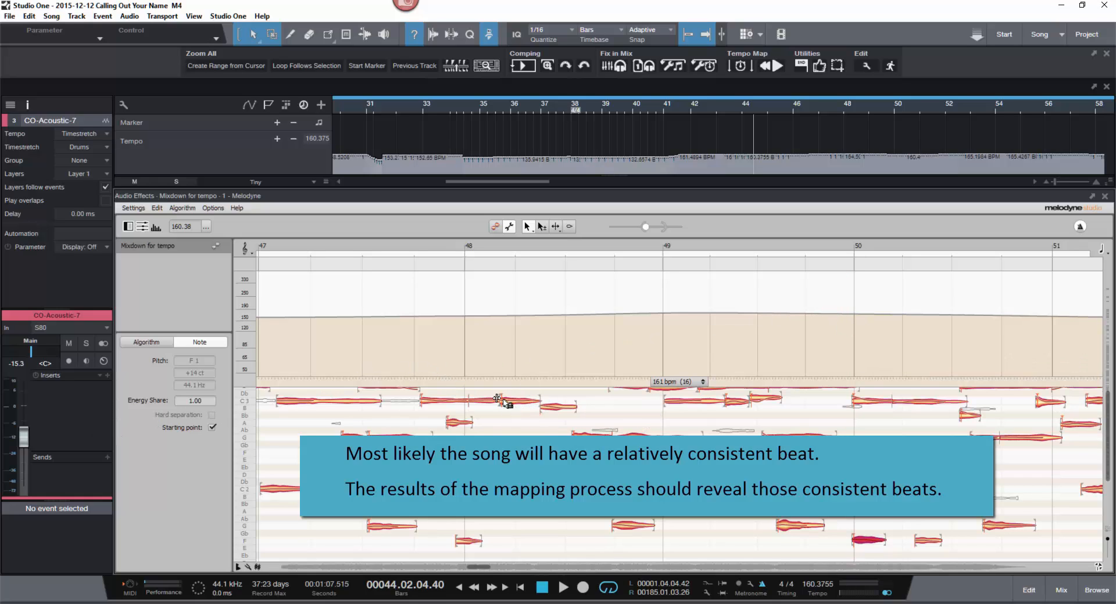
{"action": "scroll", "coordinate": [465, 433], "scroll_direction": "up", "scroll_amount": 5}
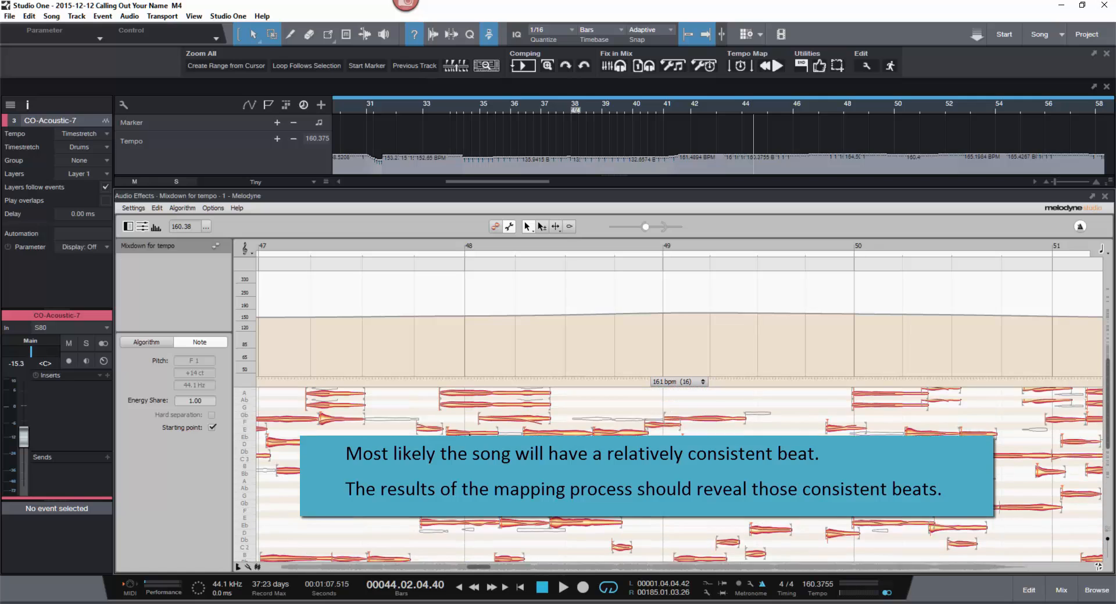
{"action": "scroll", "coordinate": [469, 435], "scroll_direction": "down", "scroll_amount": 6}
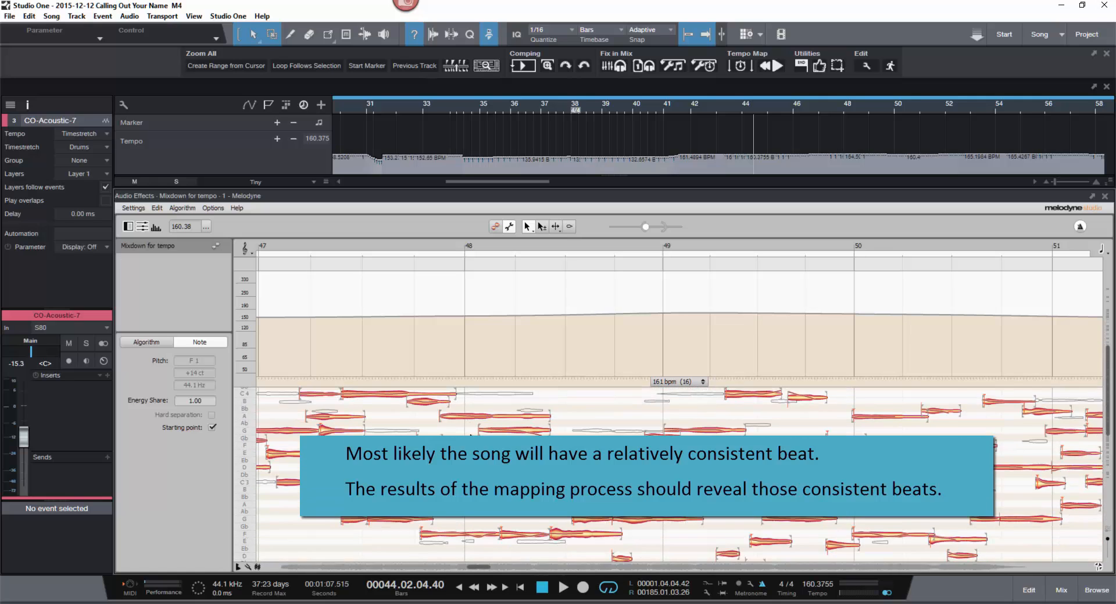
{"action": "scroll", "coordinate": [471, 436], "scroll_direction": "down", "scroll_amount": 1}
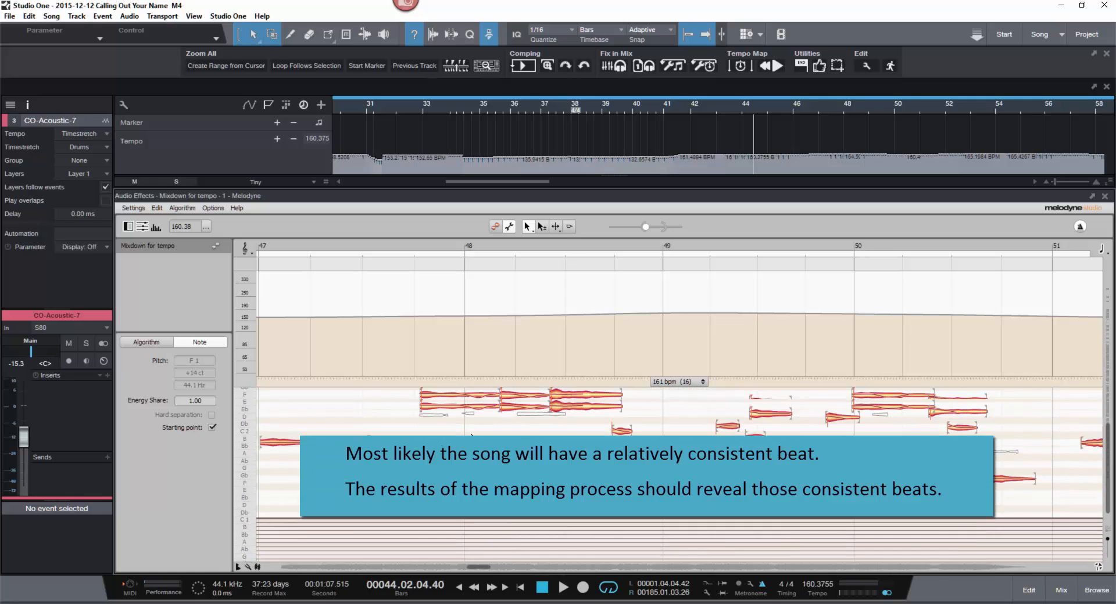
{"action": "scroll", "coordinate": [471, 436], "scroll_direction": "up", "scroll_amount": 2}
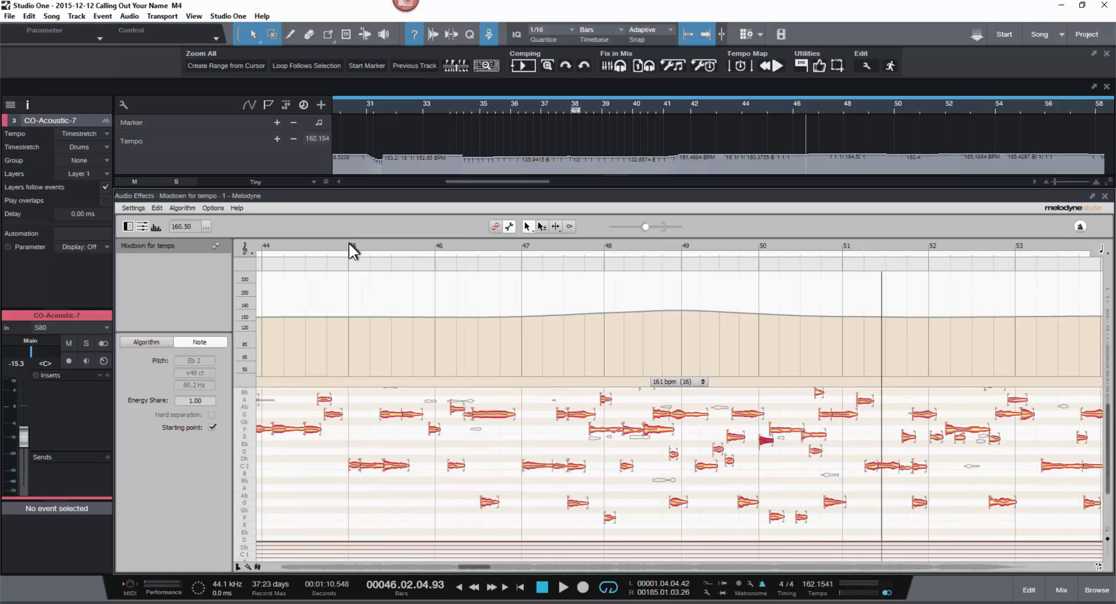
{"action": "left_click", "coordinate": [349, 244]}
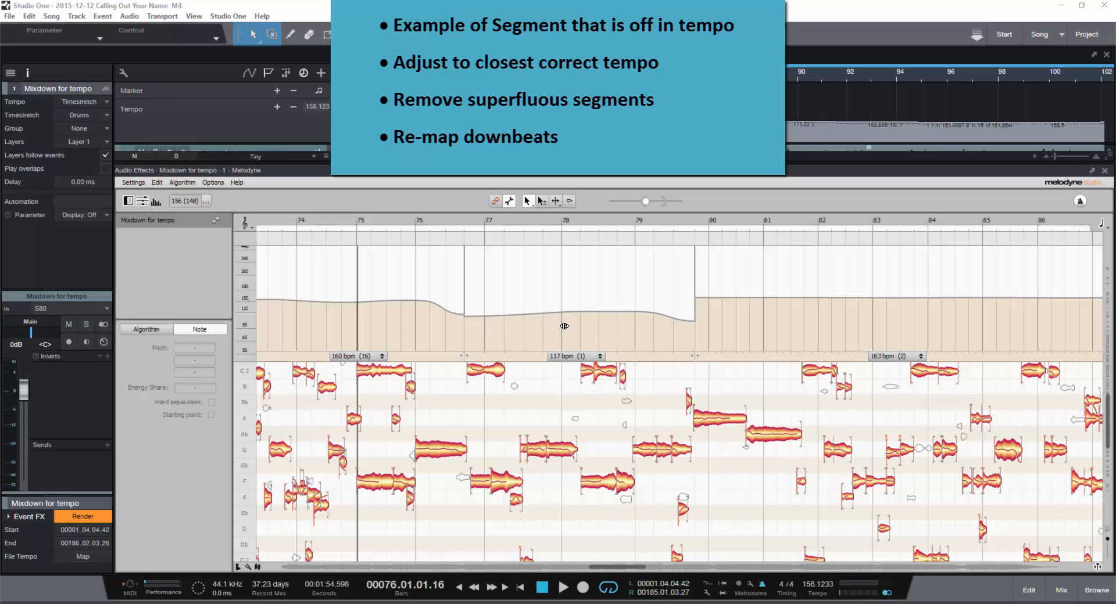
Play from bar 75 to hear the off-tempo section, and change the 117 bpm segment's tempo to 4/3 = 157 bpm.
{"action": "left_click", "coordinate": [356, 219]}
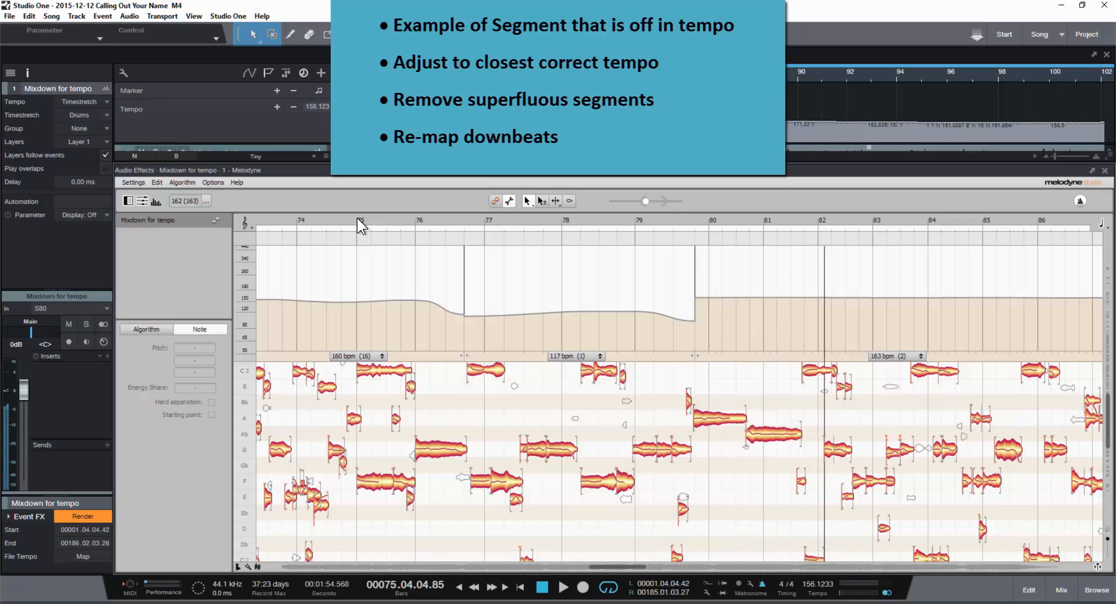
{"action": "left_click", "coordinate": [357, 218]}
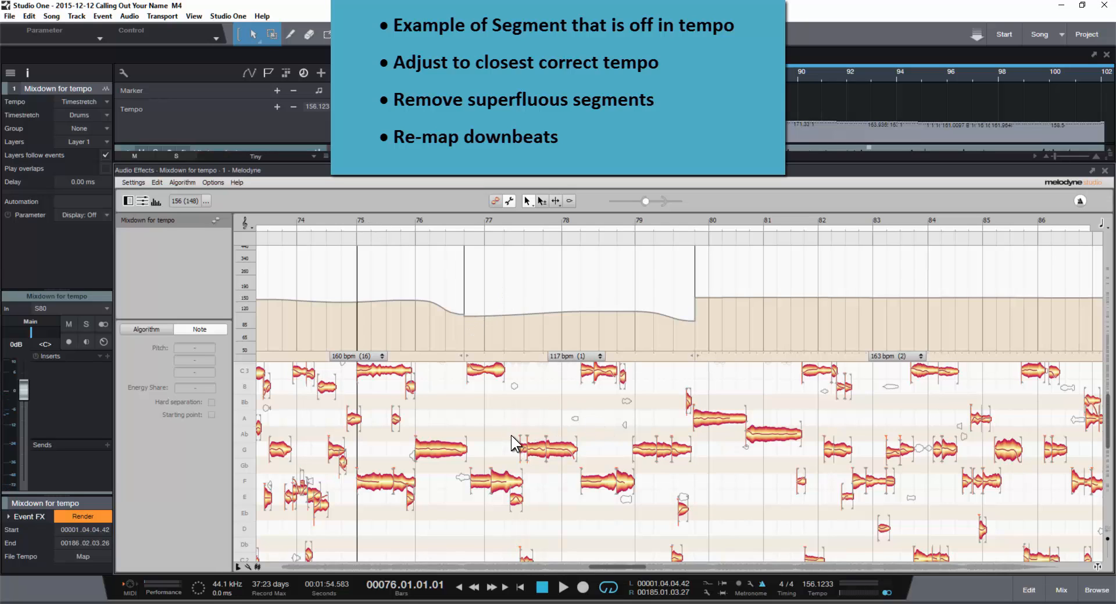
{"action": "left_click", "coordinate": [583, 358]}
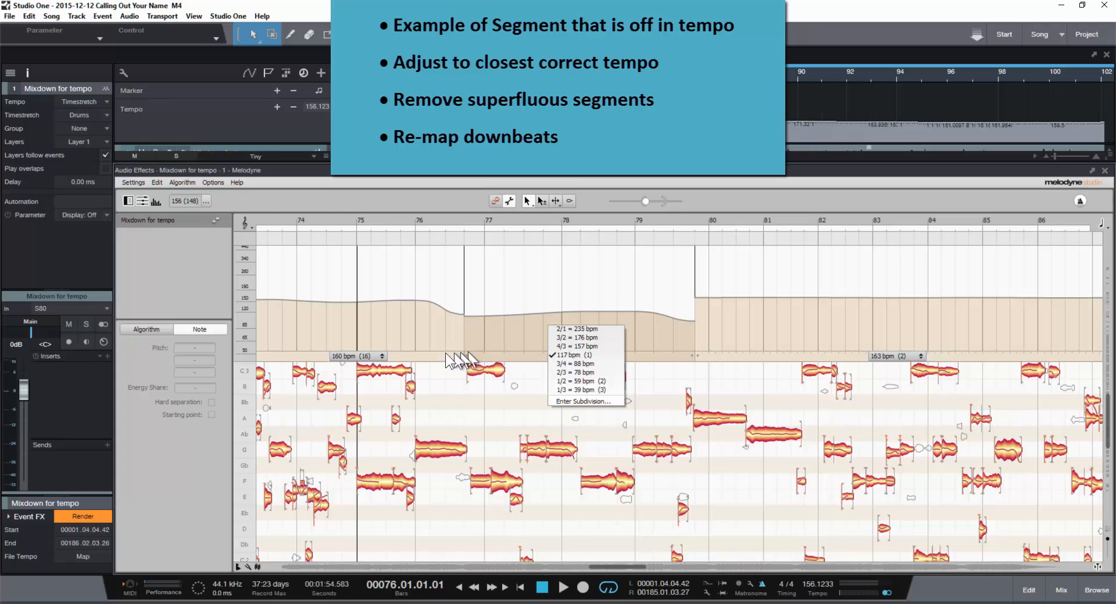
{"action": "left_click", "coordinate": [576, 347]}
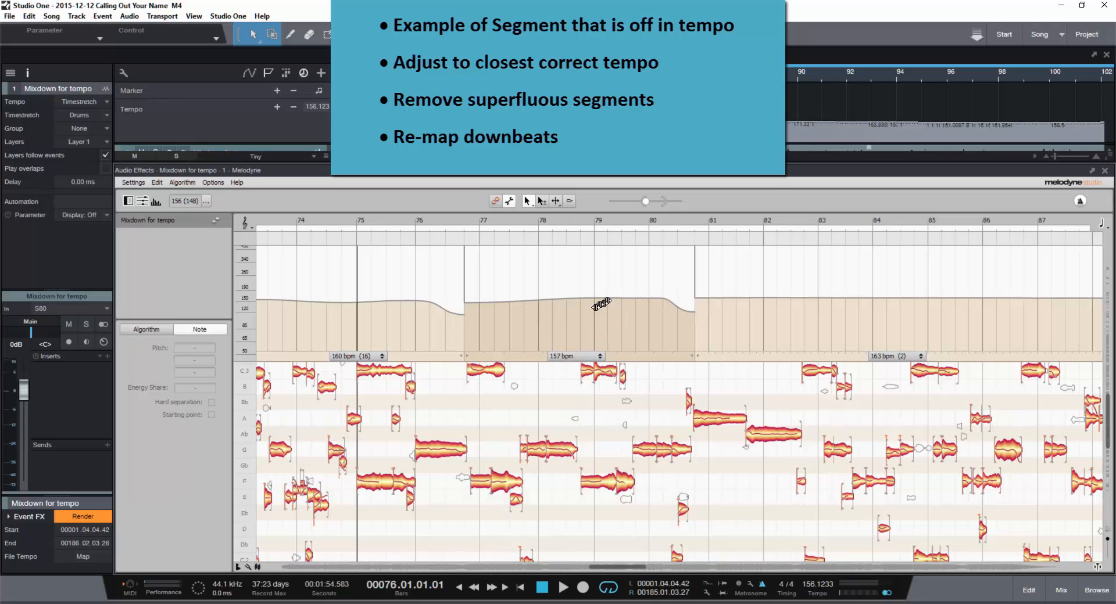
Remove both boundaries of the 157 bpm segment, merging it with the preceding and following segments.
{"action": "double_click", "coordinate": [464, 287]}
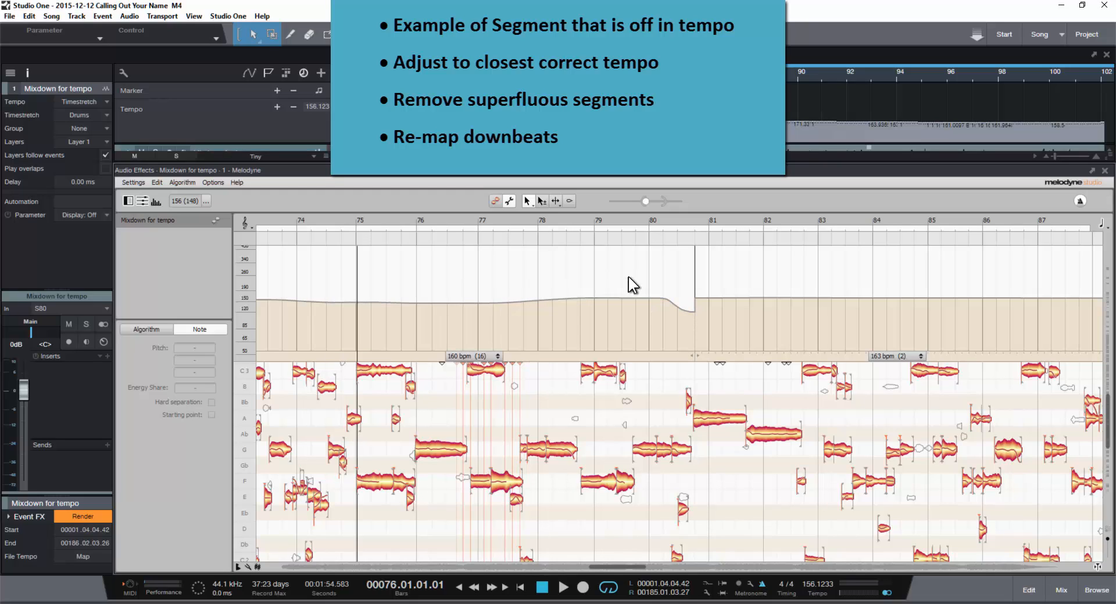
{"action": "double_click", "coordinate": [694, 286]}
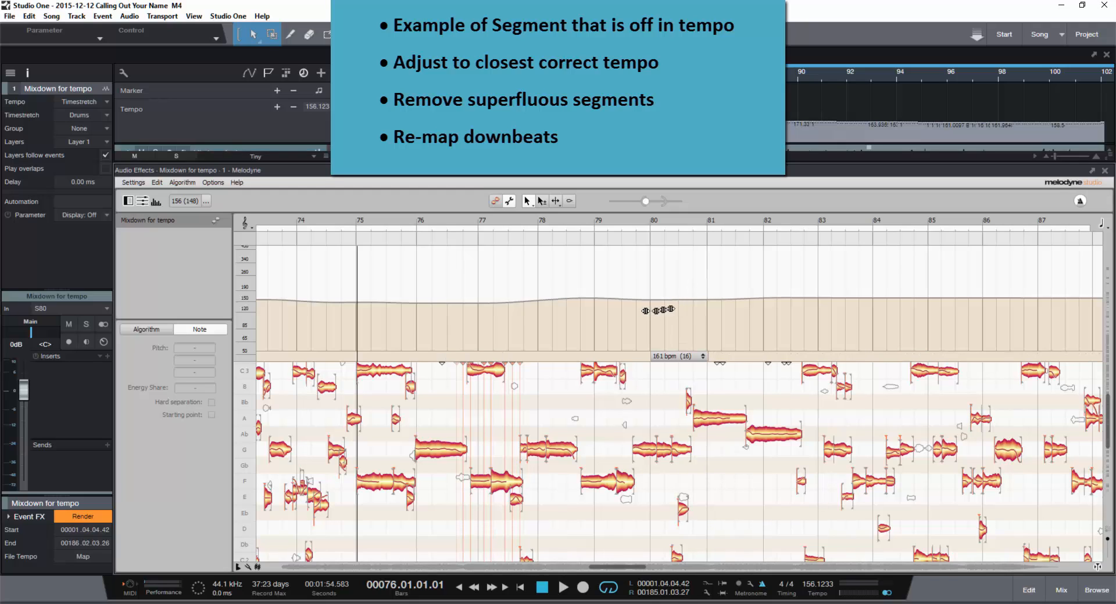
Shift the bar 77 and bar 78 tempo lines slightly earlier onto their downbeat notes, playing from bars 75 and 76 to check them.
{"action": "left_click", "coordinate": [357, 218]}
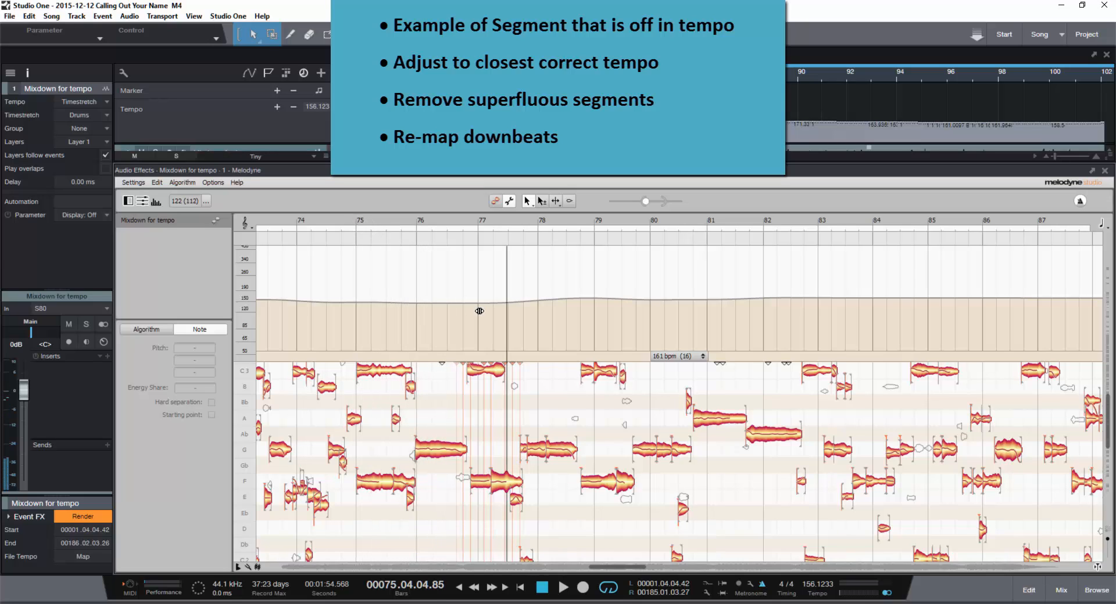
{"action": "double_click", "coordinate": [358, 218]}
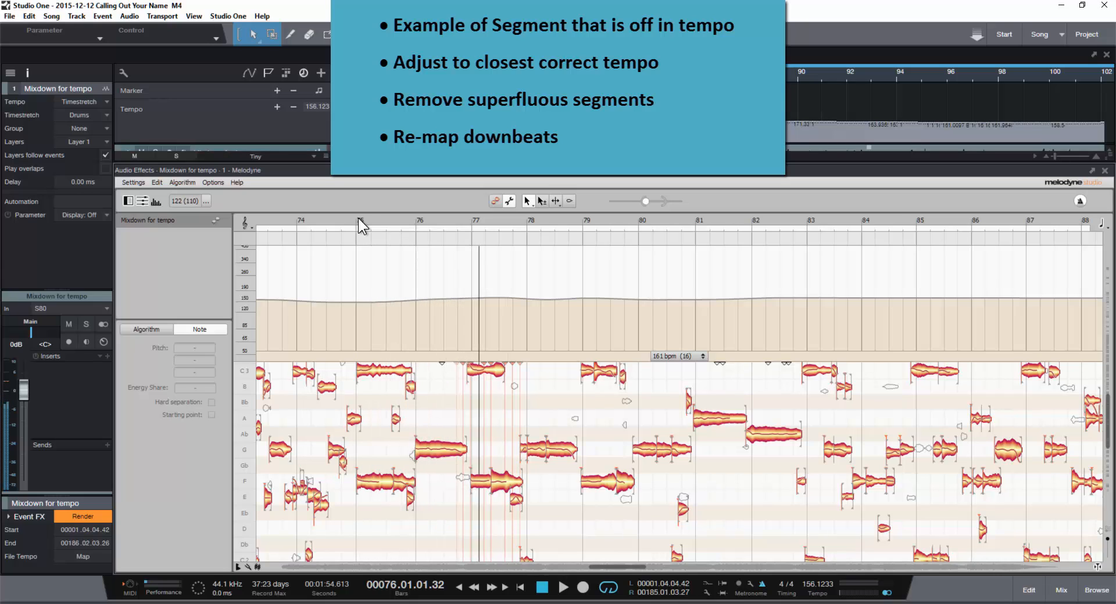
{"action": "key", "text": "space"}
{"action": "left_click_drag", "start_coordinate": [525, 302], "coordinate": [521, 303]}
{"action": "double_click", "coordinate": [414, 219]}
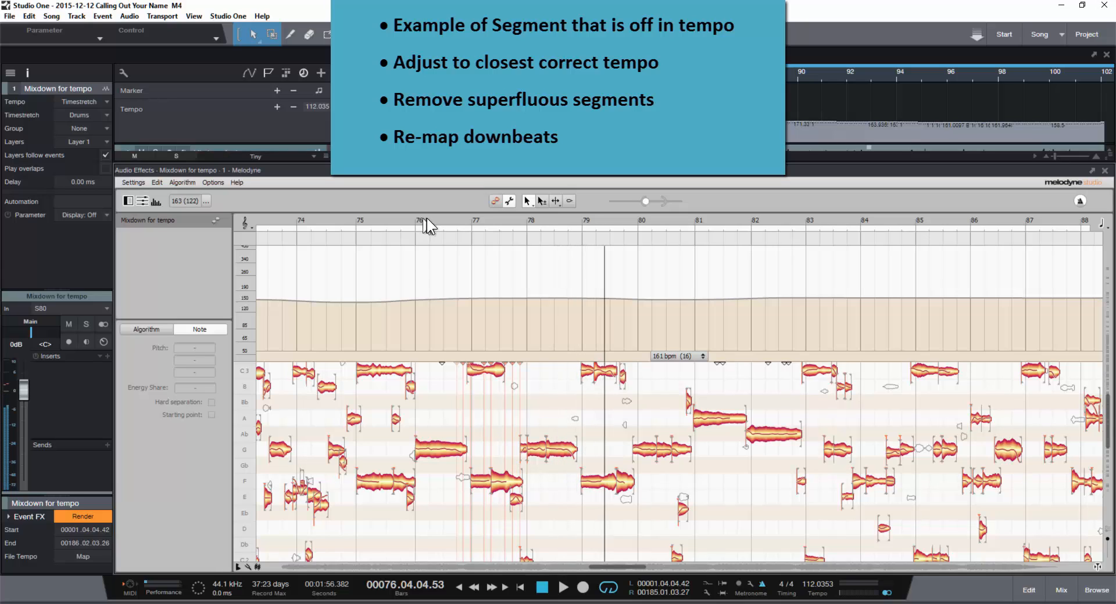
Nudge the bar 80 tempo line slightly earlier onto the start of its G note, and play from bar 75 to check it.
{"action": "left_click", "coordinate": [441, 218]}
{"action": "left_click_drag", "start_coordinate": [638, 308], "coordinate": [633, 309]}
{"action": "left_click", "coordinate": [383, 219]}
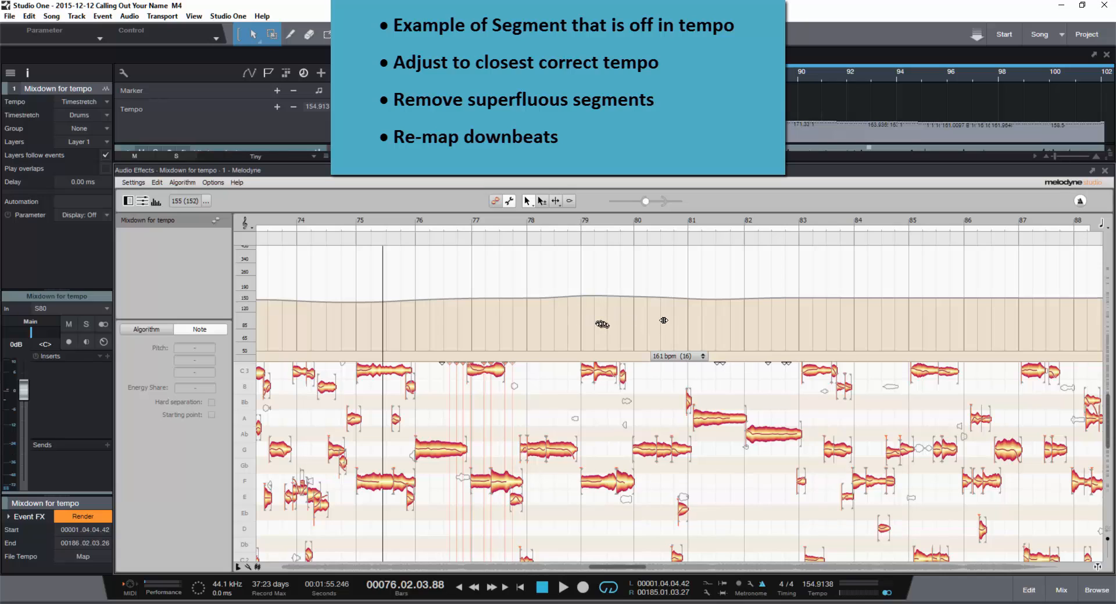
Play from bars 75, 78 and 79 to check the remapped downbeats, and shift the bar 85 tempo line slightly earlier.
{"action": "left_click", "coordinate": [367, 218]}
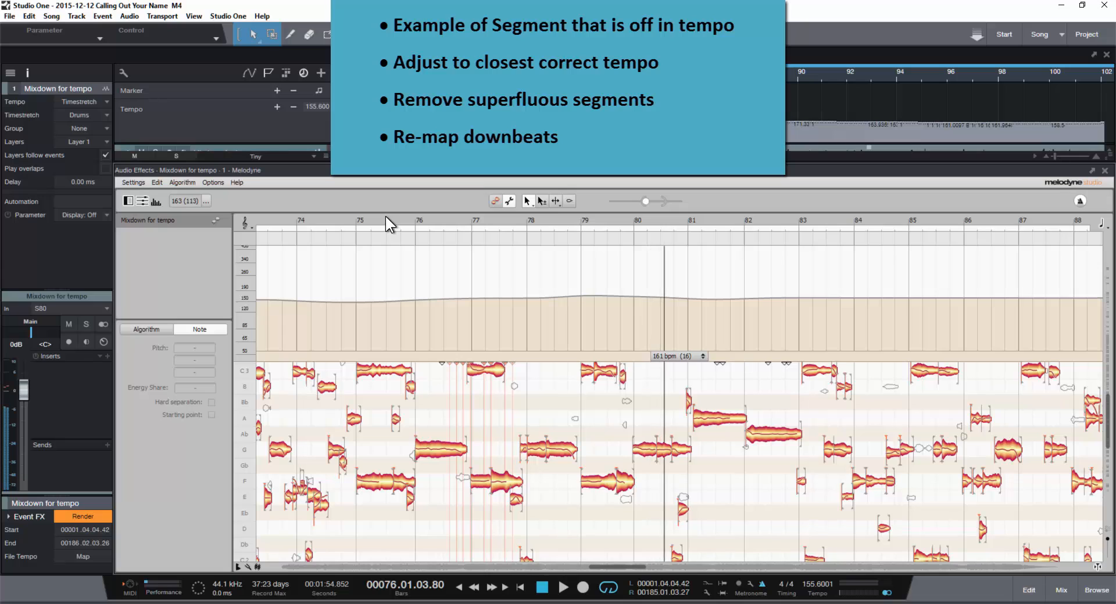
{"action": "left_click", "coordinate": [386, 216]}
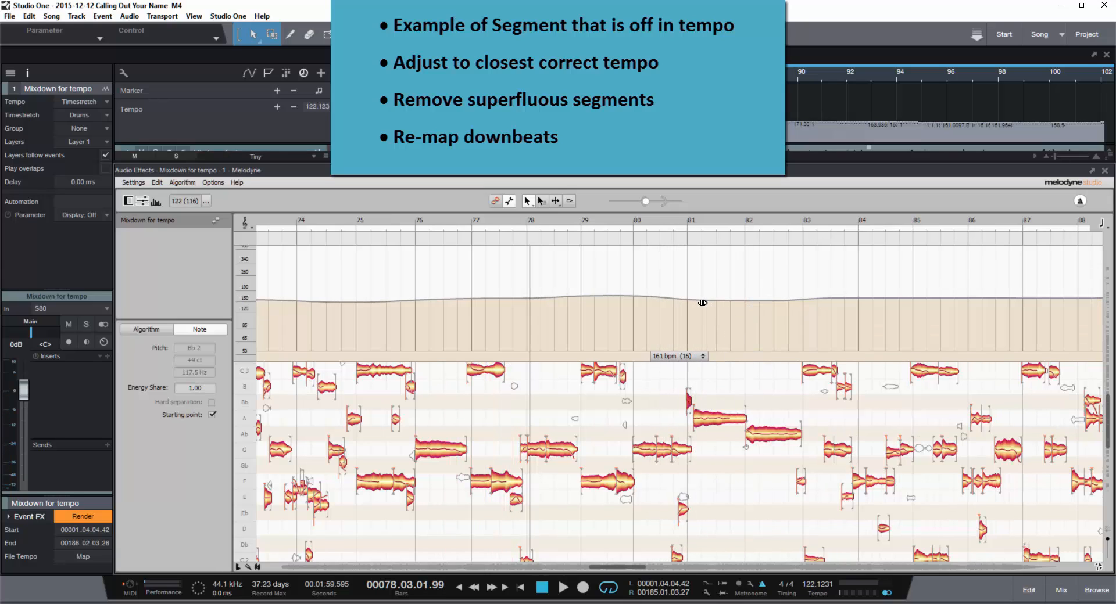
{"action": "double_click", "coordinate": [529, 219]}
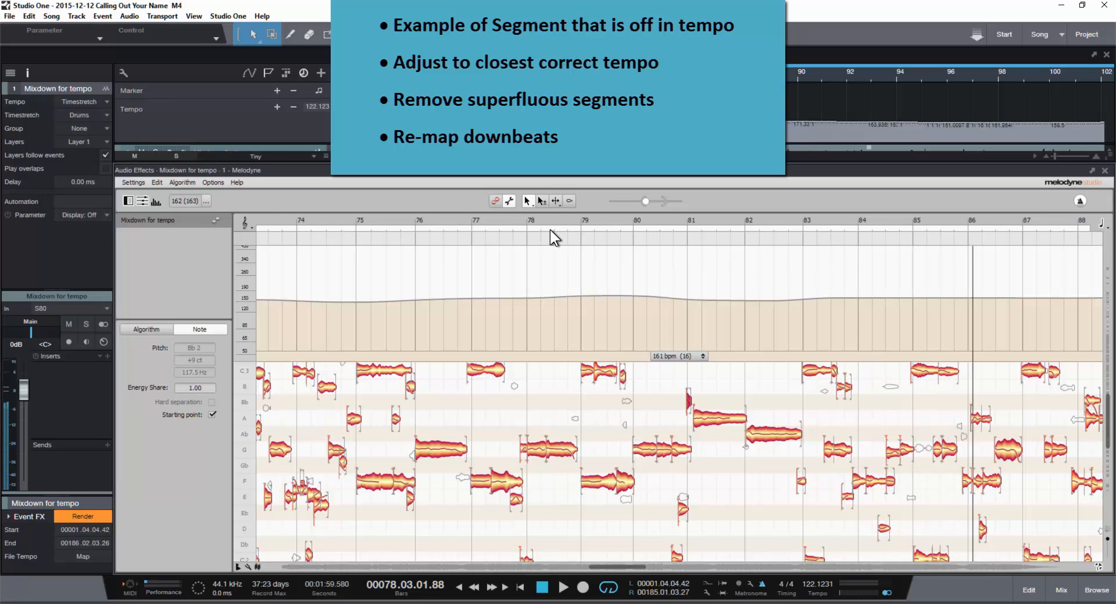
{"action": "left_click", "coordinate": [575, 222]}
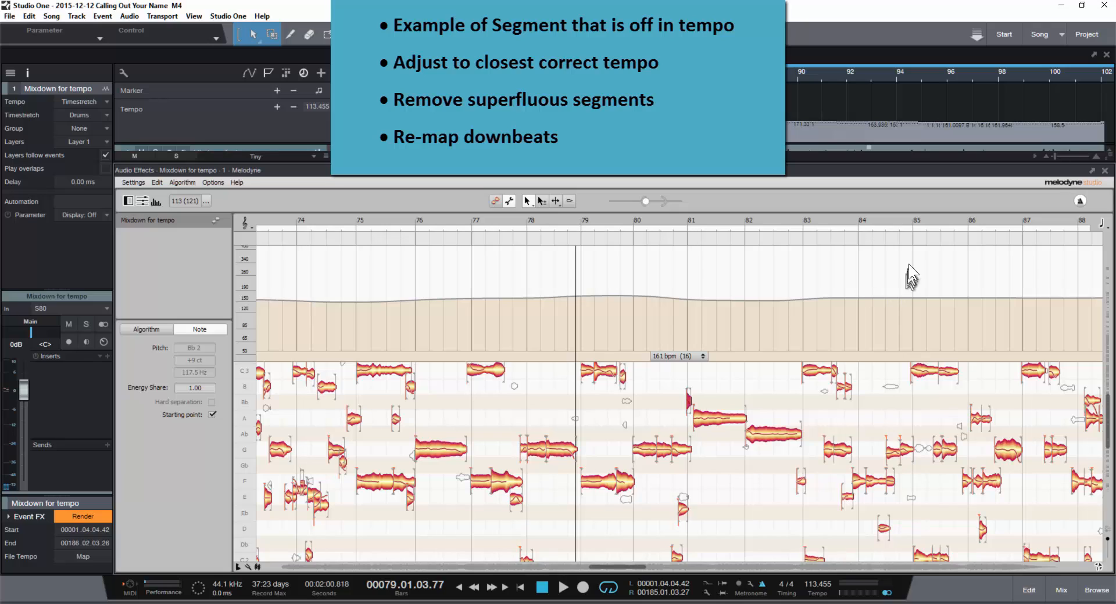
{"action": "left_click_drag", "start_coordinate": [912, 301], "coordinate": [906, 302]}
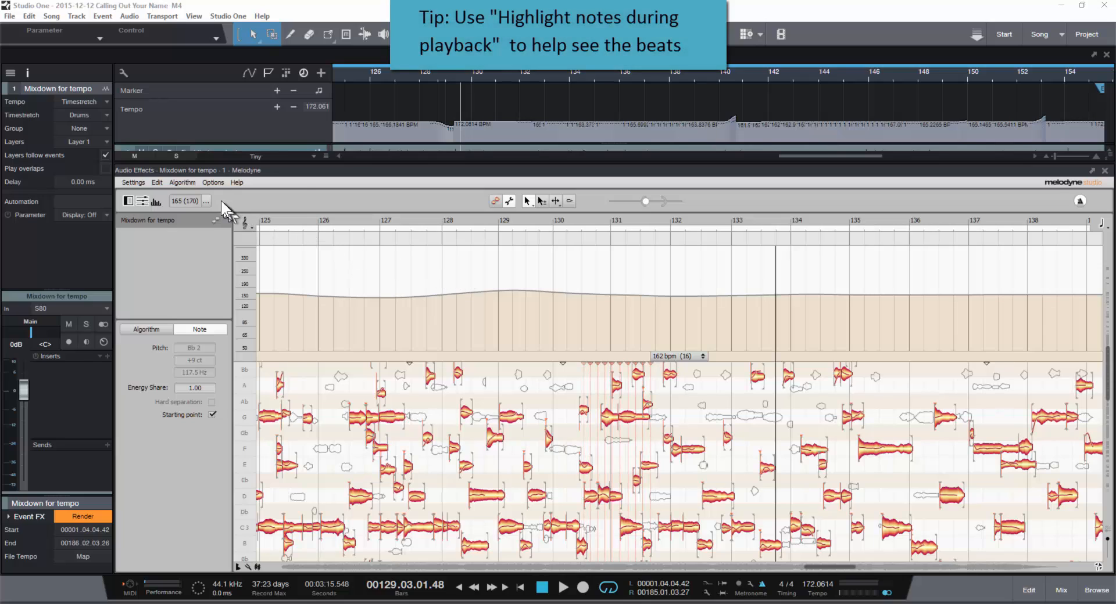
Open Melodyne's Note Editor display options to look for highlighting notes during playback.
{"action": "left_click", "coordinate": [212, 182]}
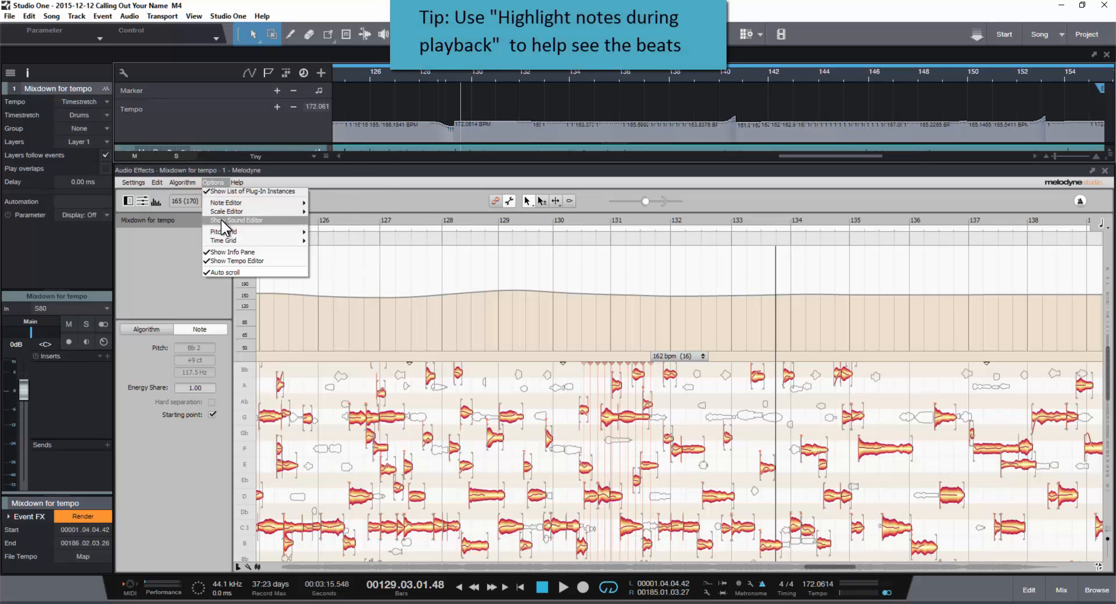
{"action": "mouse_move", "coordinate": [221, 203]}
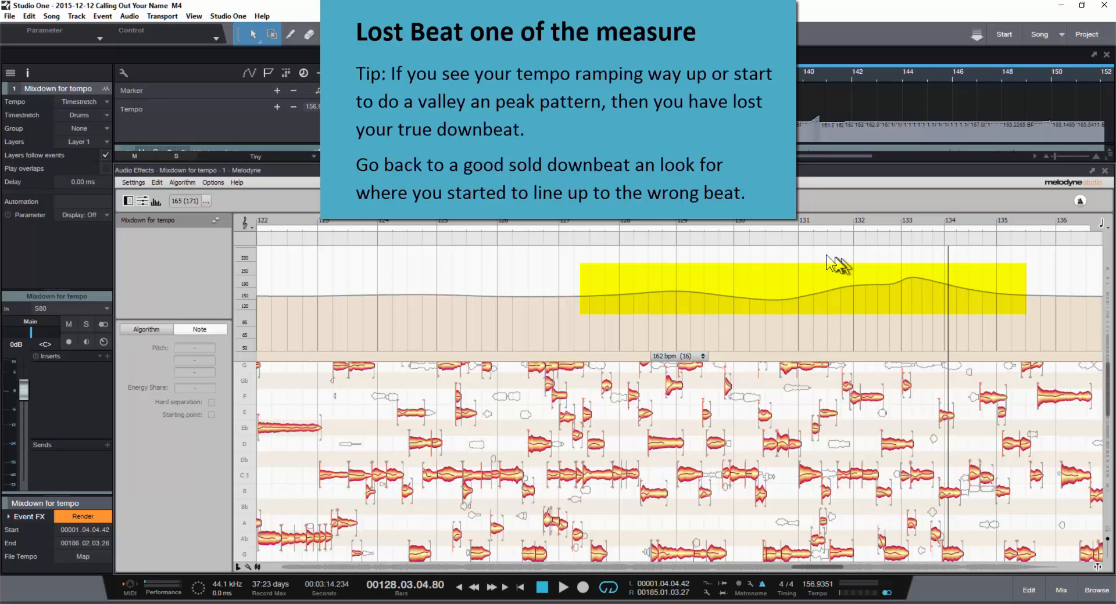
Play from bar 130 to find the lost downbeat, shift the bar 133 tempo line later, and replay from bar 130.
{"action": "left_click", "coordinate": [734, 220]}
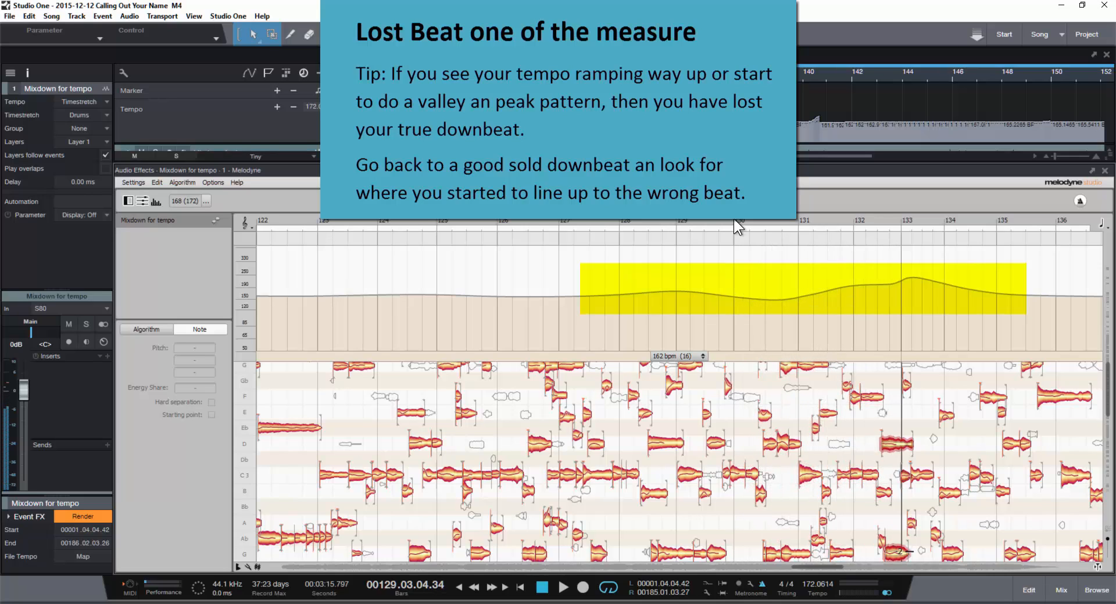
{"action": "left_click", "coordinate": [733, 220]}
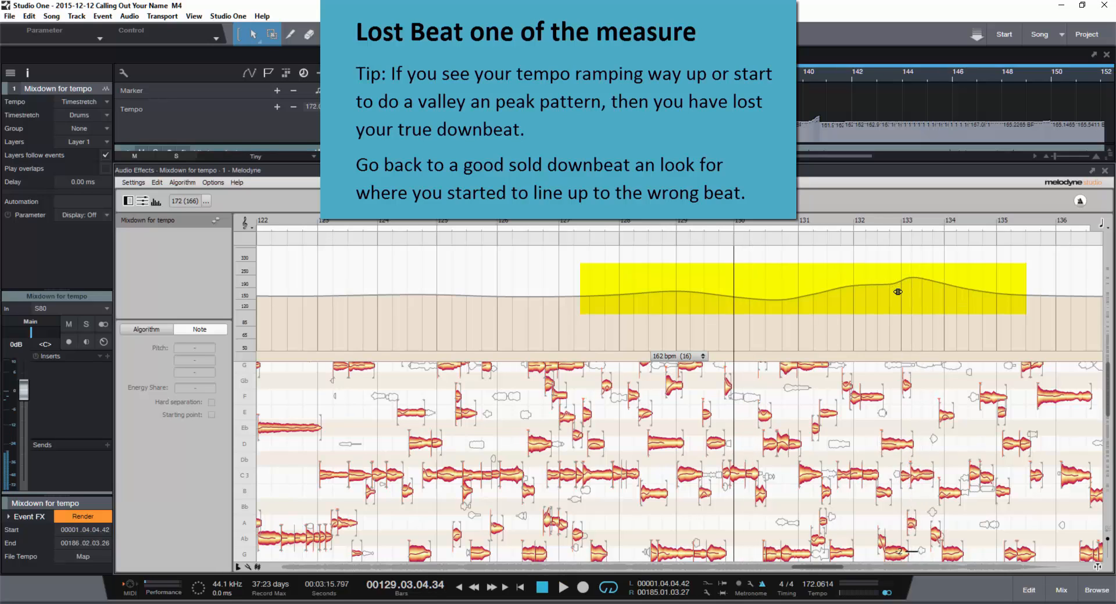
{"action": "left_click_drag", "start_coordinate": [901, 293], "coordinate": [936, 294]}
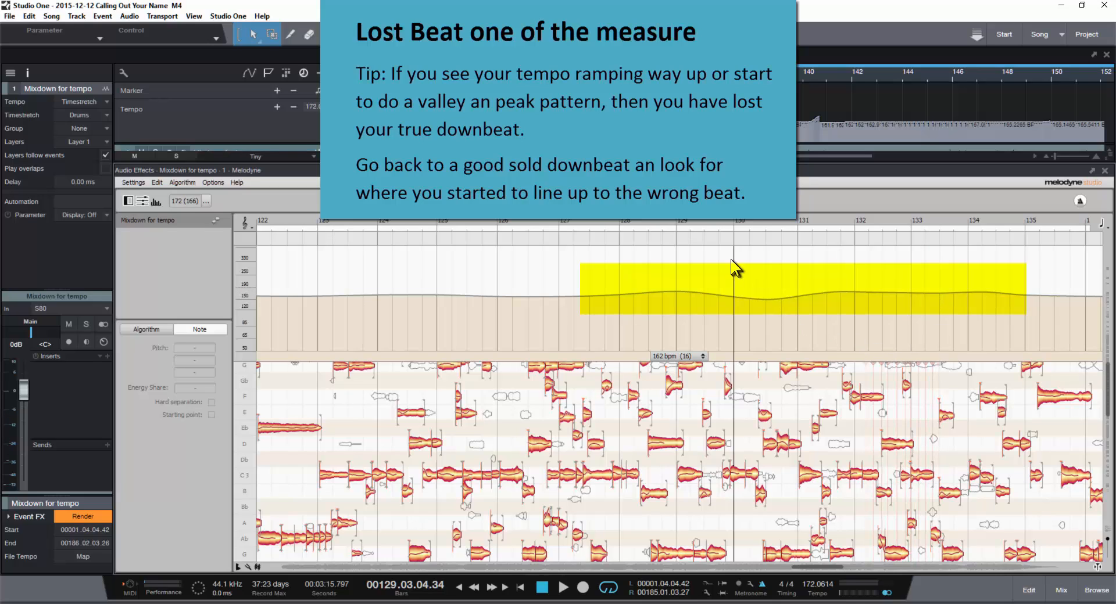
{"action": "left_click", "coordinate": [737, 218]}
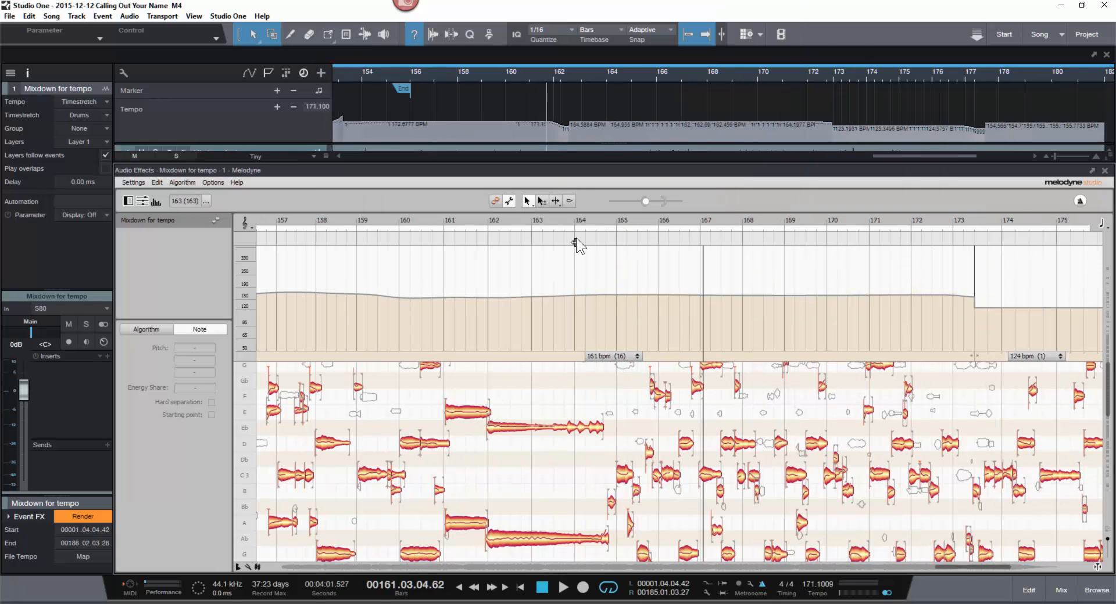
Play from bar 162 and shift the bar 166 tempo line slightly earlier.
{"action": "left_click", "coordinate": [489, 219]}
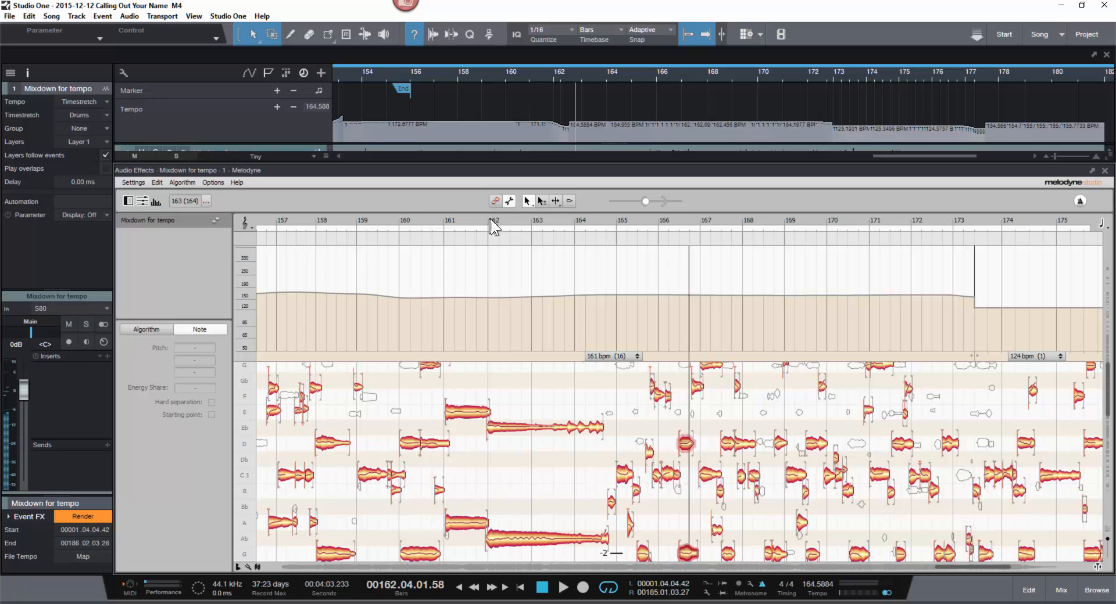
{"action": "left_click_drag", "start_coordinate": [656, 303], "coordinate": [645, 306]}
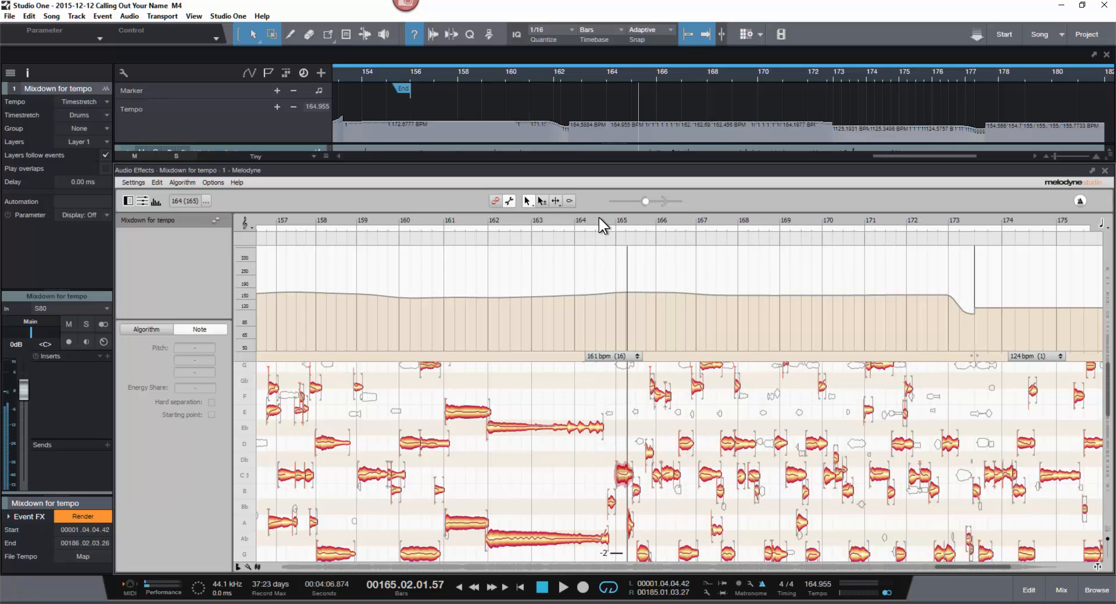
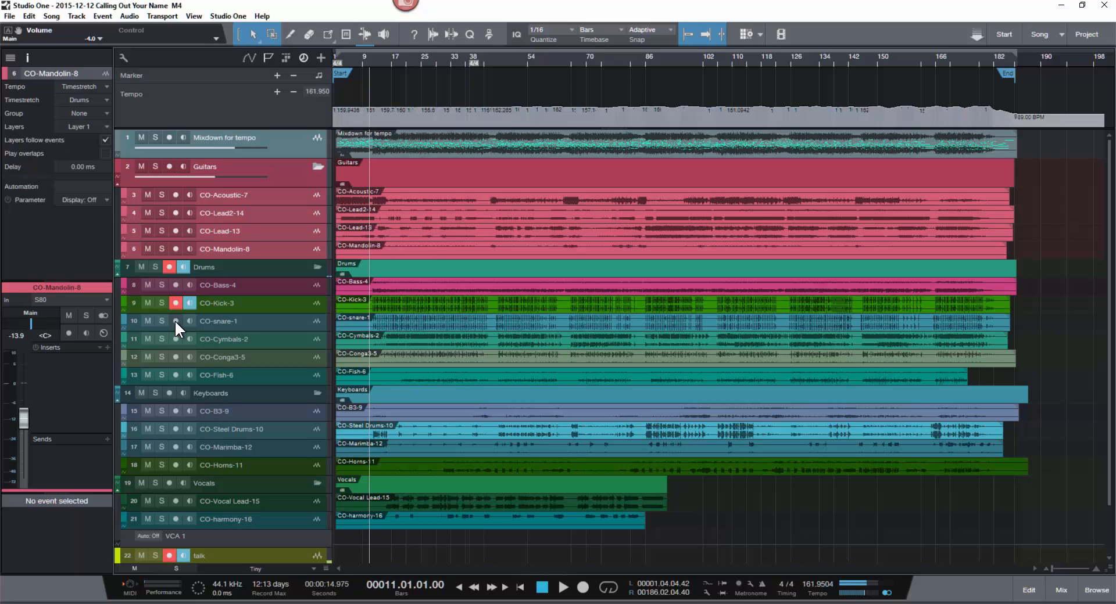
Disarm CO-Kick-3, solo it with CO-snare-1, play both from bar 11 to judge them as a tempo guide, and unsolo them.
{"action": "left_click", "coordinate": [176, 302]}
{"action": "left_click", "coordinate": [161, 303]}
{"action": "left_click", "coordinate": [161, 321]}
{"action": "key", "text": "space"}
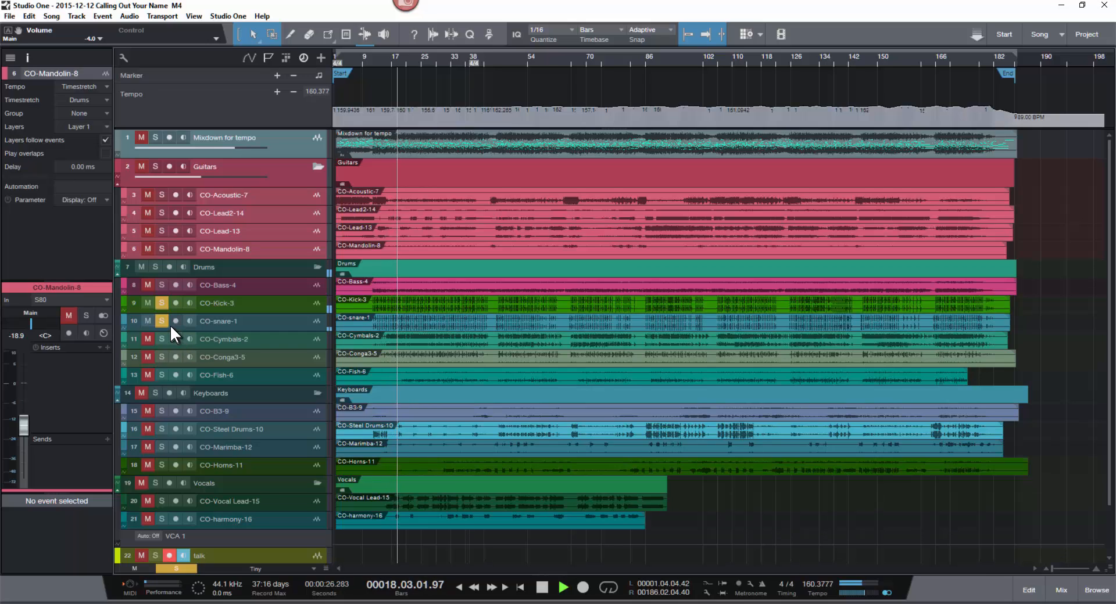
{"action": "key", "text": "space"}
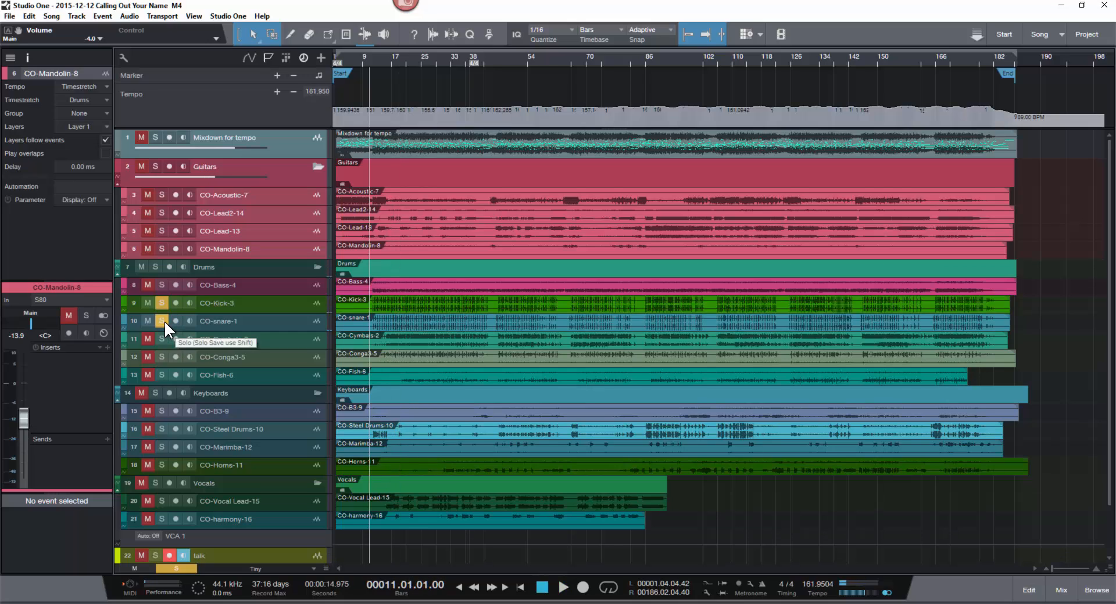
{"action": "left_click", "coordinate": [164, 321]}
{"action": "left_click", "coordinate": [164, 303]}
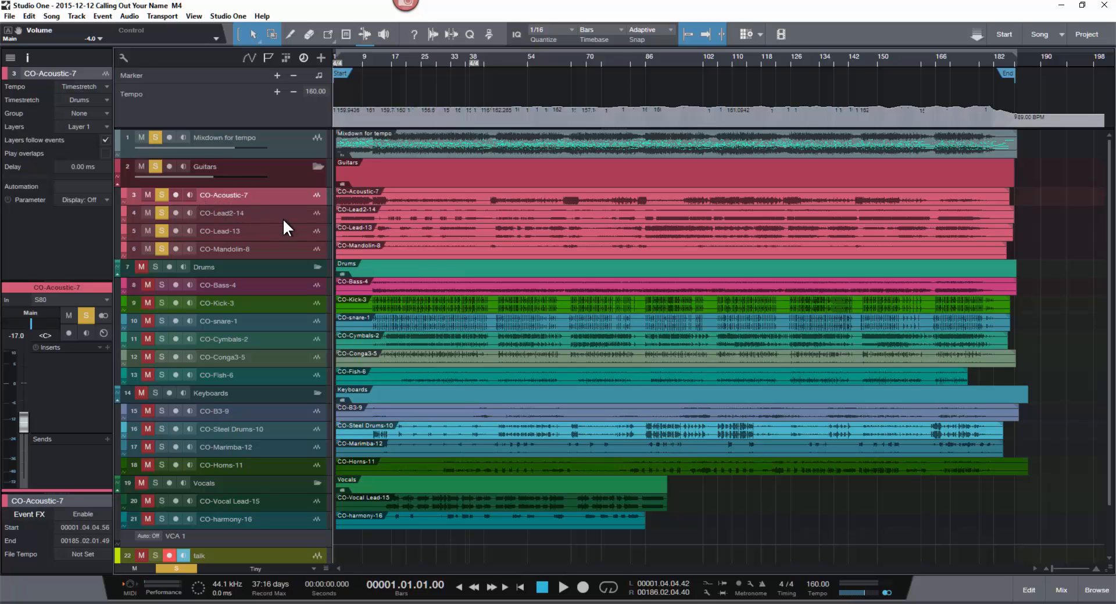
Select CO-Lead2-14 and, with the guitars soloed, add CO-Conga3-5, CO-Cymbals-2, CO-snare-1 and CO-Kick-3 to the solo during playback.
{"action": "left_click", "coordinate": [283, 220]}
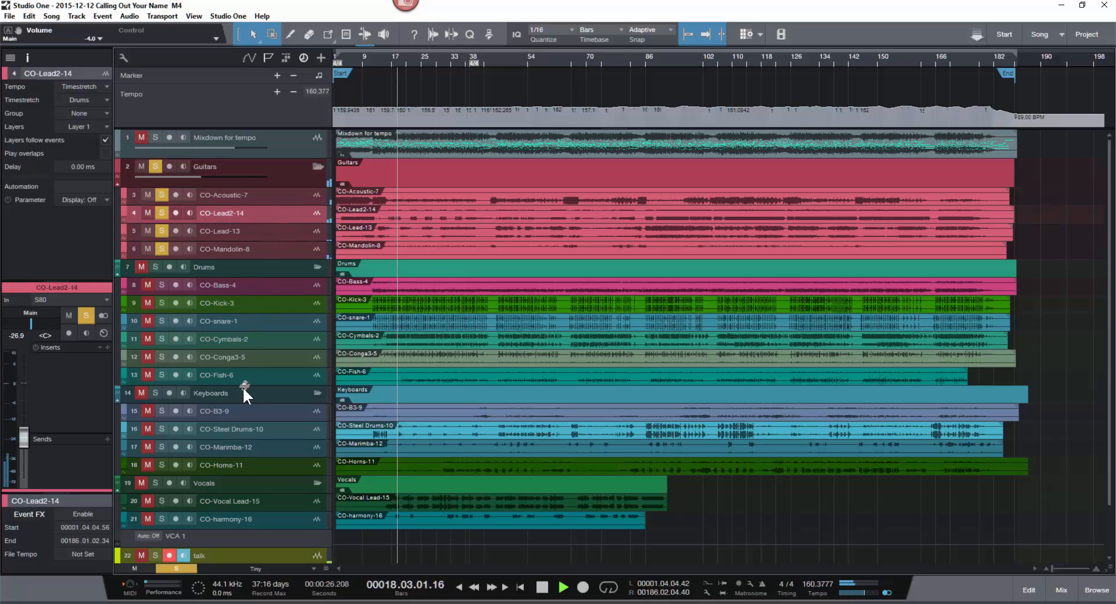
{"action": "left_click", "coordinate": [162, 356]}
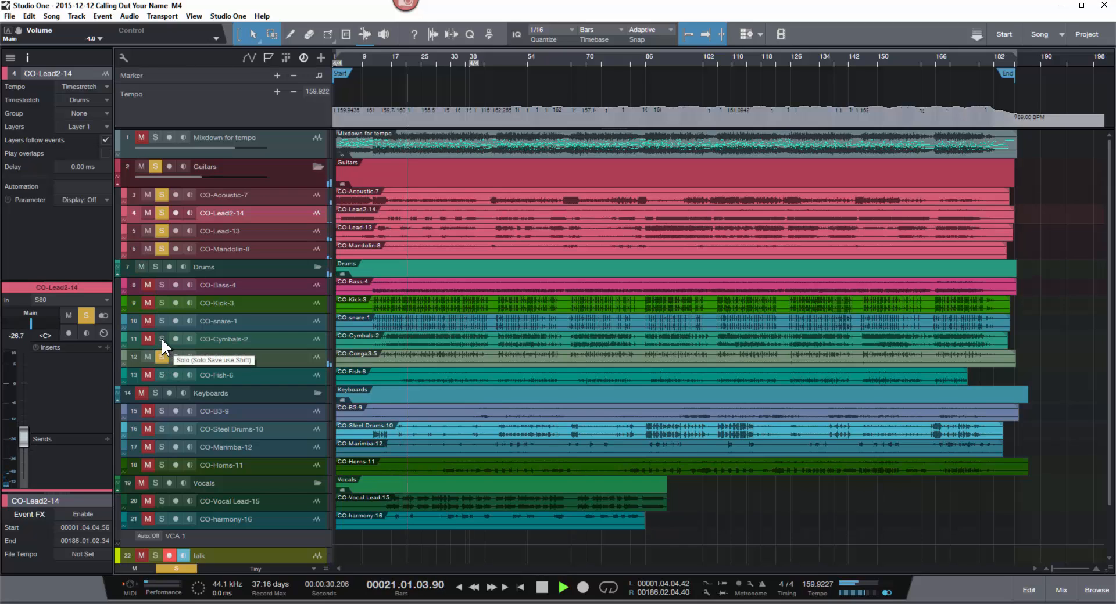
{"action": "left_click", "coordinate": [161, 335]}
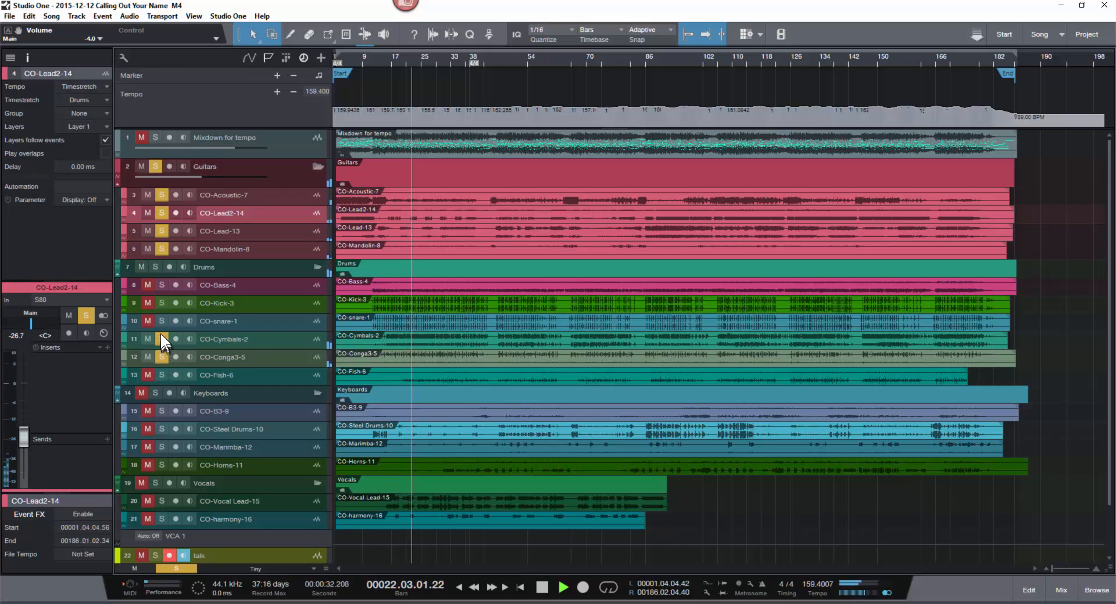
{"action": "left_click", "coordinate": [162, 320]}
{"action": "left_click", "coordinate": [162, 302]}
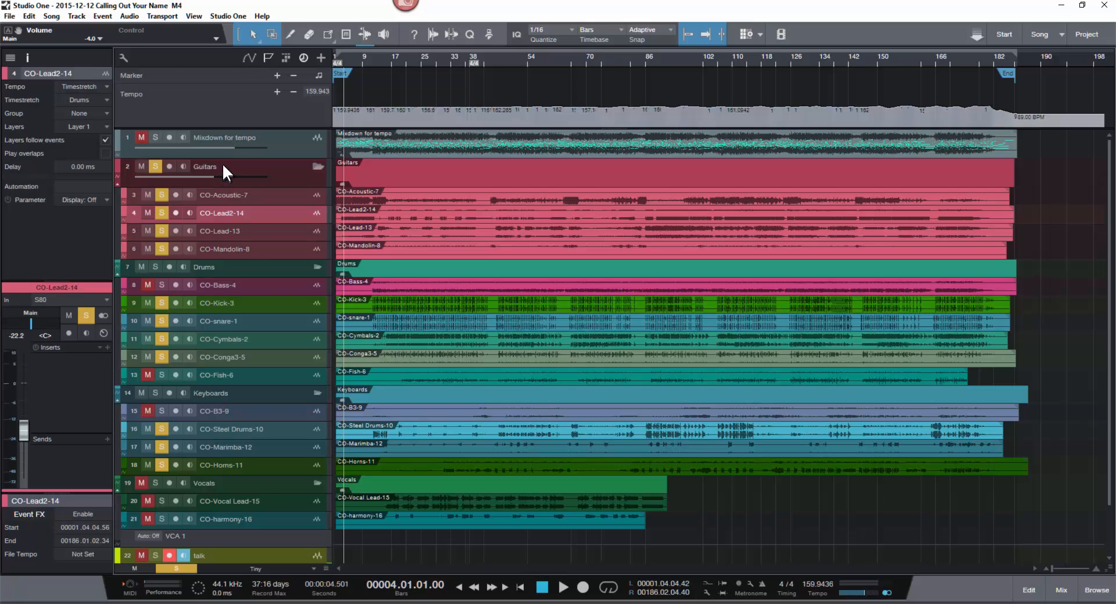
Clear all track solos and solo only the Mixdown for tempo track.
{"action": "left_click", "coordinate": [177, 570]}
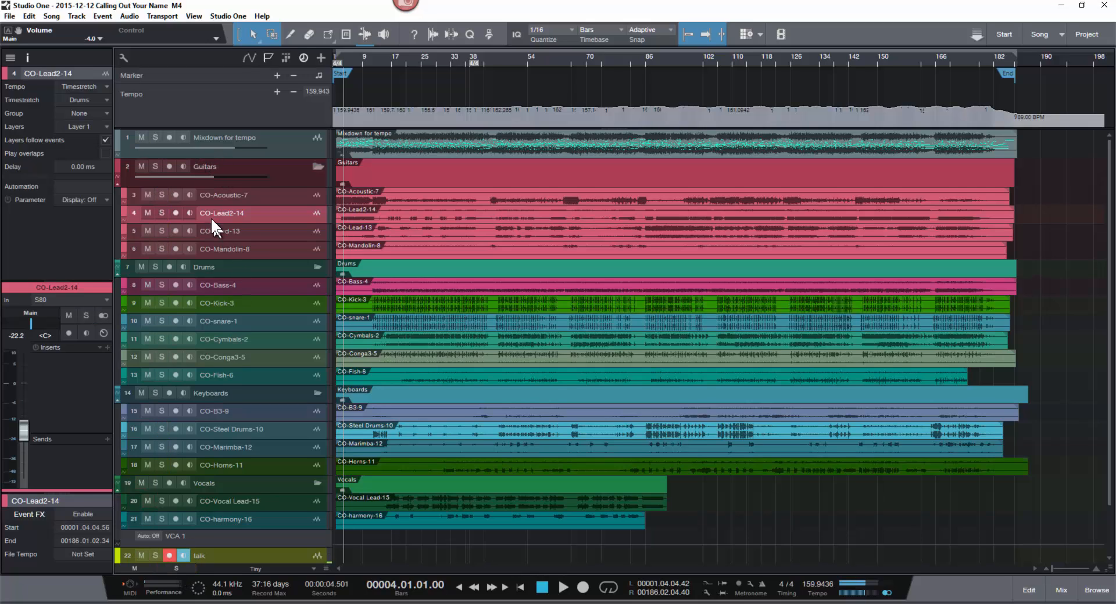
{"action": "left_click_drag", "start_coordinate": [204, 159], "coordinate": [204, 174]}
{"action": "left_click", "coordinate": [156, 138]}
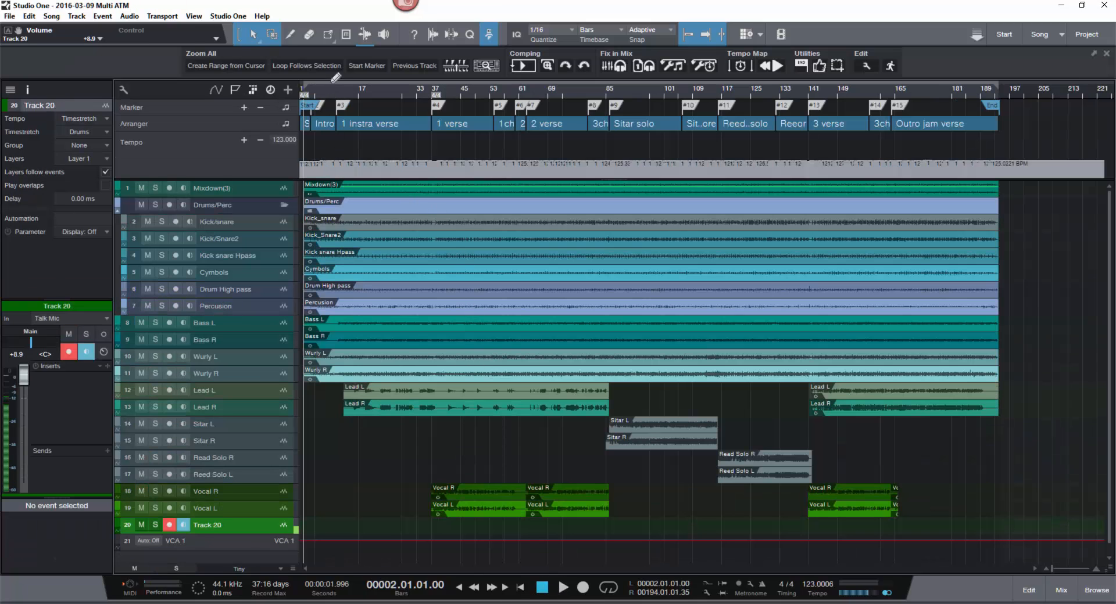
Play the opening of the Multi ATM song from bar 2, stop, and move the playback cursor to bar 26.
{"action": "key", "text": "space"}
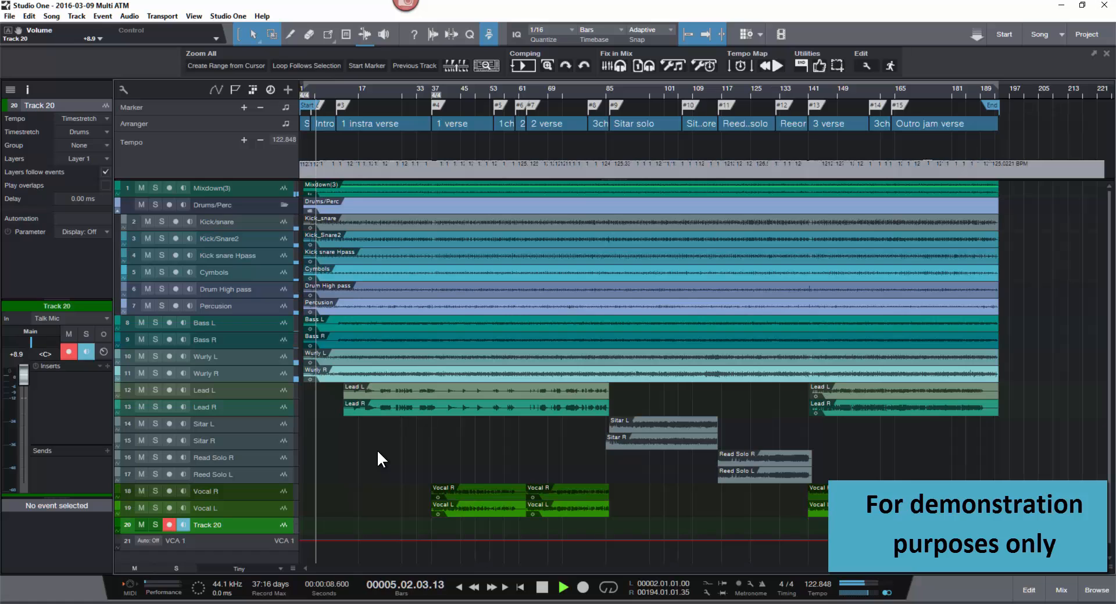
{"action": "key", "text": "space"}
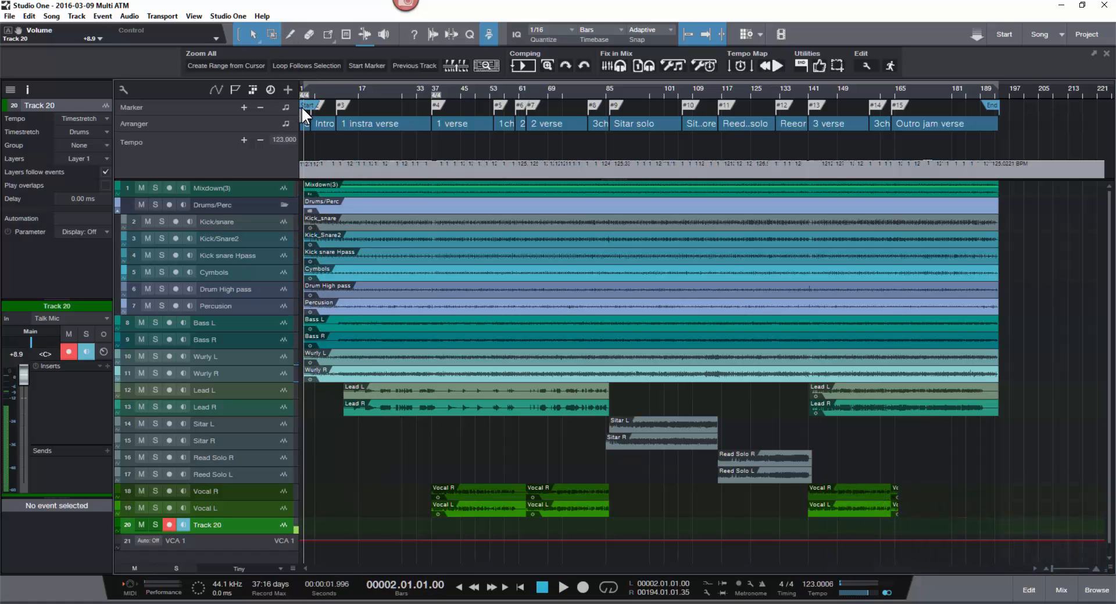
{"action": "left_click", "coordinate": [394, 93]}
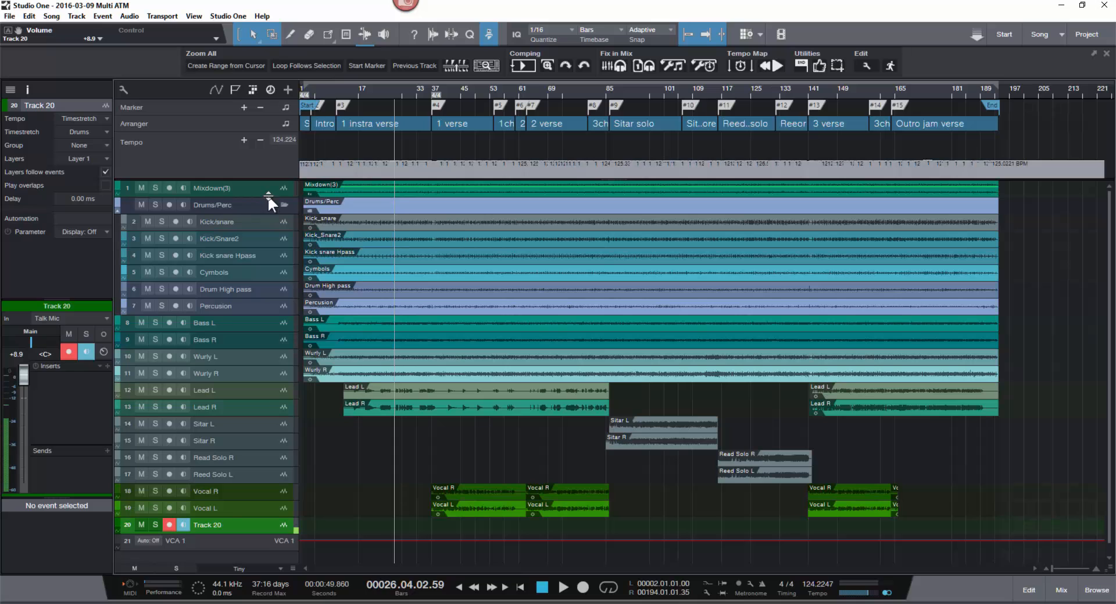
Enlarge the Mixdown(3) track and open its audio event in Melodyne.
{"action": "left_click_drag", "start_coordinate": [267, 198], "coordinate": [267, 262]}
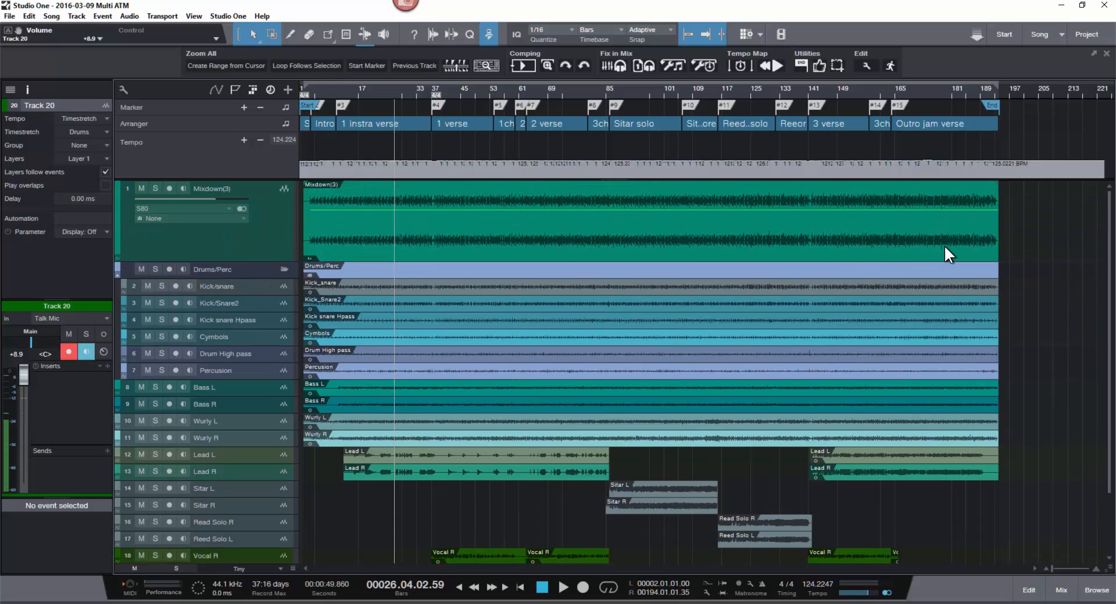
{"action": "left_click", "coordinate": [378, 229]}
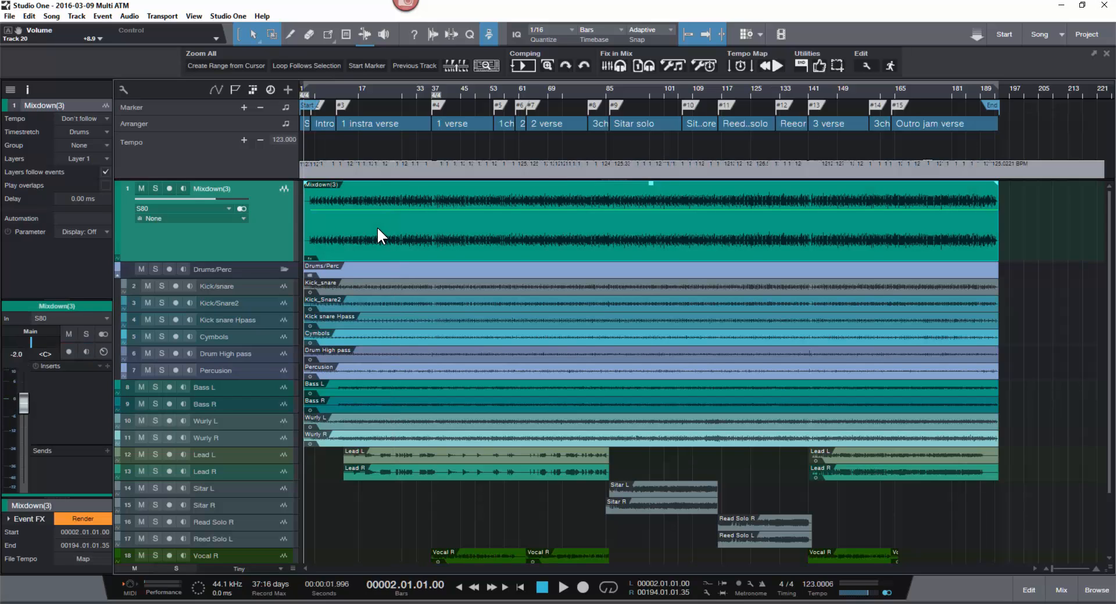
{"action": "key", "text": "ctrl+m"}
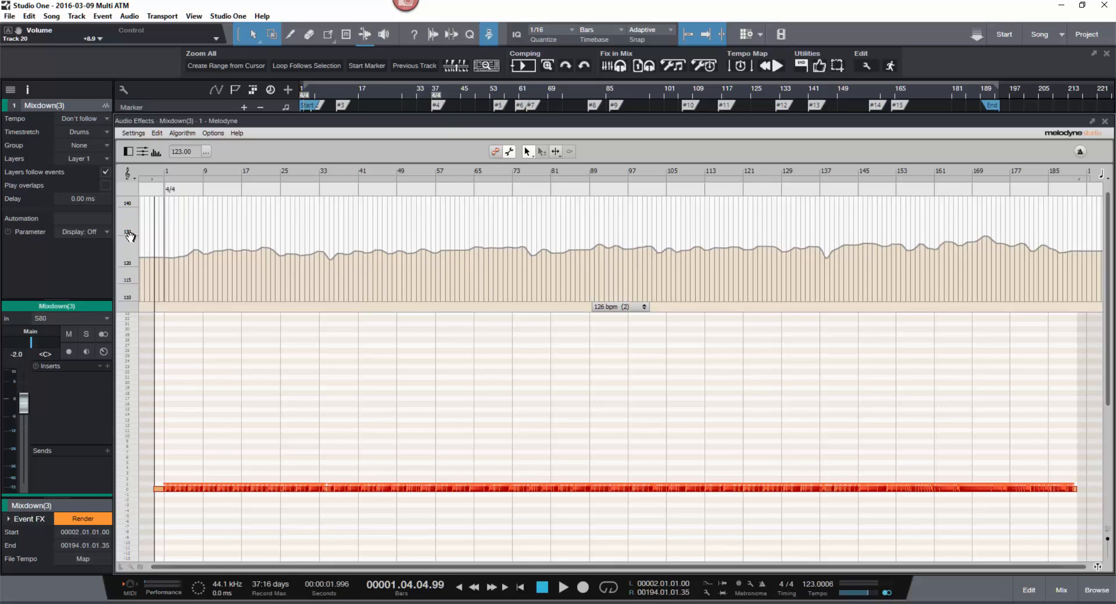
Examine Mixdown(3)'s tempo curve and check its first ten bars of detected notes against the bar lines.
{"action": "mouse_move", "coordinate": [129, 235]}
{"action": "left_mouse_down"}
{"action": "mouse_move", "coordinate": [137, 311]}
{"action": "mouse_move", "coordinate": [136, 242]}
{"action": "left_mouse_up"}
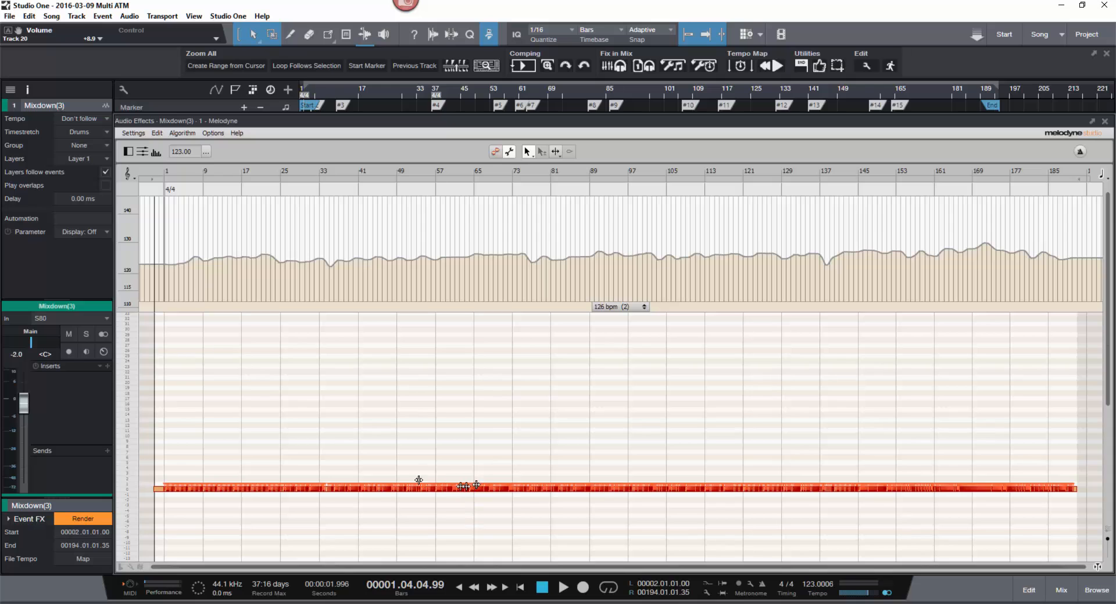
{"action": "left_click", "coordinate": [332, 486]}
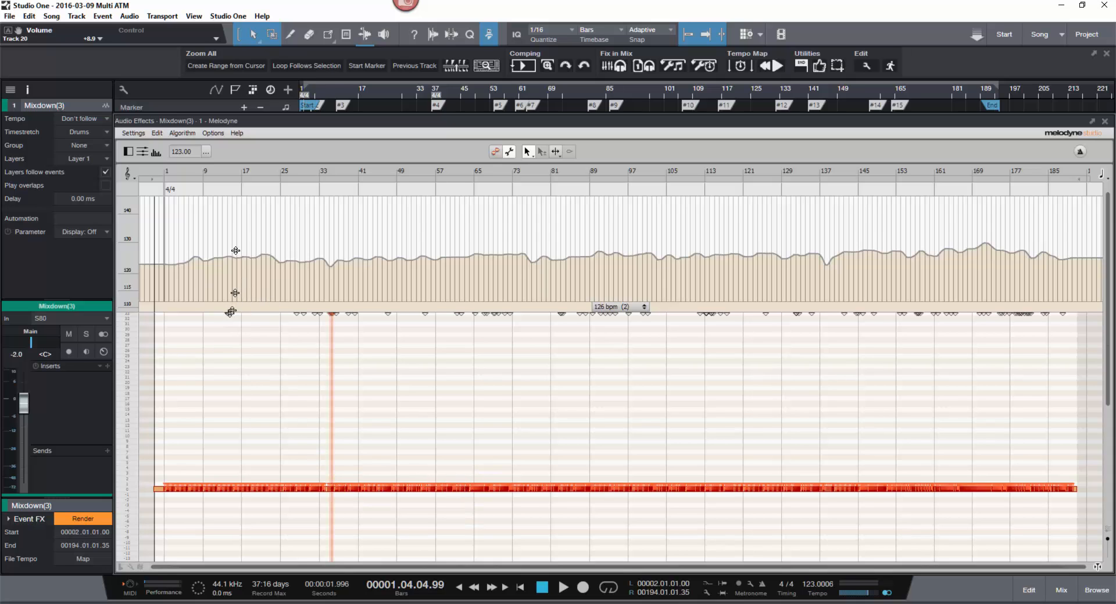
{"action": "left_click", "coordinate": [226, 170]}
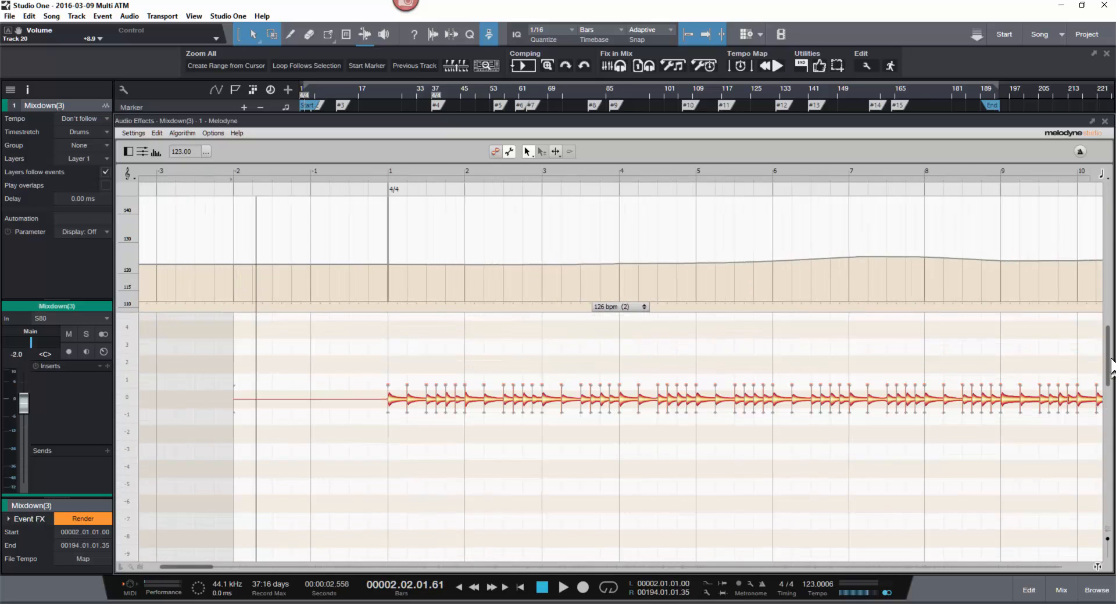
{"action": "left_click_drag", "start_coordinate": [1108, 367], "coordinate": [1108, 359]}
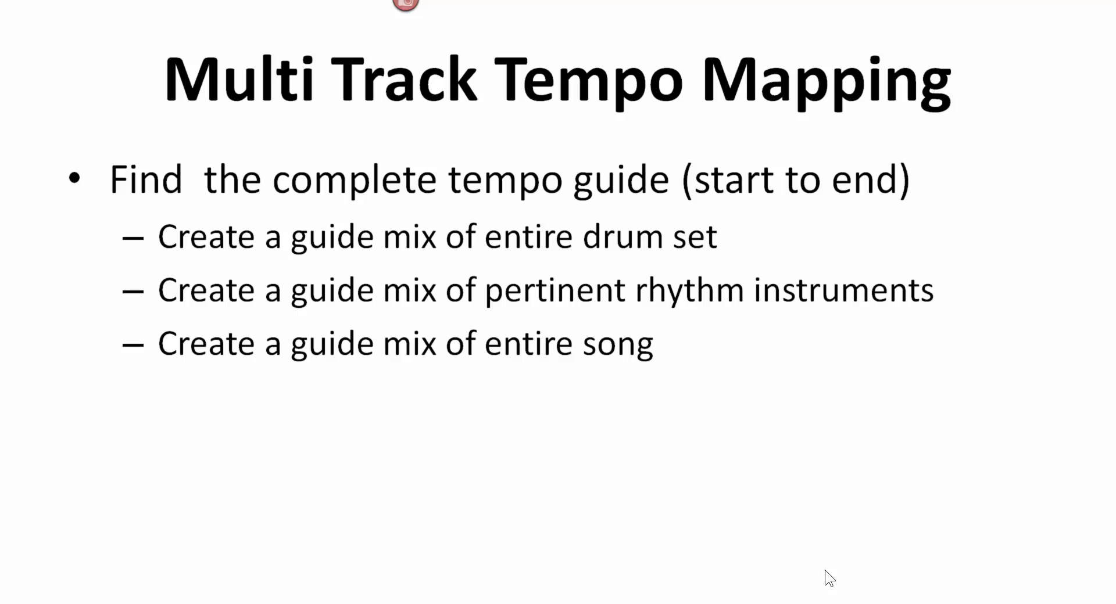
{"action": "left_click", "coordinate": [824, 570]}
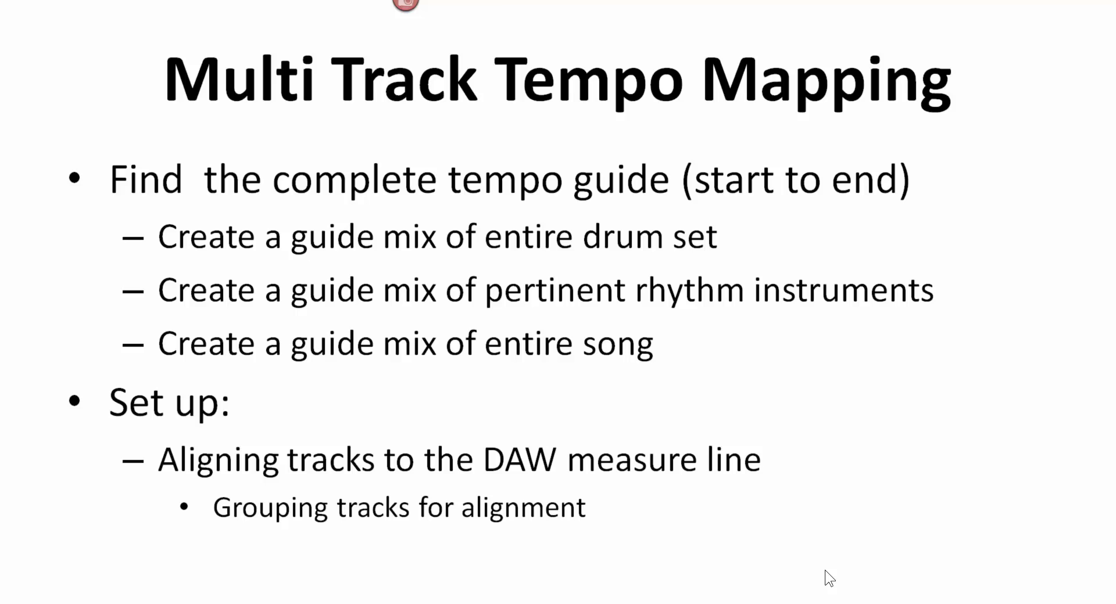
{"action": "key", "text": "alt+Tab"}
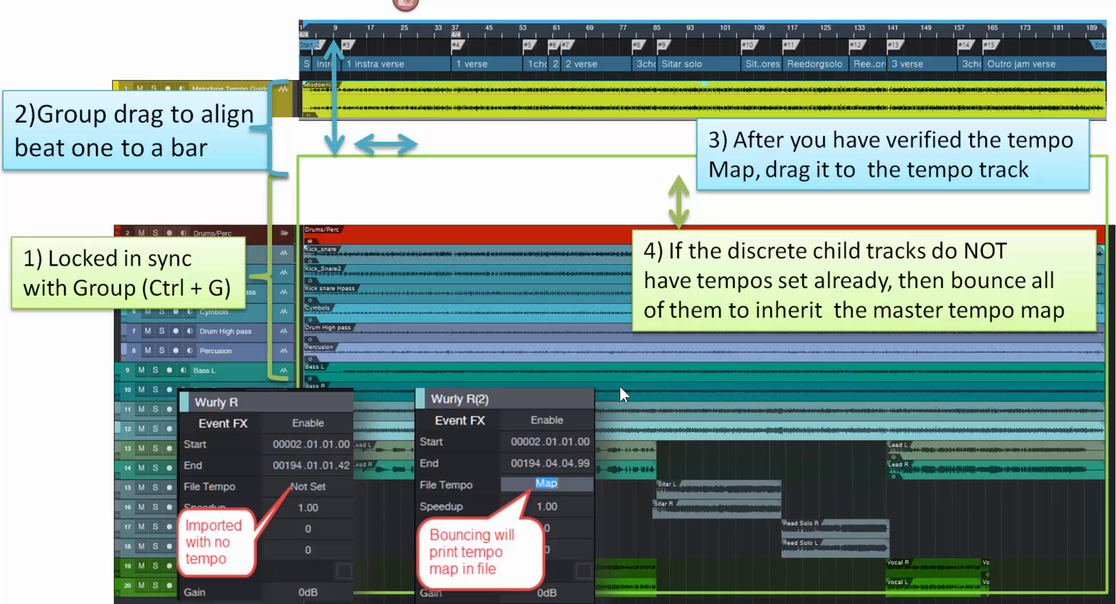
{"action": "left_click", "coordinate": [620, 388]}
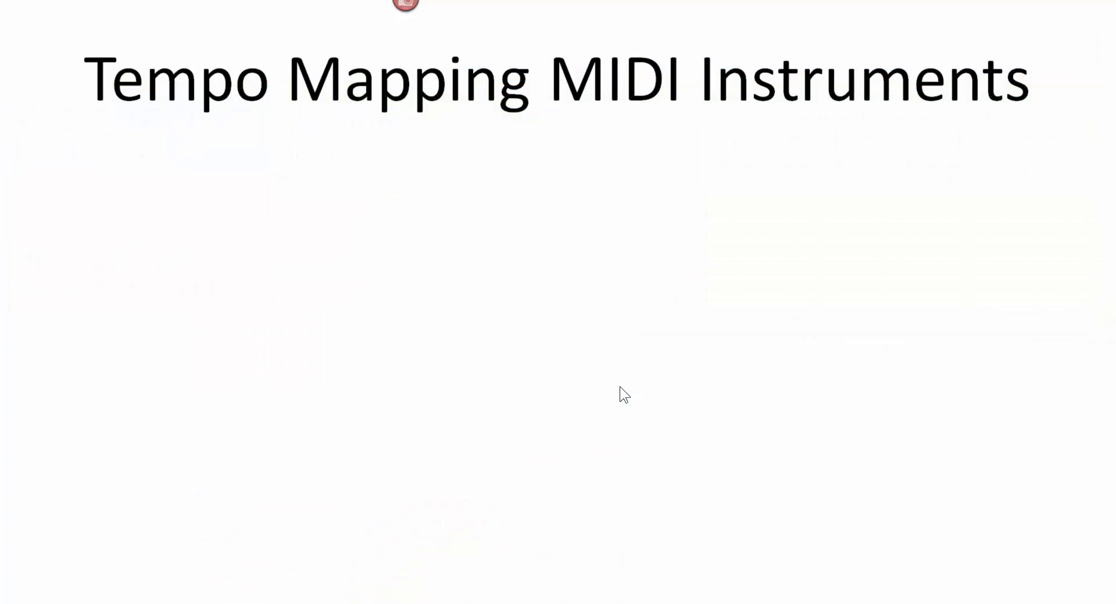
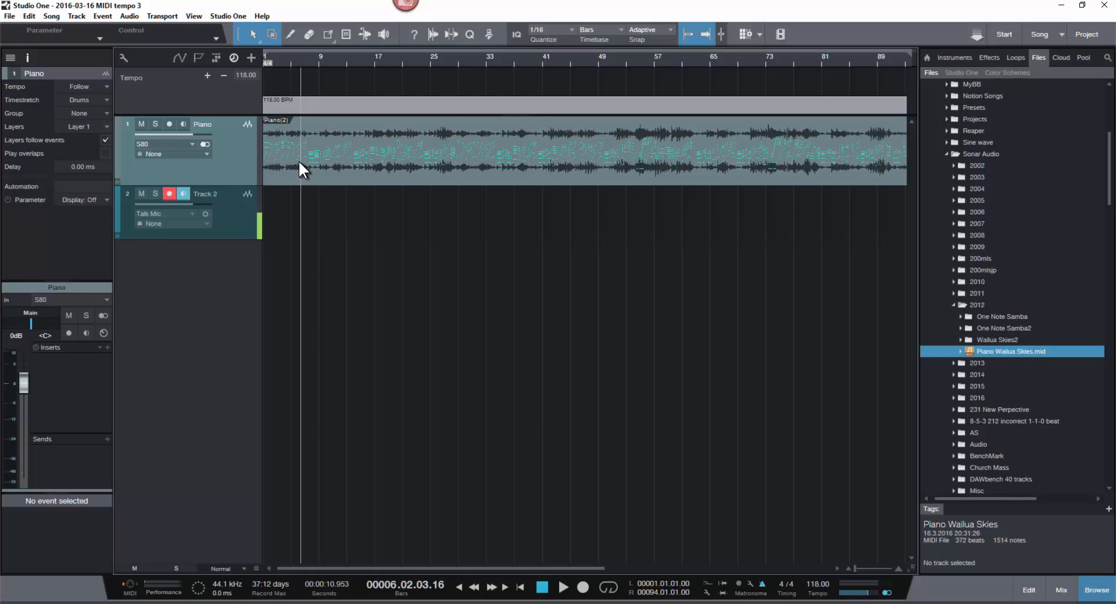
Open the Piano(2) event in Melodyne, switch to Note Assignment Mode, and open the tempo editor.
{"action": "right_click", "coordinate": [333, 173]}
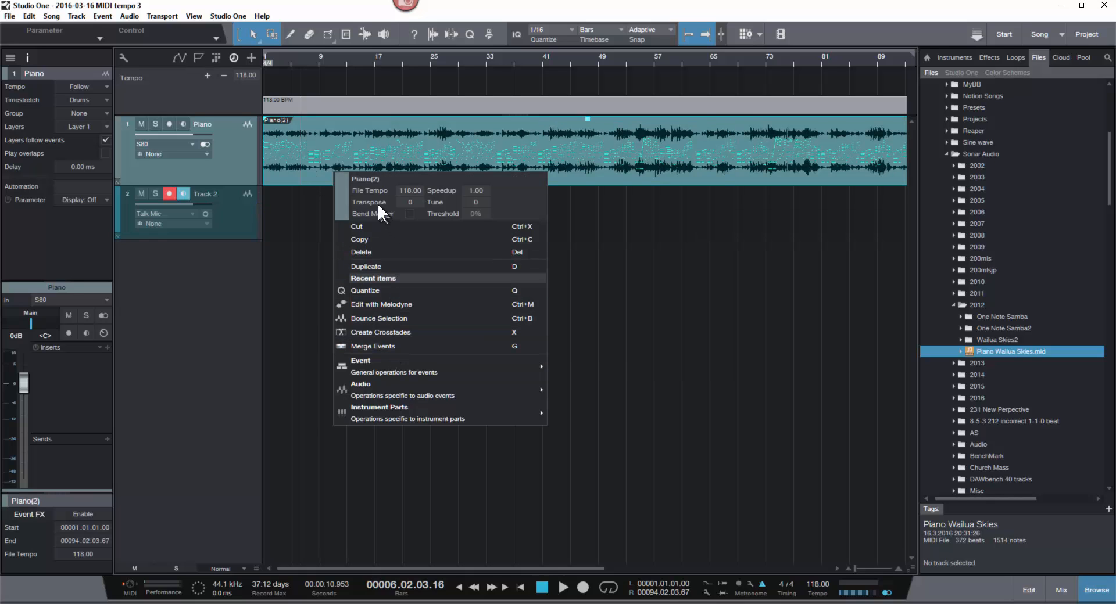
{"action": "left_click", "coordinate": [395, 304]}
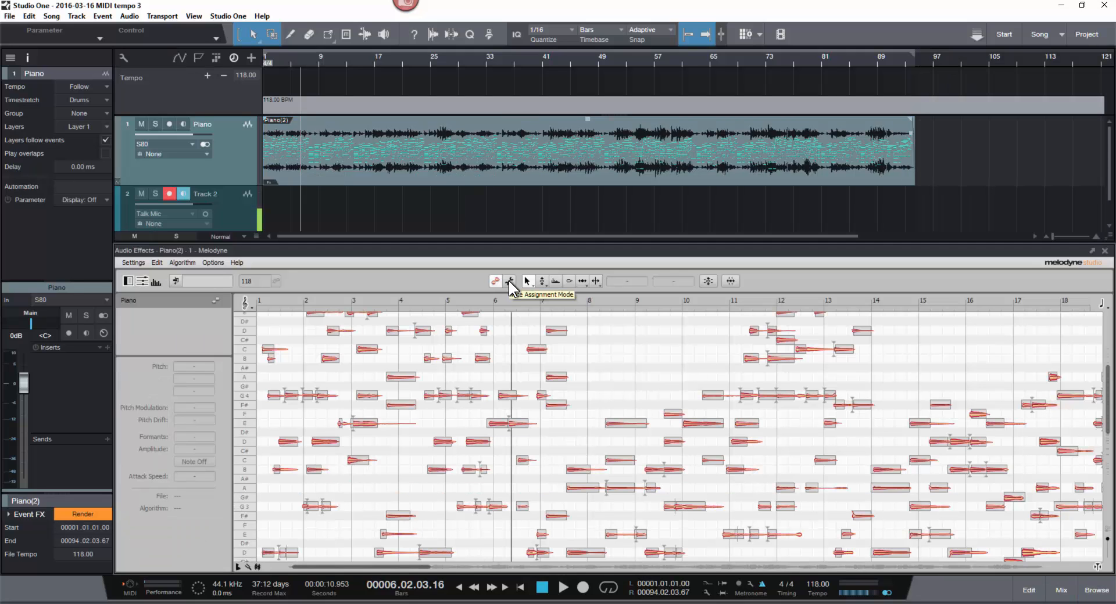
{"action": "left_click", "coordinate": [510, 281]}
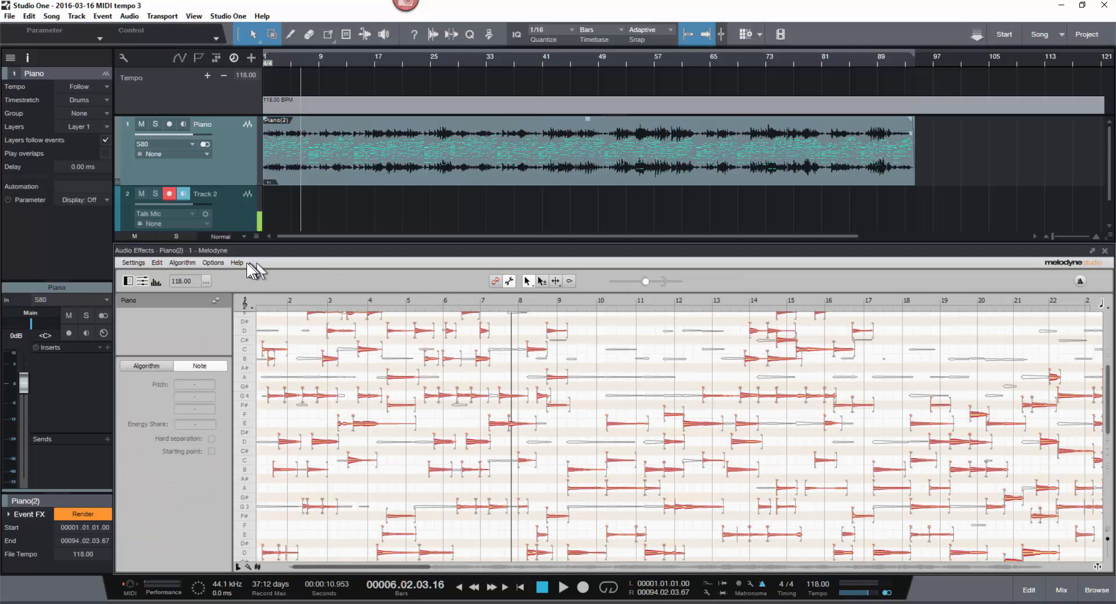
{"action": "left_click", "coordinate": [206, 281]}
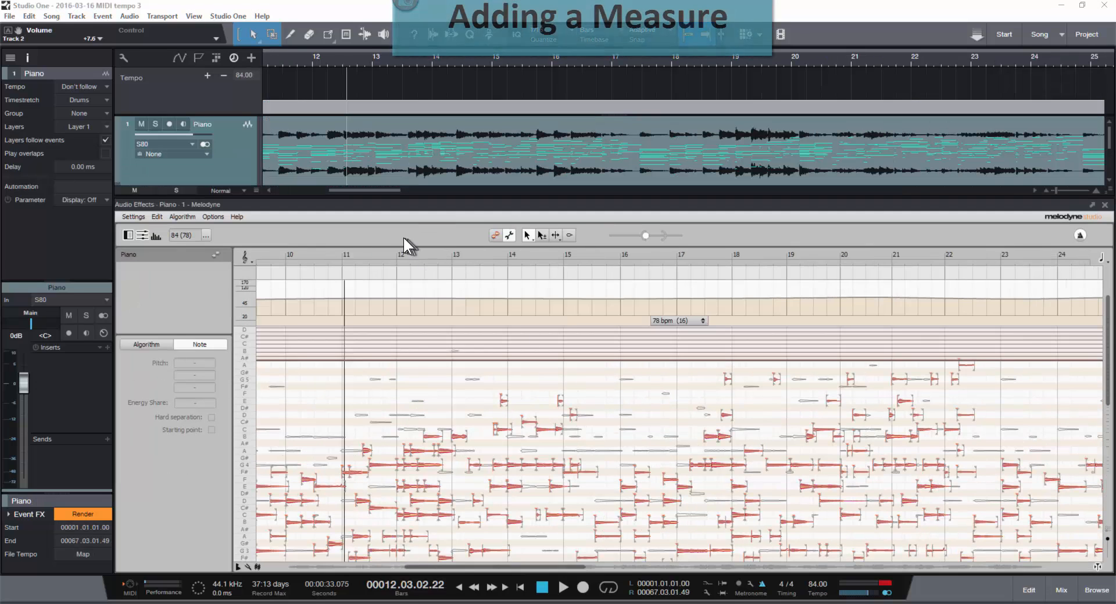
Play the piano from bar 11 and locate the extra half measure after bar 15 where the downbeat shifts.
{"action": "left_click", "coordinate": [343, 257]}
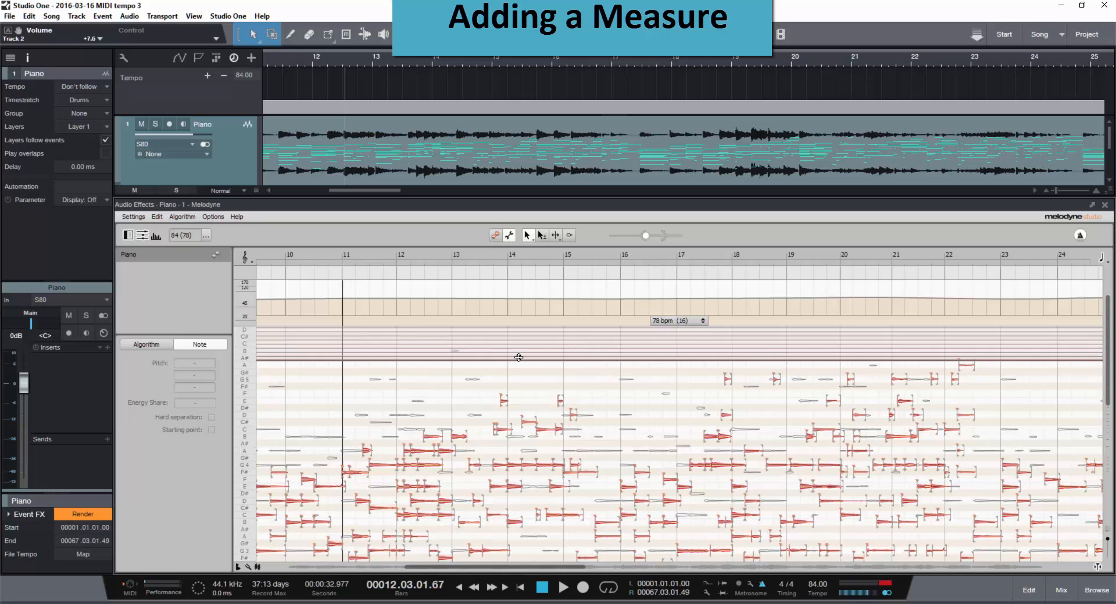
{"action": "left_click", "coordinate": [430, 260]}
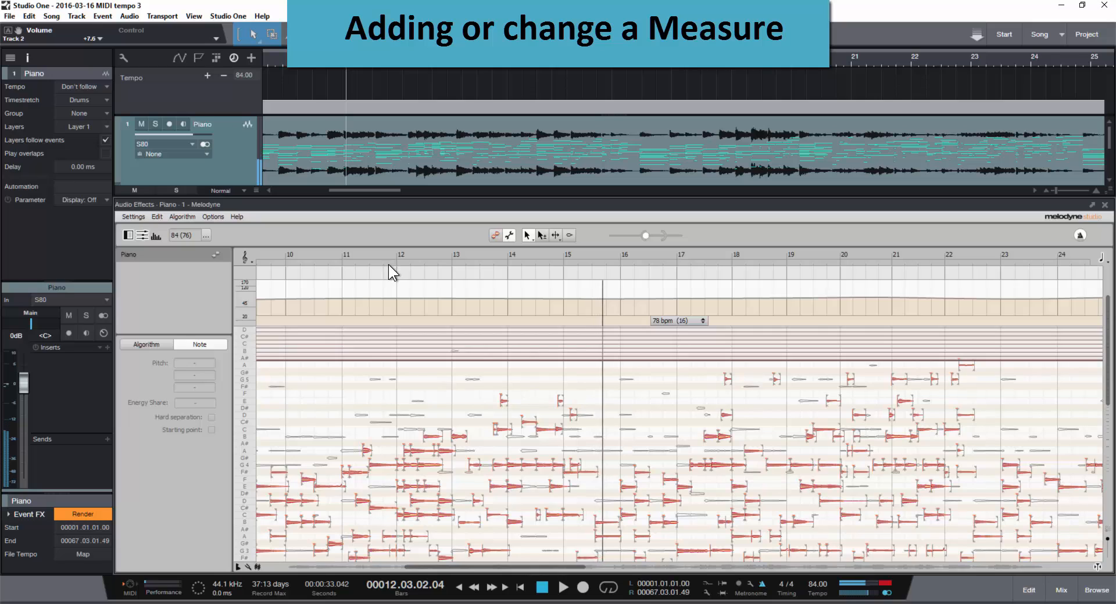
{"action": "left_click", "coordinate": [595, 254]}
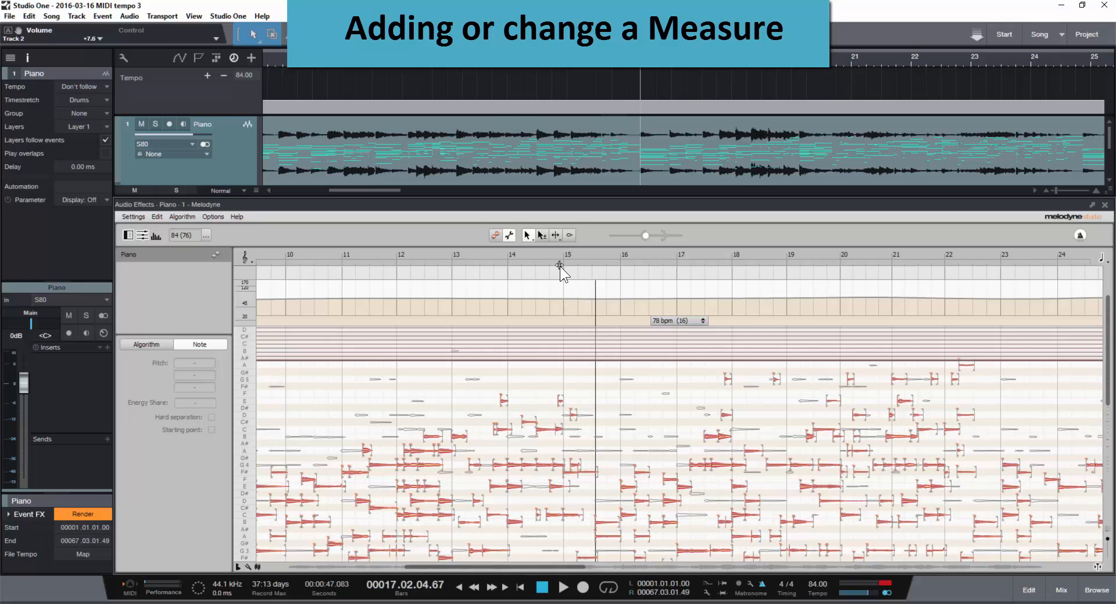
Add tempo segment boundaries around the half measure at bar 15 and set its time signature to 1/2, followed by 4/4.
{"action": "double_click", "coordinate": [562, 321]}
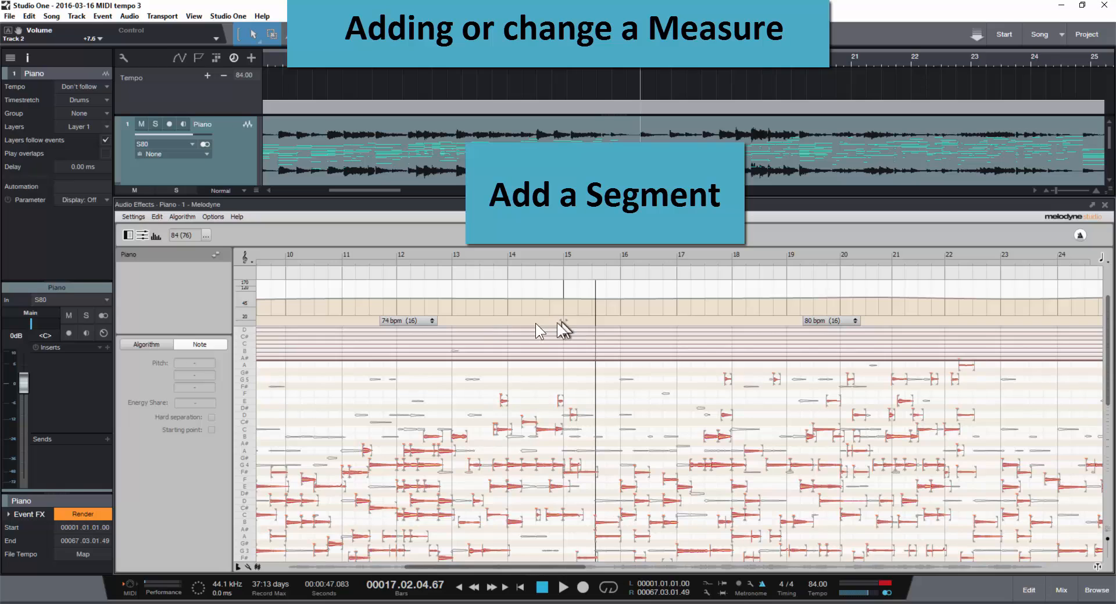
{"action": "double_click", "coordinate": [591, 321]}
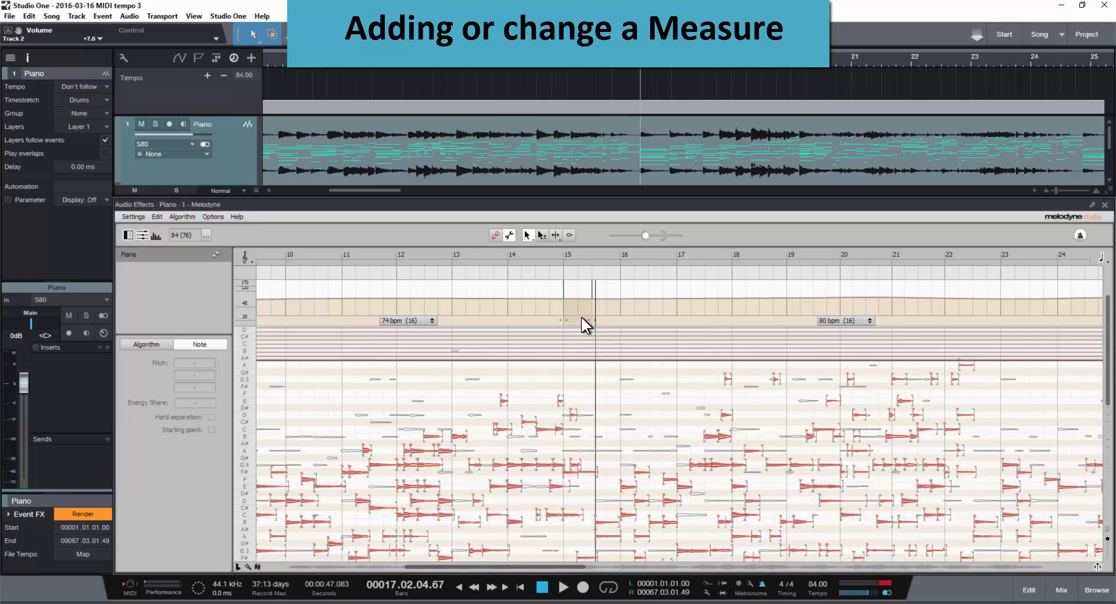
{"action": "left_click", "coordinate": [563, 256]}
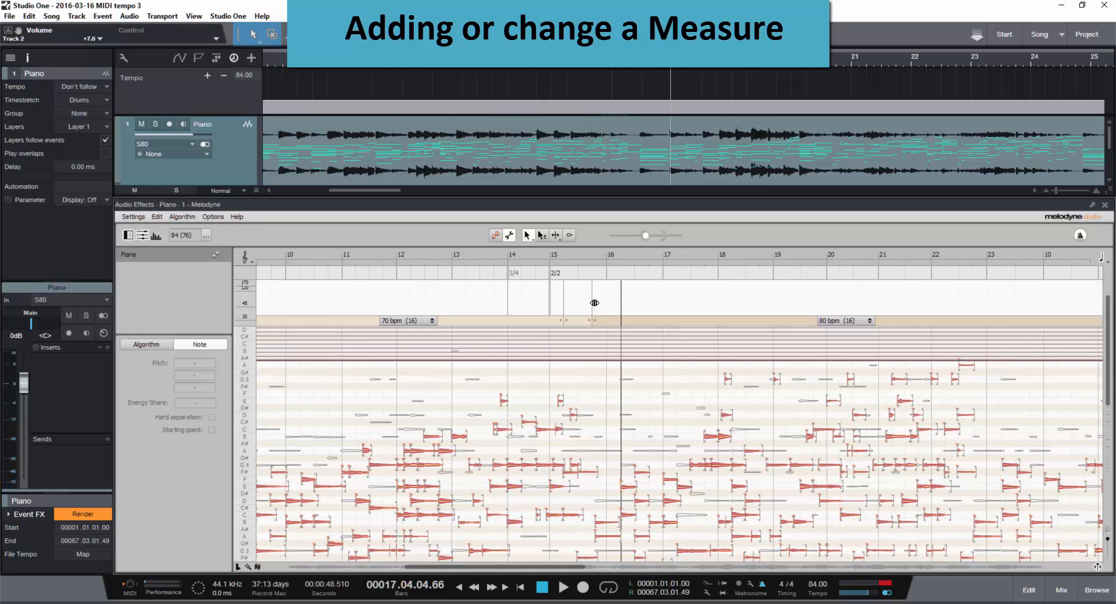
{"action": "left_click", "coordinate": [593, 303]}
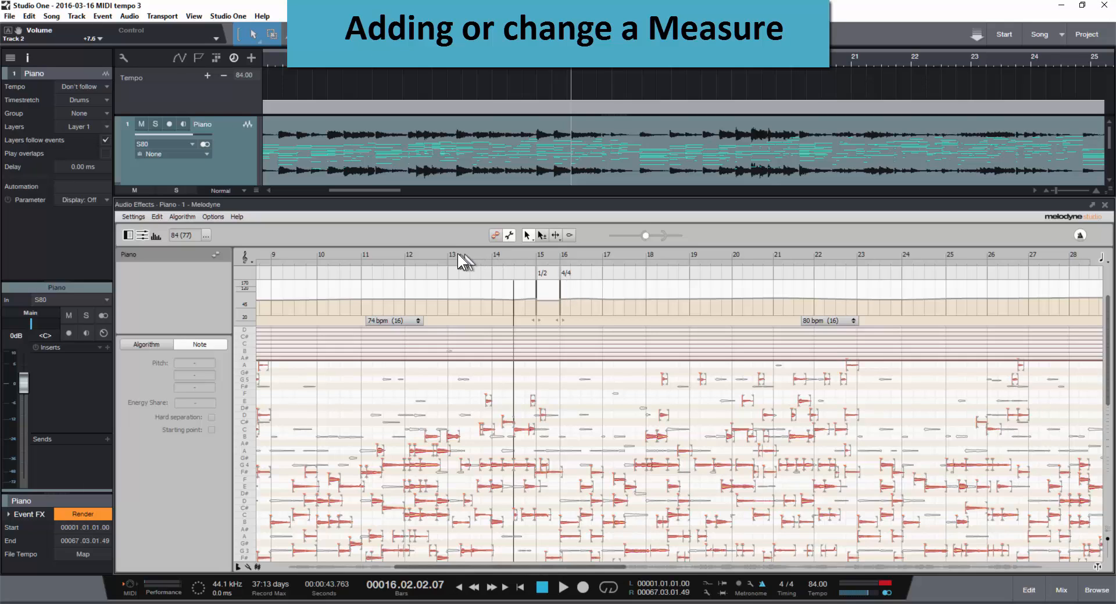
Play from bar 12 through the added 1/2 measure and from bar 41 to check the downbeats against the bar lines.
{"action": "left_click", "coordinate": [406, 250]}
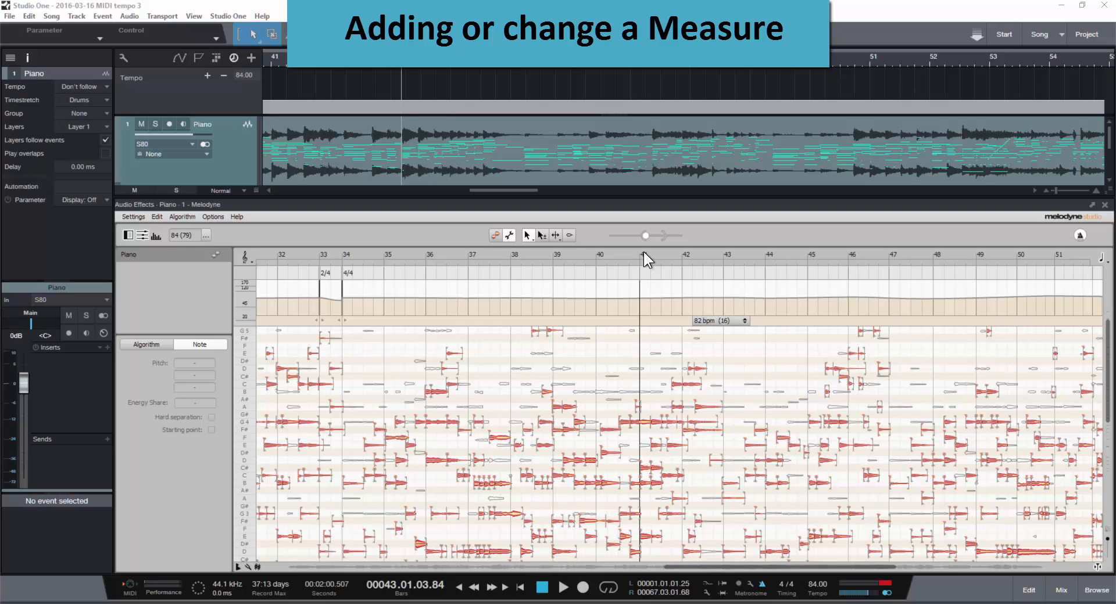
{"action": "left_click", "coordinate": [644, 253]}
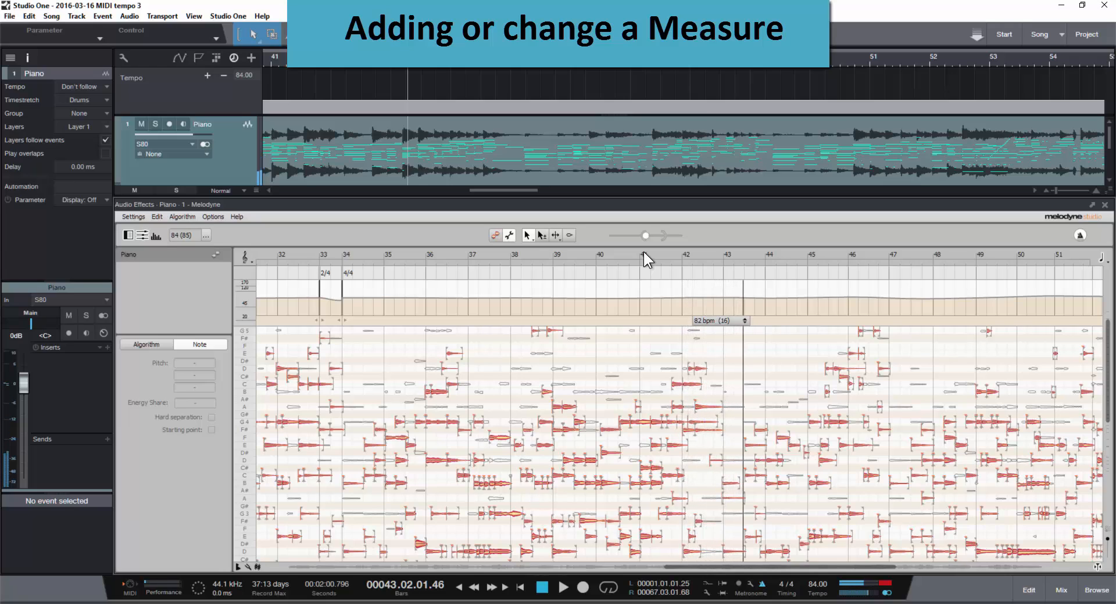
{"action": "left_click", "coordinate": [643, 252]}
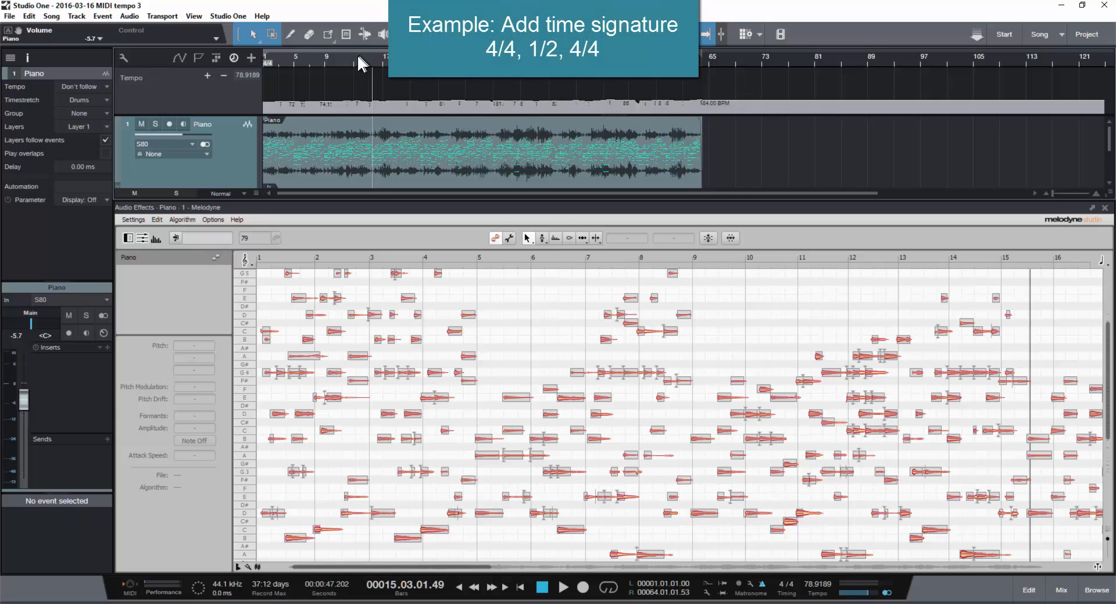
Close the Melodyne editor, transform the Piano track to an instrument track, and audition its notes with Presence.
{"action": "left_click", "coordinate": [1105, 208]}
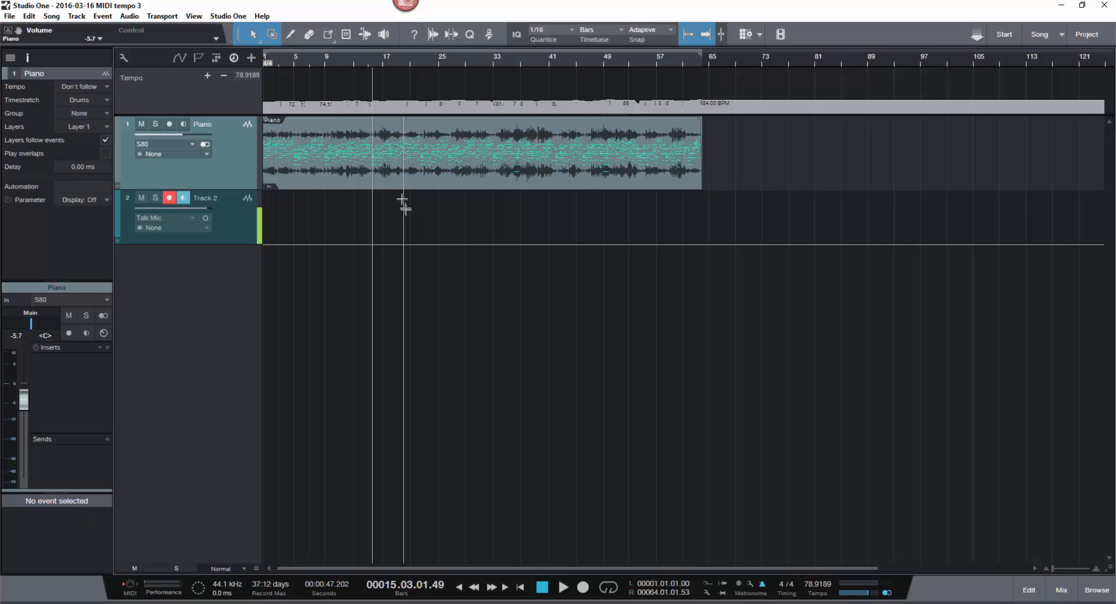
{"action": "left_click", "coordinate": [315, 176]}
{"action": "right_click", "coordinate": [251, 175]}
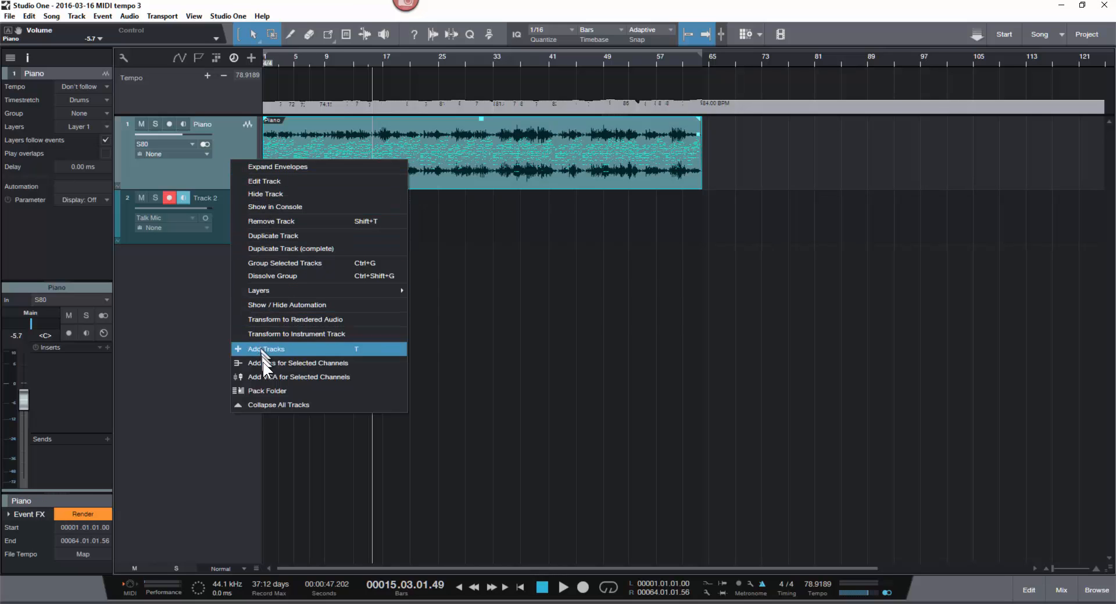
{"action": "left_click", "coordinate": [274, 336]}
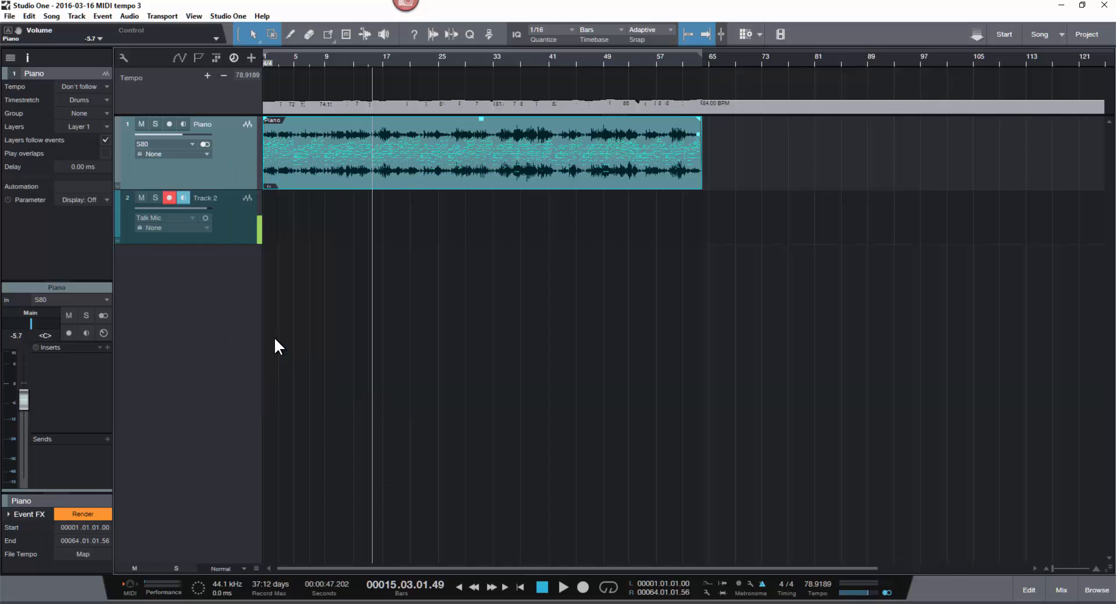
{"action": "key", "text": "space"}
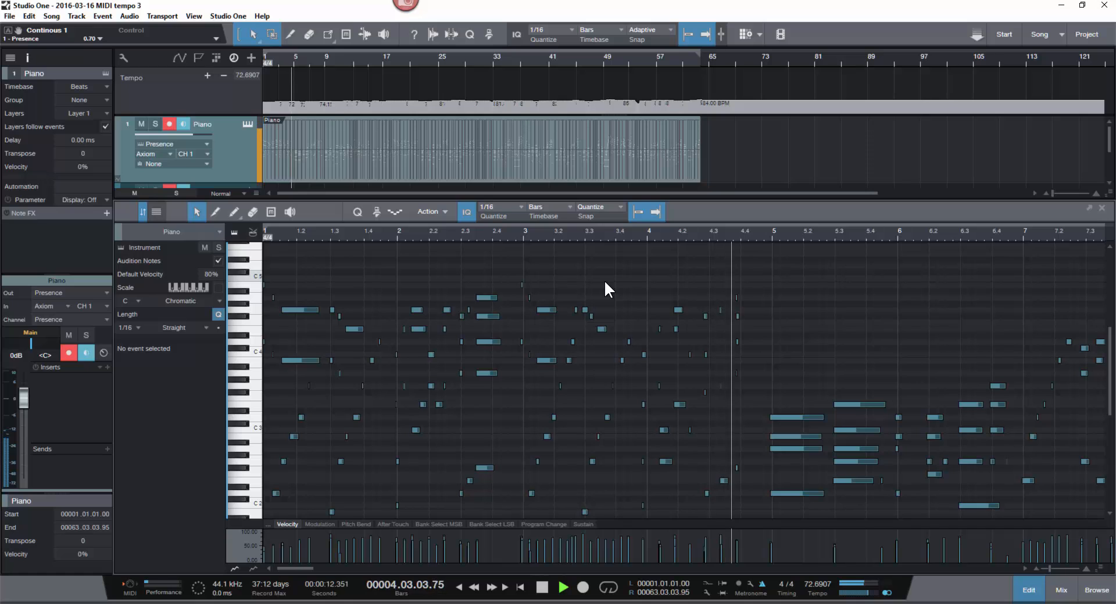
{"action": "key", "text": "space"}
Select the piano notes in bars 1 to 4 and set the 1/16 grid quantize to 13% Start and 13% Range.
{"action": "left_click_drag", "start_coordinate": [746, 511], "coordinate": [243, 258]}
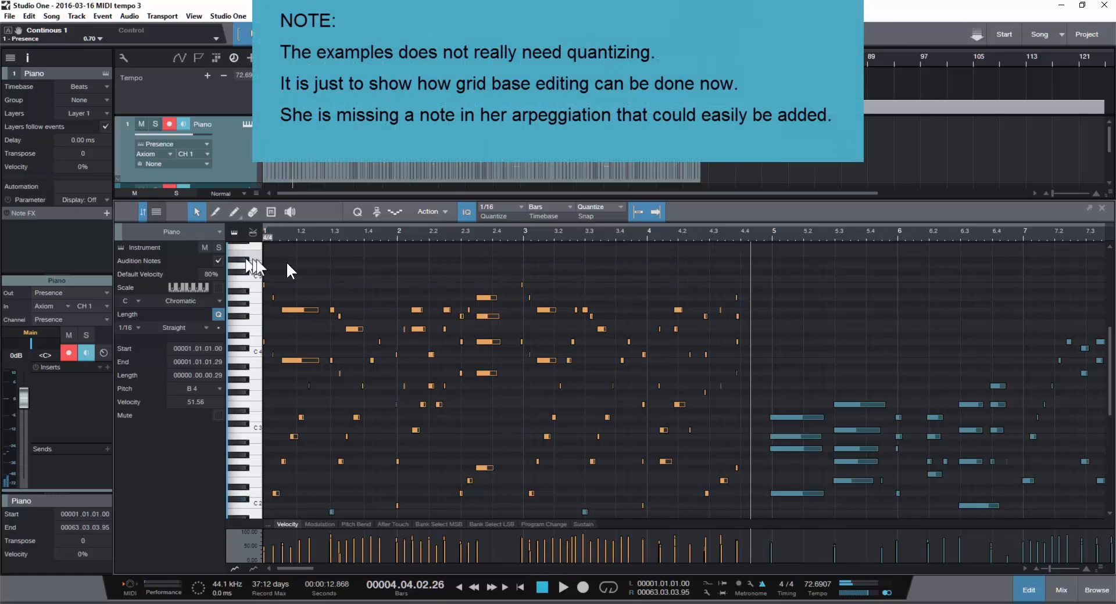
{"action": "left_click", "coordinate": [359, 212]}
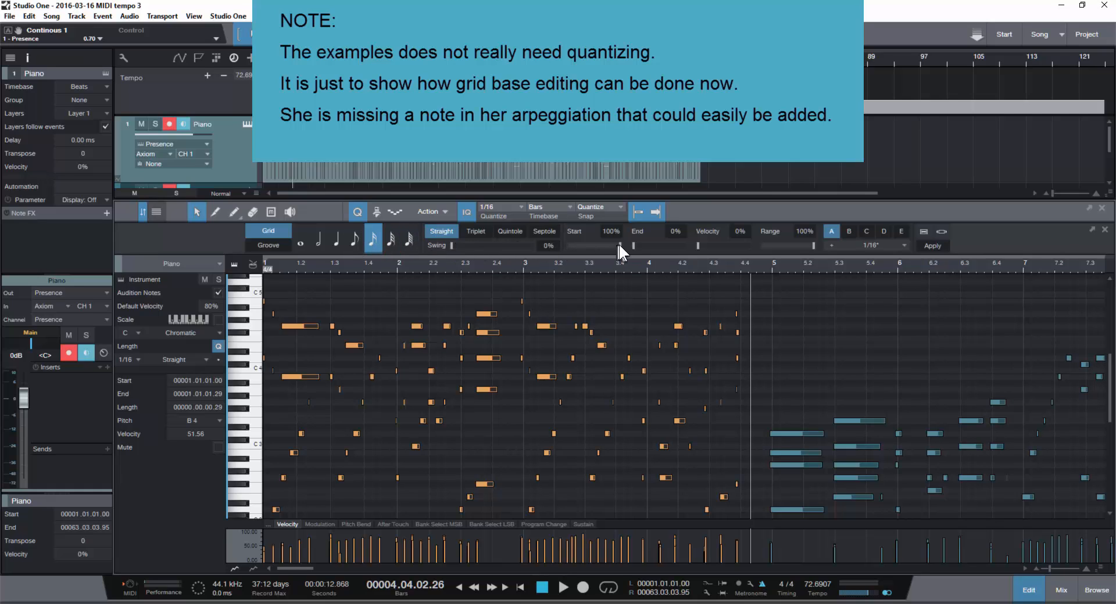
{"action": "left_click_drag", "start_coordinate": [573, 250], "coordinate": [573, 249]}
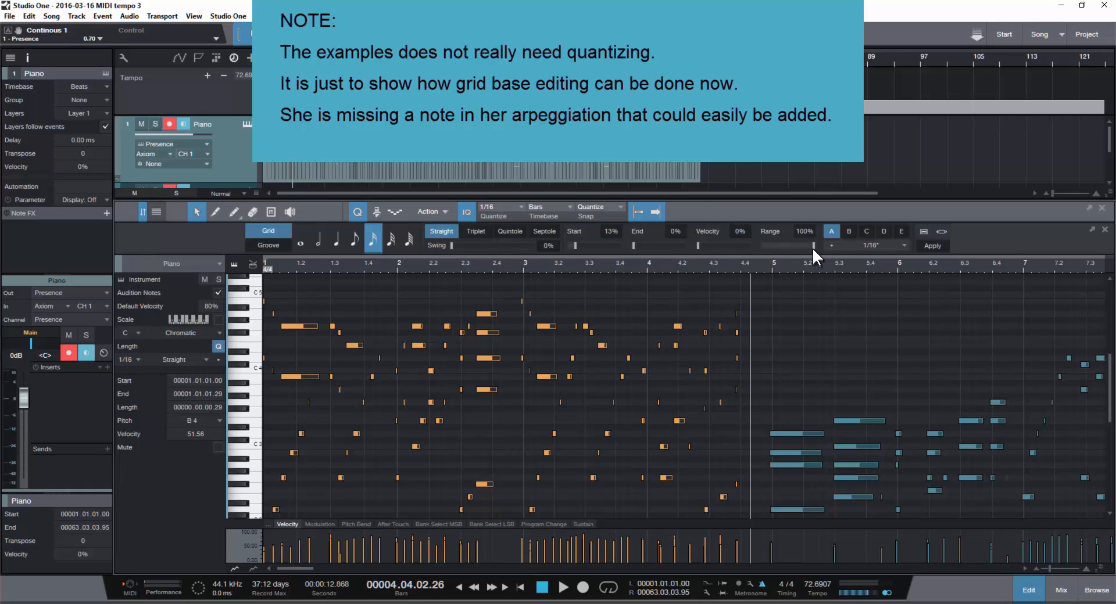
{"action": "left_click_drag", "start_coordinate": [772, 255], "coordinate": [767, 246]}
Loop playback from bar 1 to 2.3 and raise the quantize Start to 78% and Range to 80% while listening.
{"action": "left_click_drag", "start_coordinate": [373, 252], "coordinate": [248, 255]}
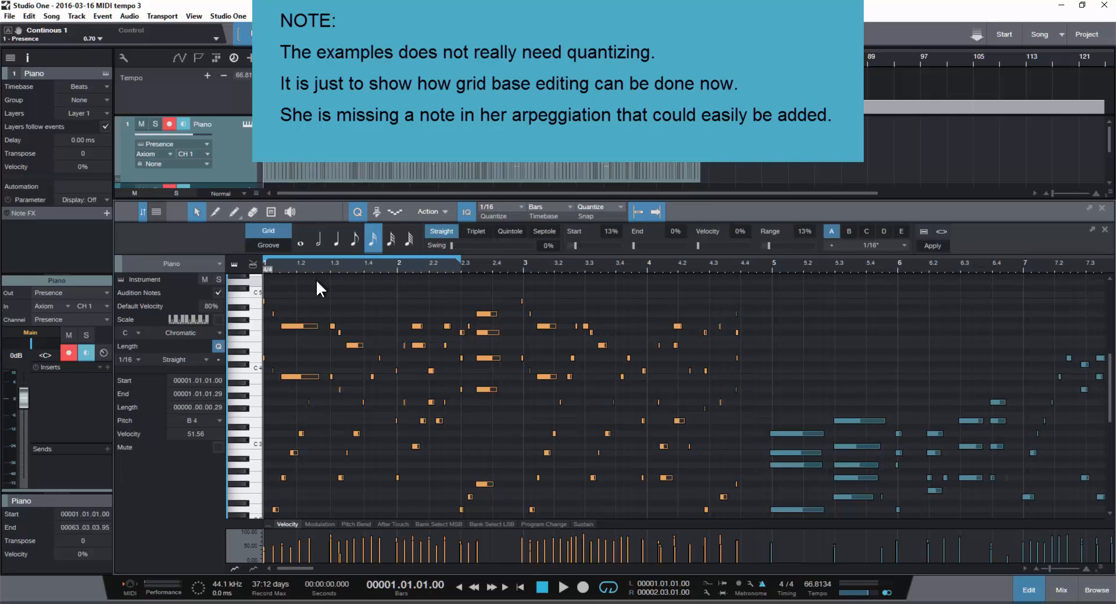
{"action": "key", "text": "space"}
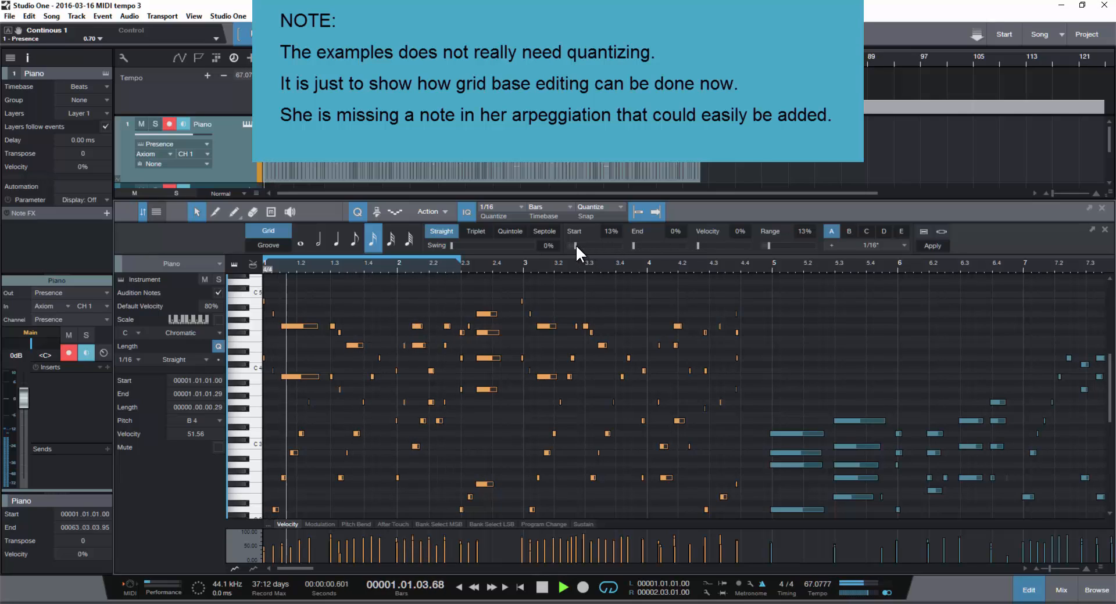
{"action": "left_click_drag", "start_coordinate": [575, 244], "coordinate": [607, 246]}
{"action": "left_click_drag", "start_coordinate": [766, 243], "coordinate": [786, 245]}
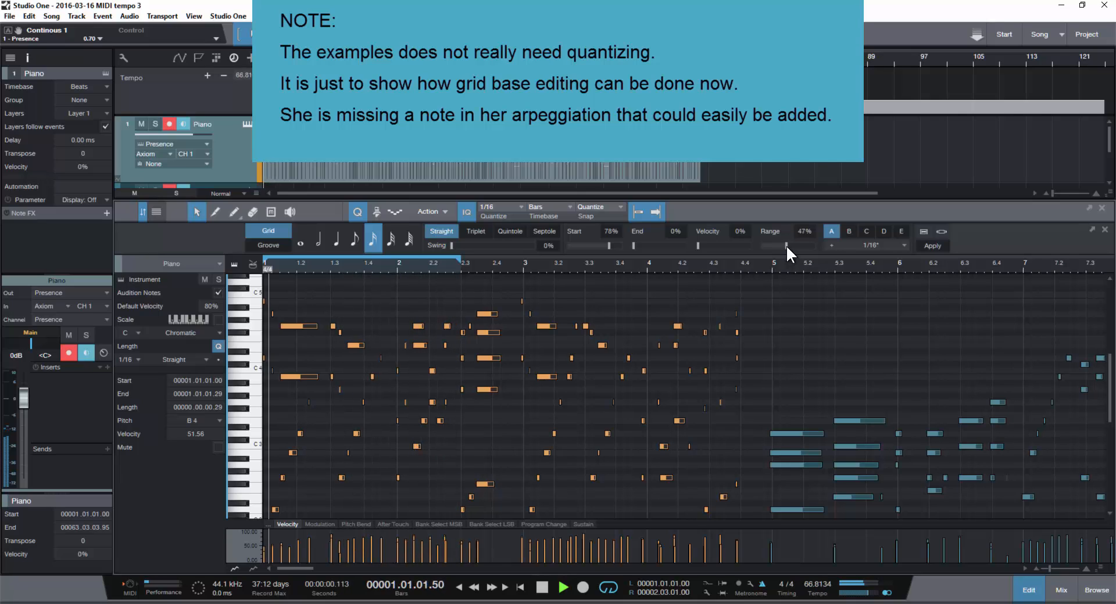
{"action": "left_click_drag", "start_coordinate": [786, 245], "coordinate": [797, 245]}
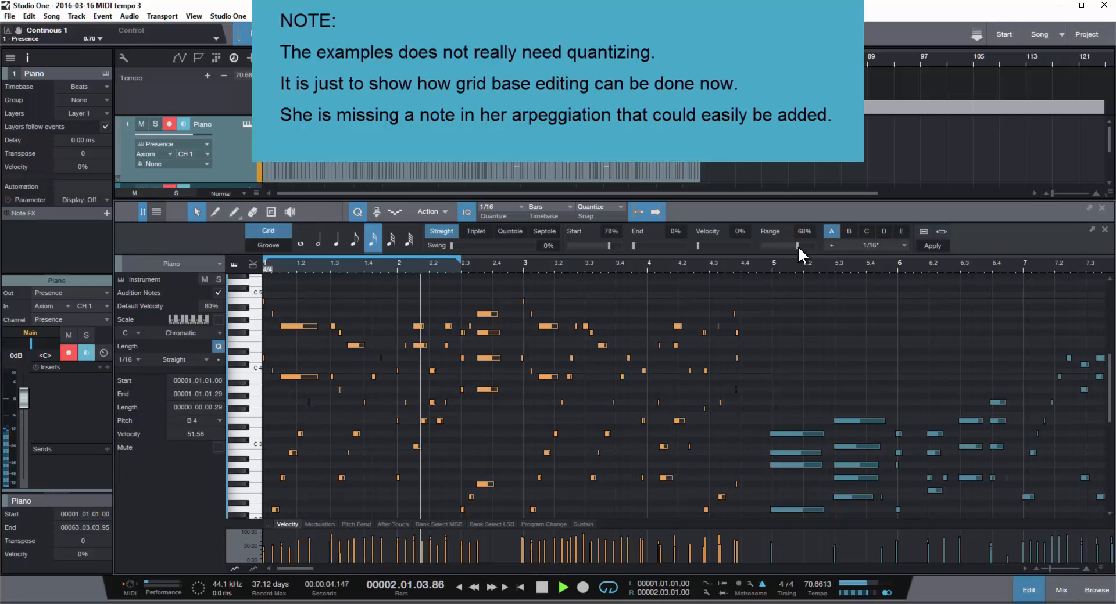
{"action": "left_click_drag", "start_coordinate": [797, 246], "coordinate": [803, 247]}
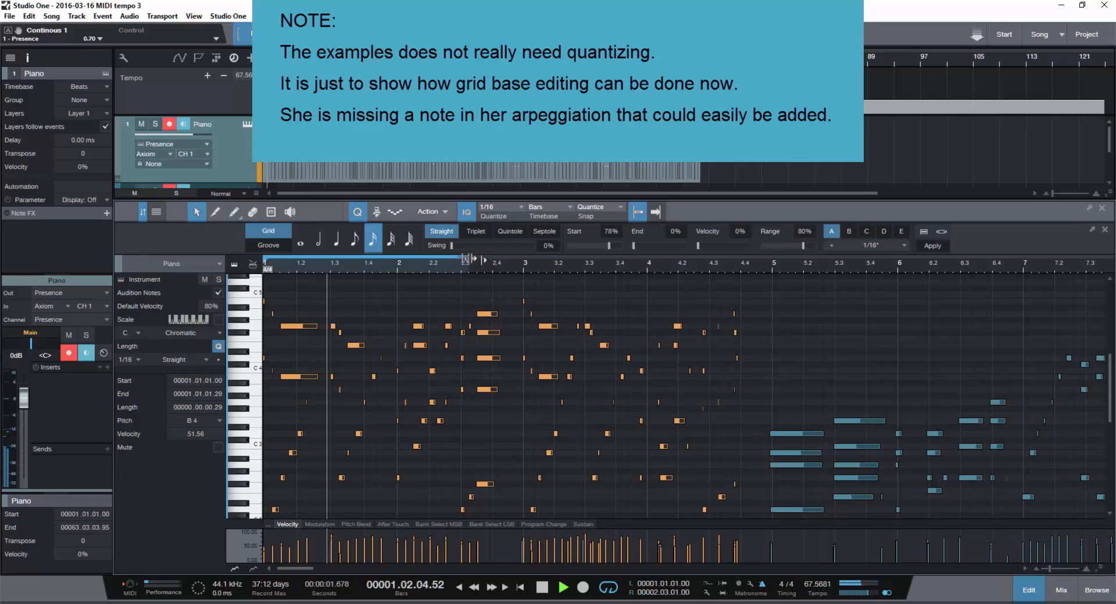
Extend the playback loop to bar 4, audition the quantized piano notes, and stop playback.
{"action": "left_click_drag", "start_coordinate": [462, 259], "coordinate": [644, 274]}
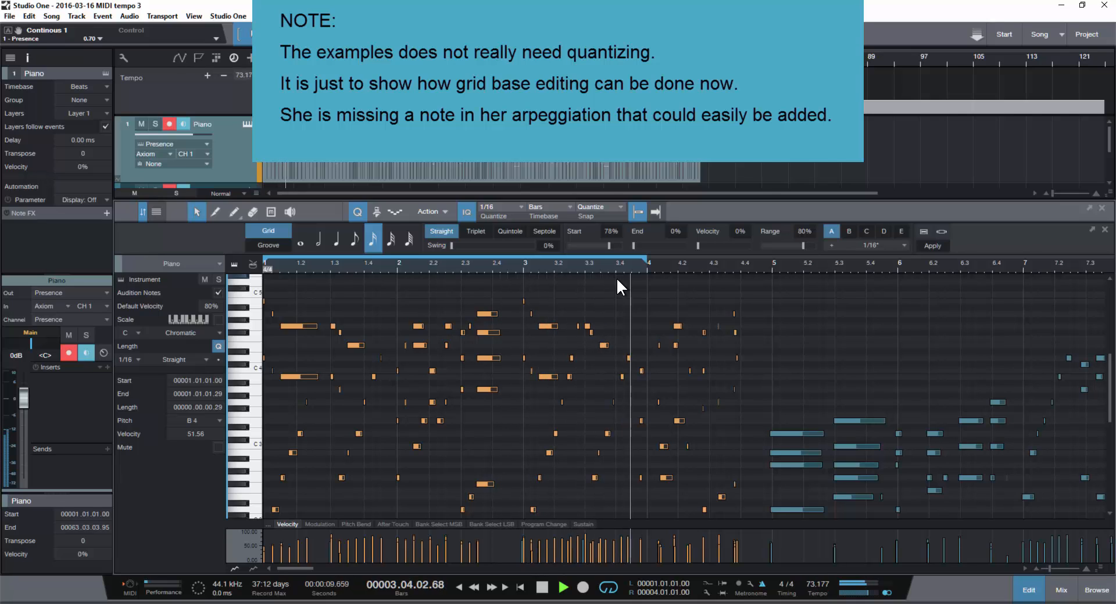
{"action": "key", "text": "space"}
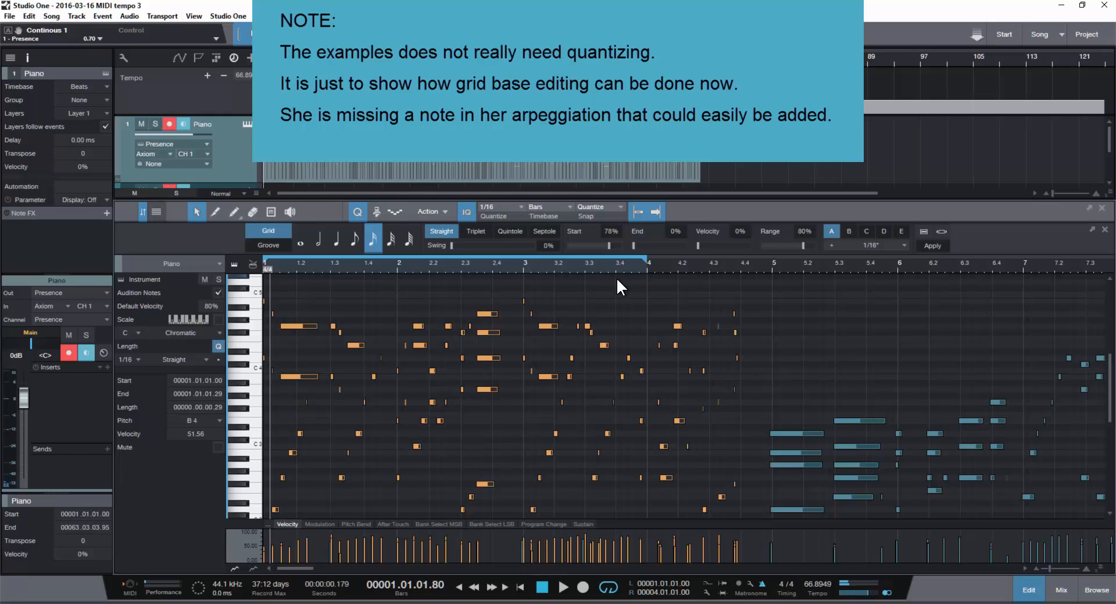